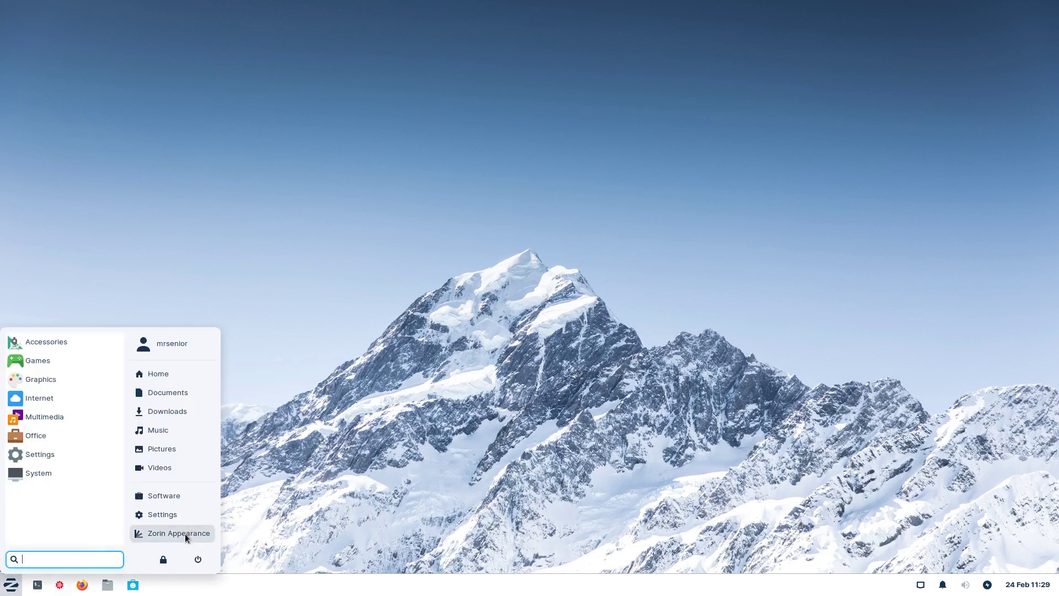
Open Zorin Appearance to view the available desktop layouts, and close it again.
left_click(185, 535)
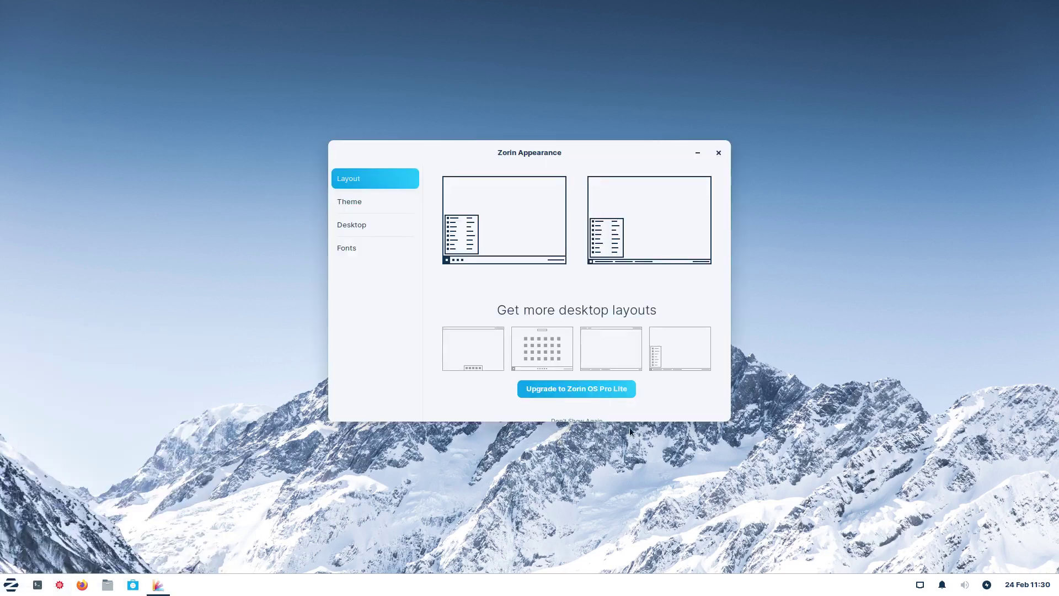
left_click(719, 153)
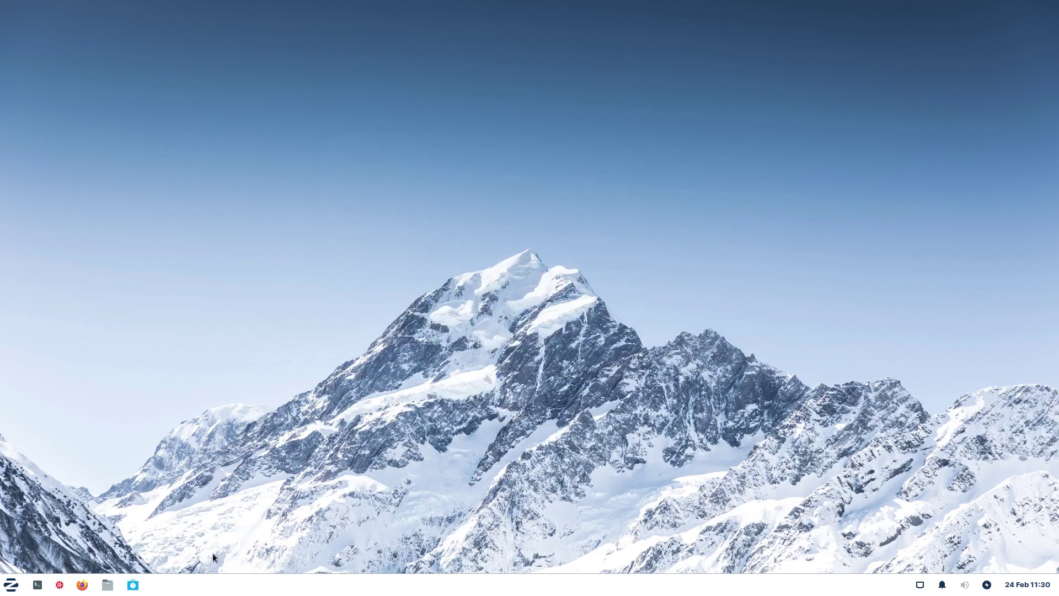
Open the Appearance page of the system settings and review the icon themes and the style list.
left_click(13, 588)
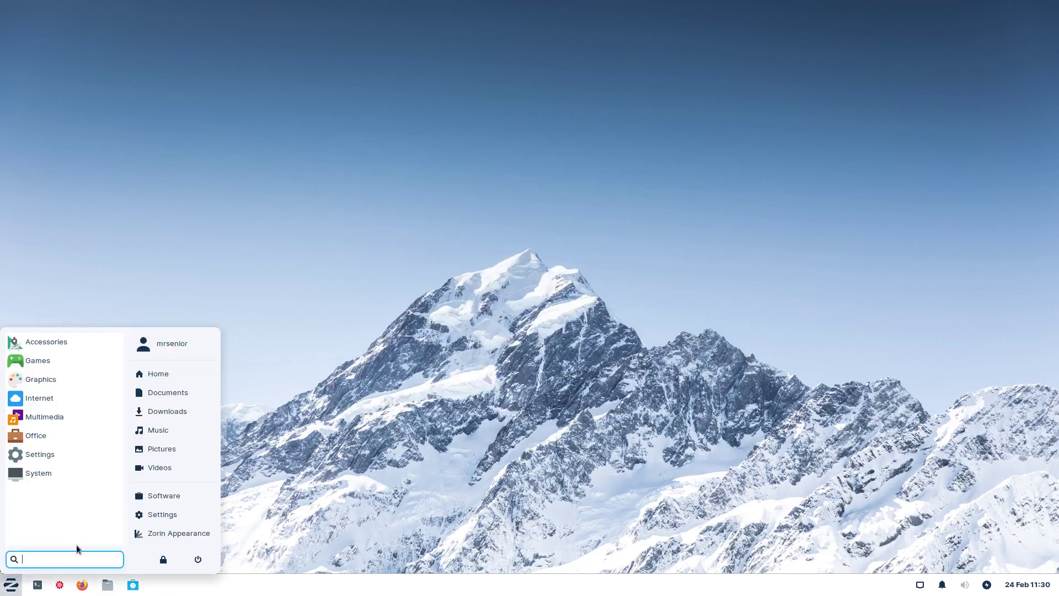
left_click(164, 514)
left_click_drag(294, 25, 689, 45)
left_click(542, 82)
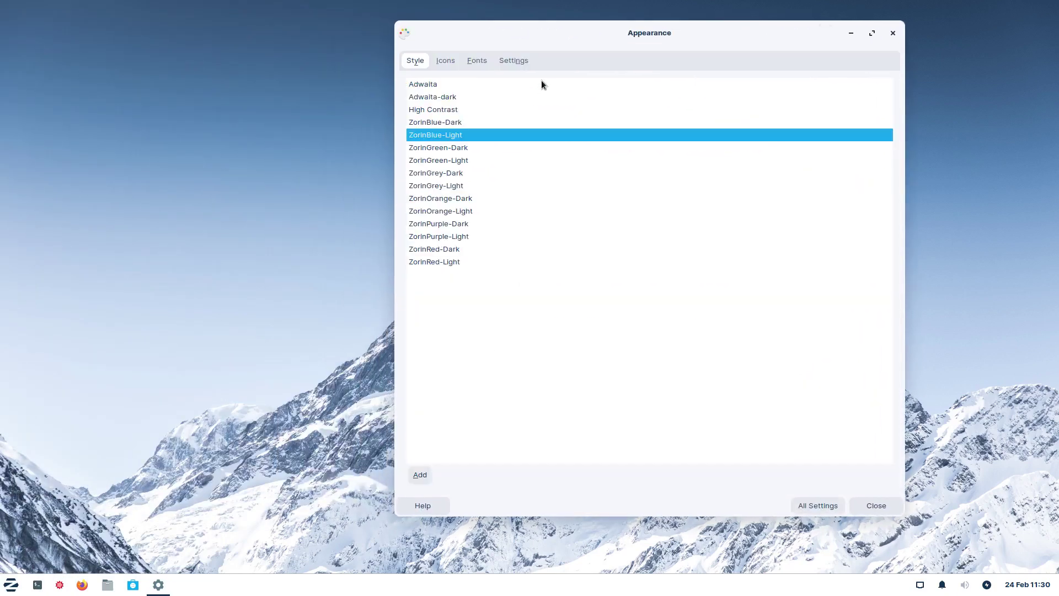
left_click(444, 62)
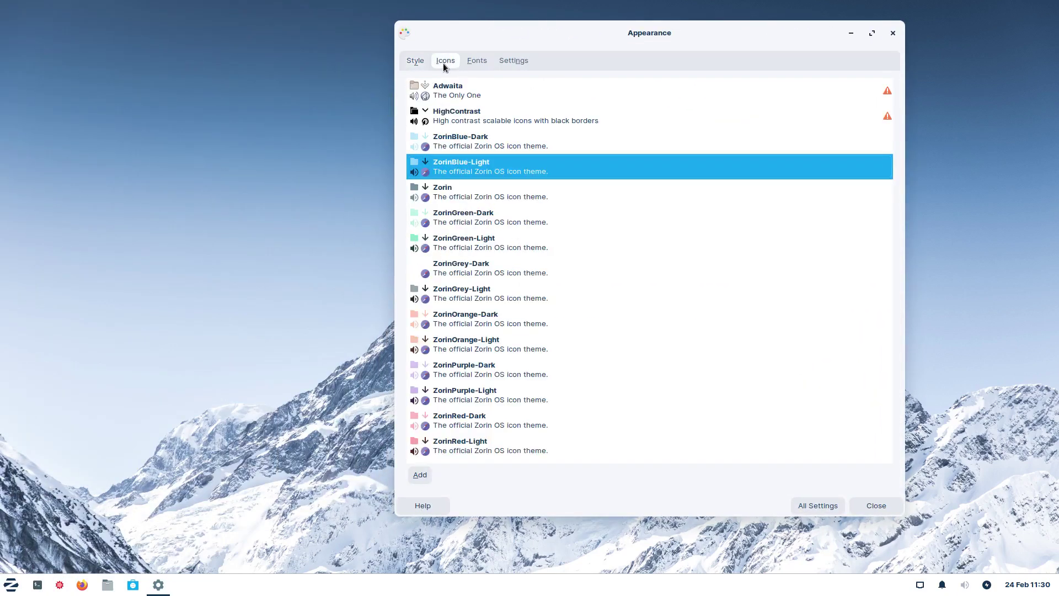
left_click(408, 59)
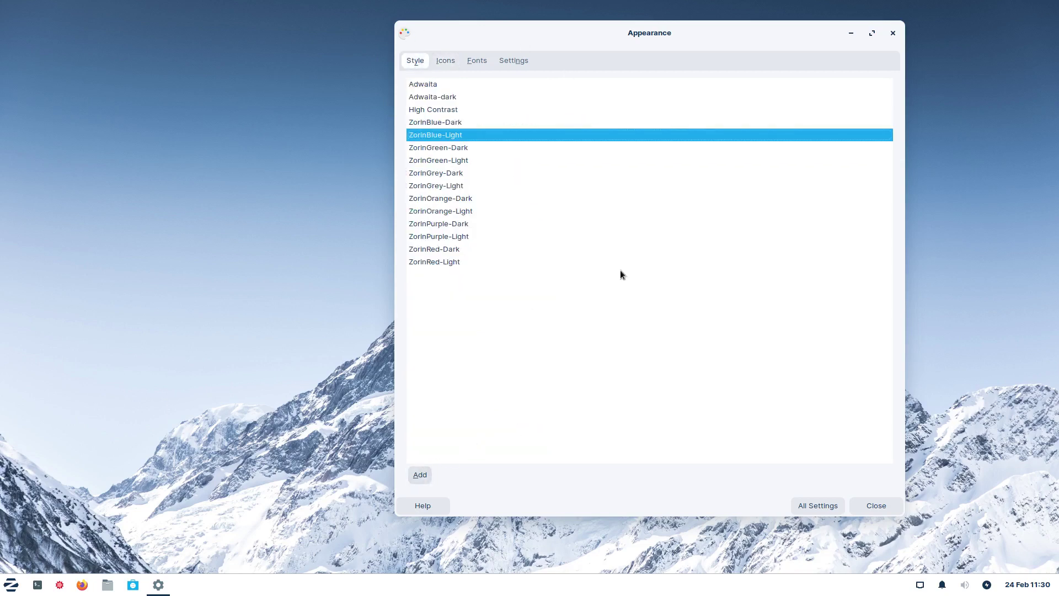
left_click_drag(570, 35, 661, 54)
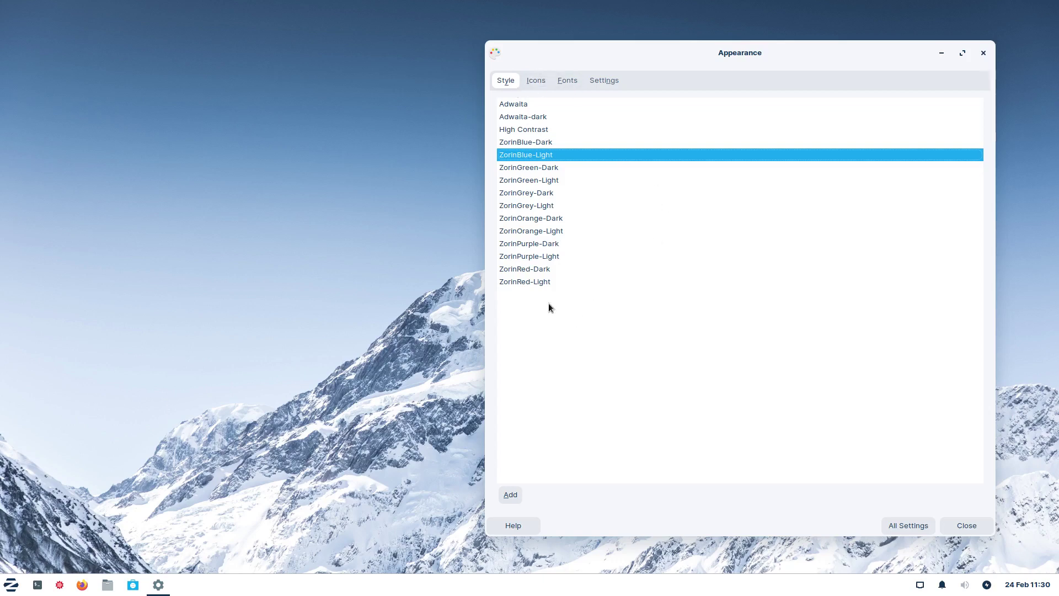
Search the applications for "sc" and add a Screenshot launcher to the desktop.
left_click(10, 586)
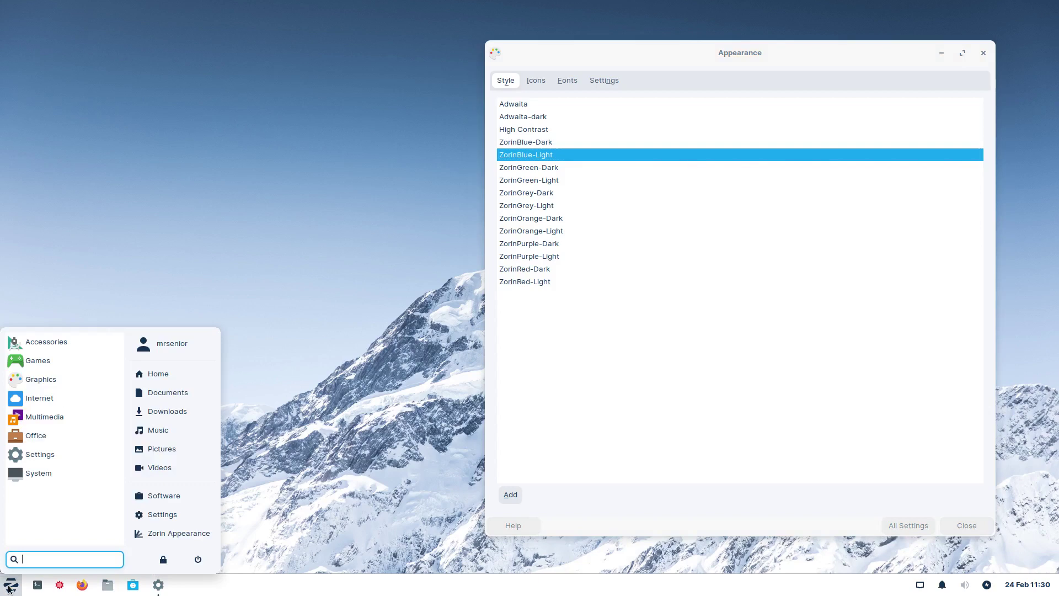
type("sc")
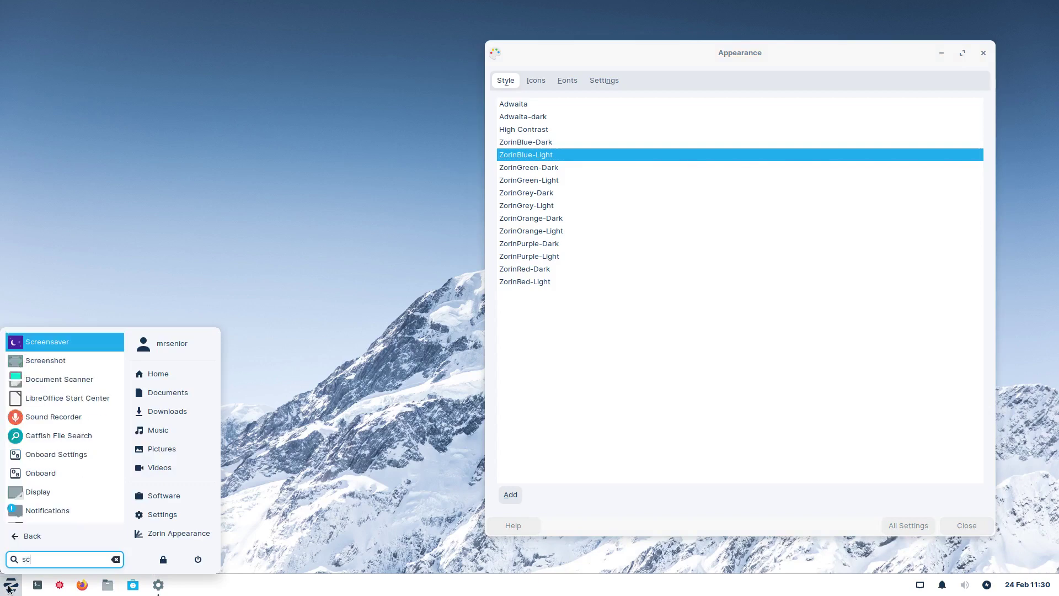
right_click(52, 364)
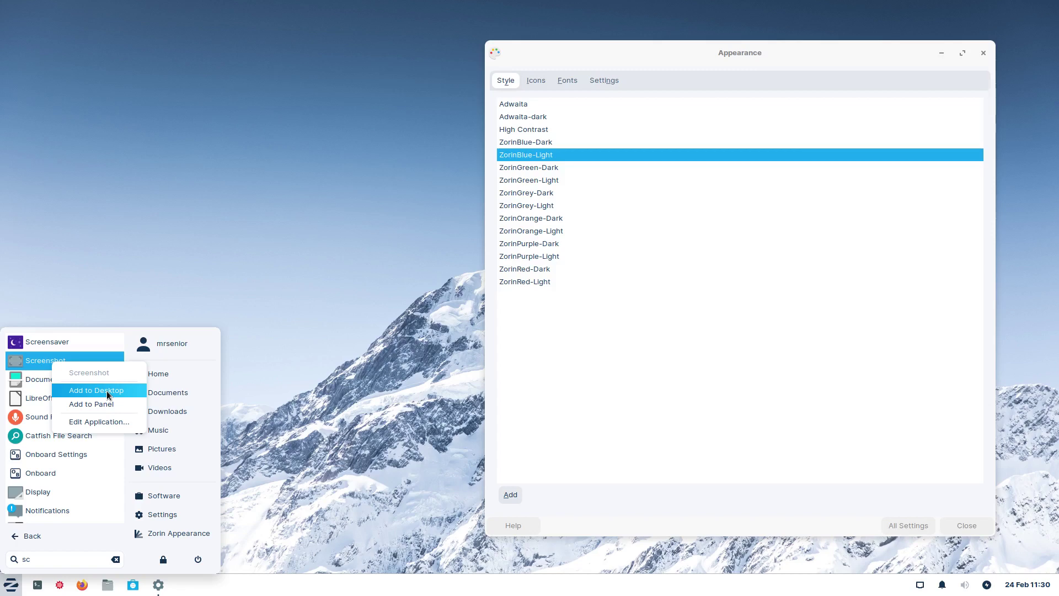
left_click(96, 390)
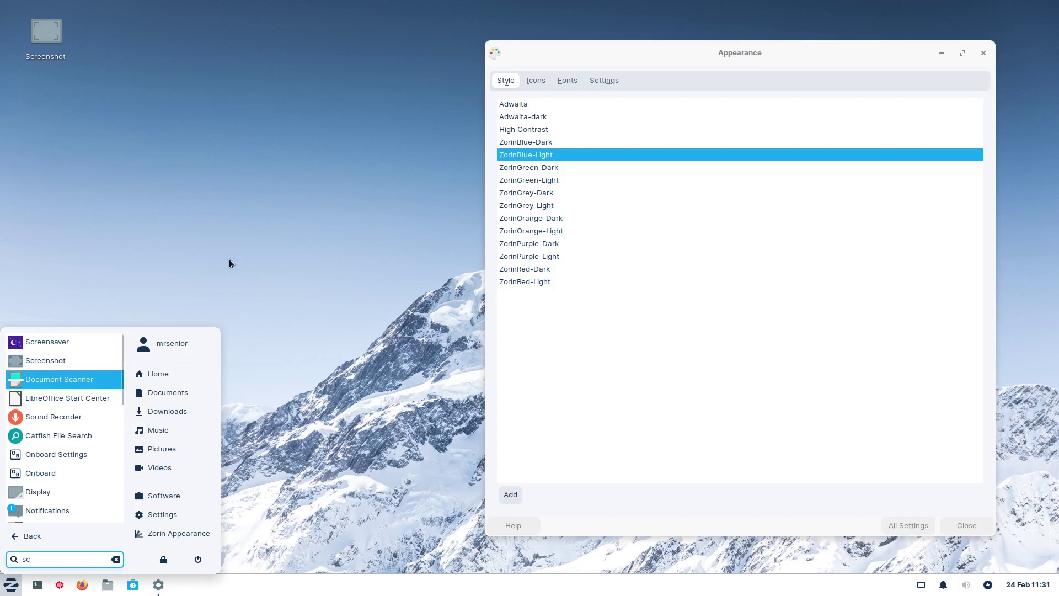
left_click(230, 259)
Run neofetch in a terminal, highlight the OS version and desktop environment entries, and close the terminal.
left_click(37, 585)
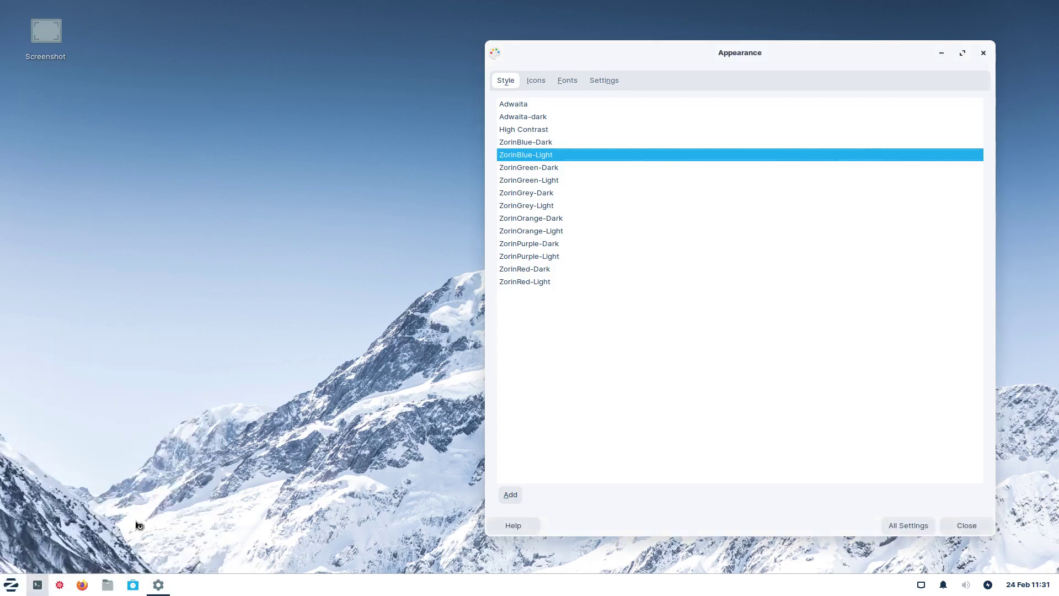
left_click_drag(635, 168, 355, 197)
type("neofetch")
key("Return")
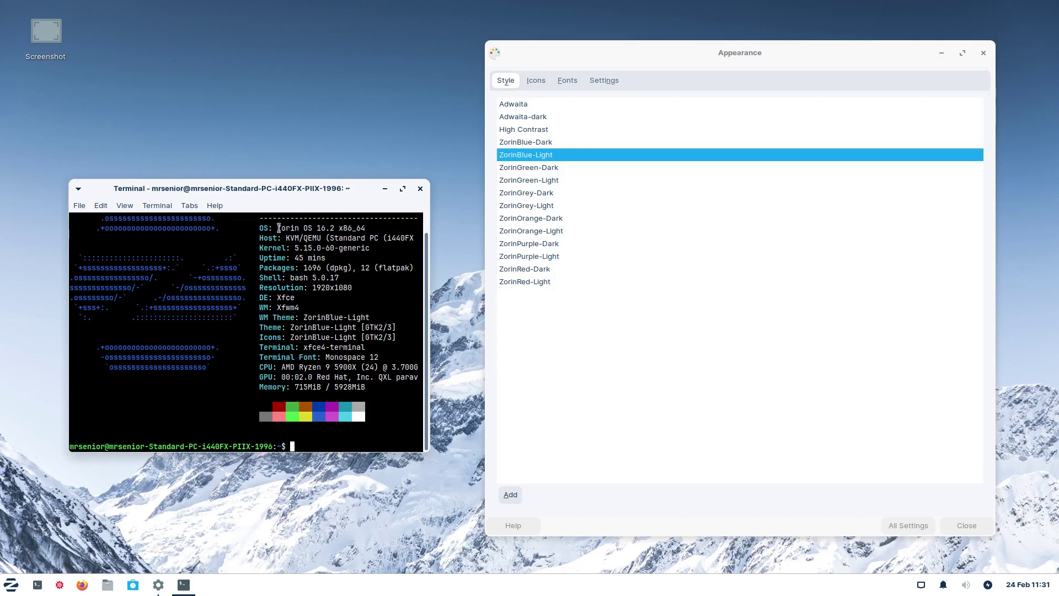
left_click_drag(279, 228, 335, 225)
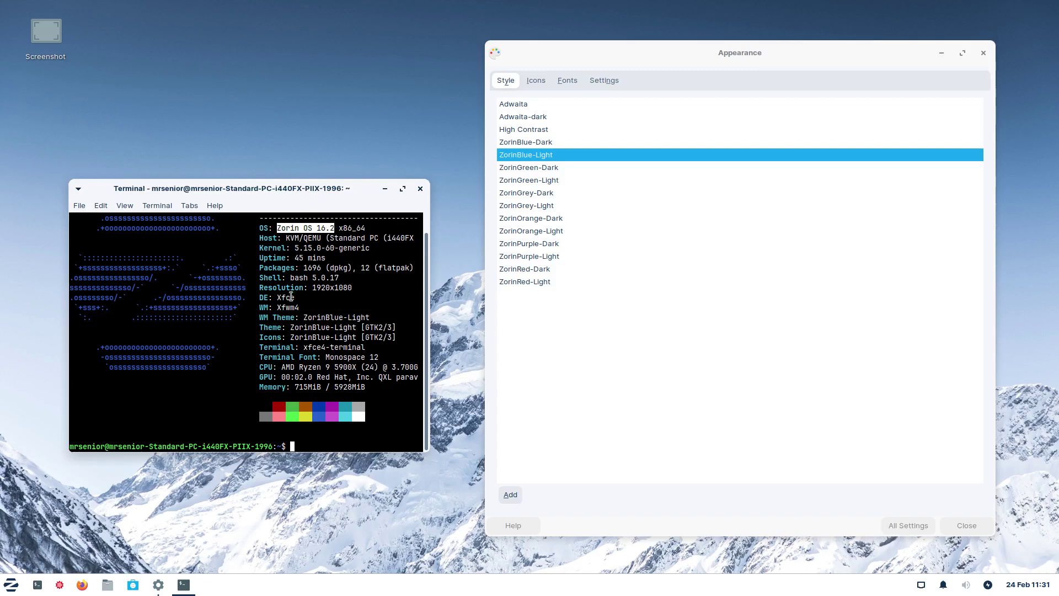
left_click_drag(278, 298, 397, 292)
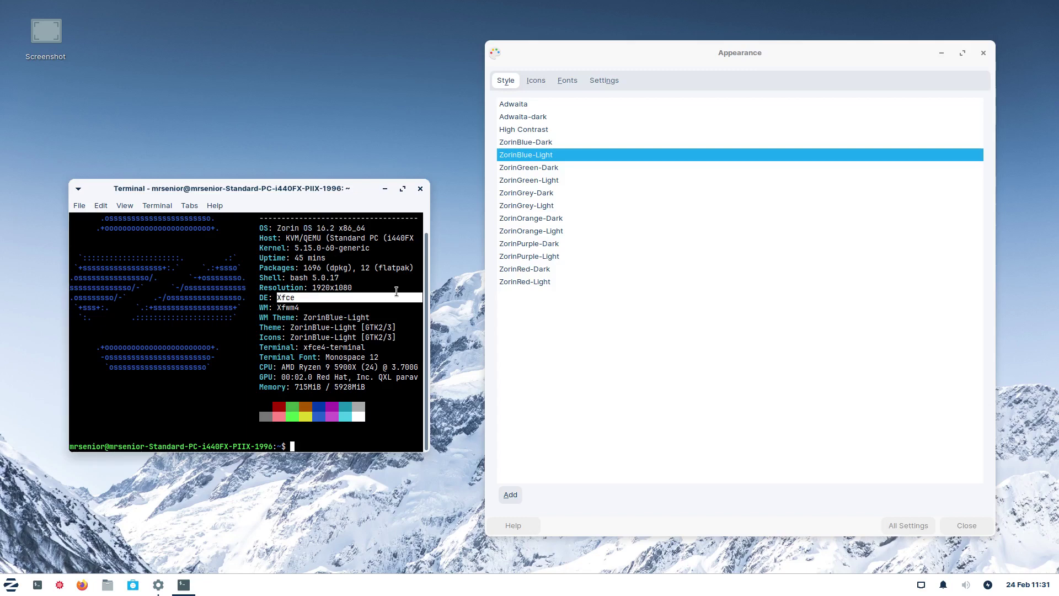
left_click(419, 191)
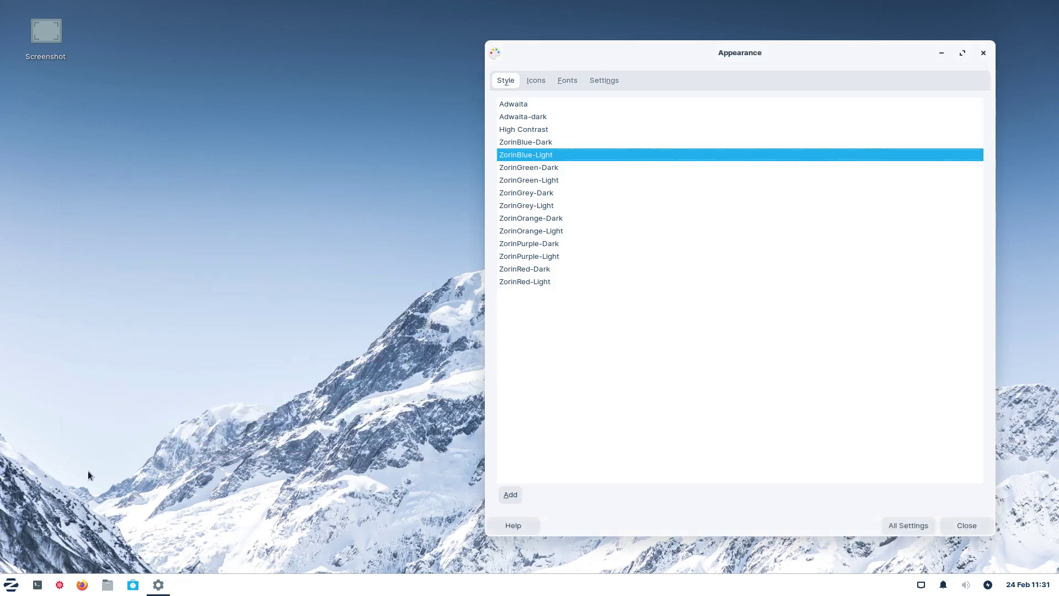
Open the Screenshot tool from the desktop, try the capture region options and choose Entire screen.
double_click(48, 32)
left_click_drag(472, 207, 162, 174)
left_click(138, 216)
left_click(135, 232)
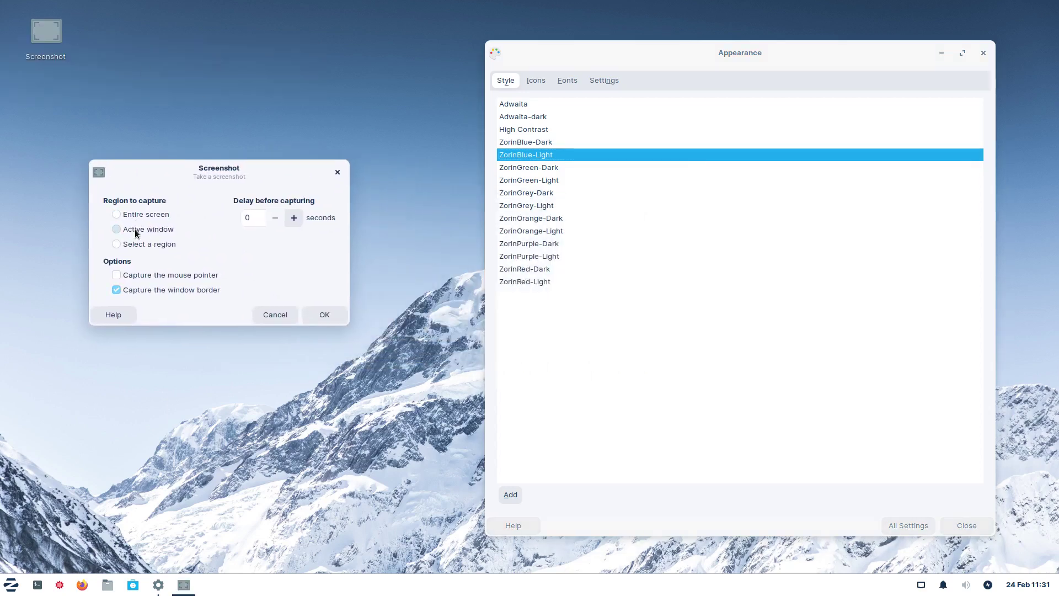
left_click(141, 248)
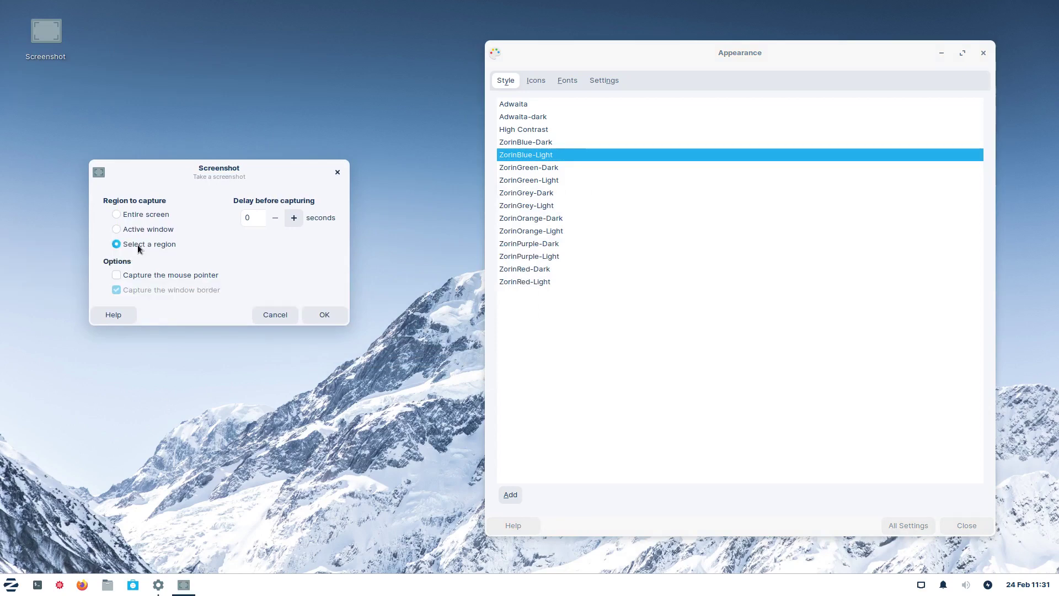
left_click(137, 231)
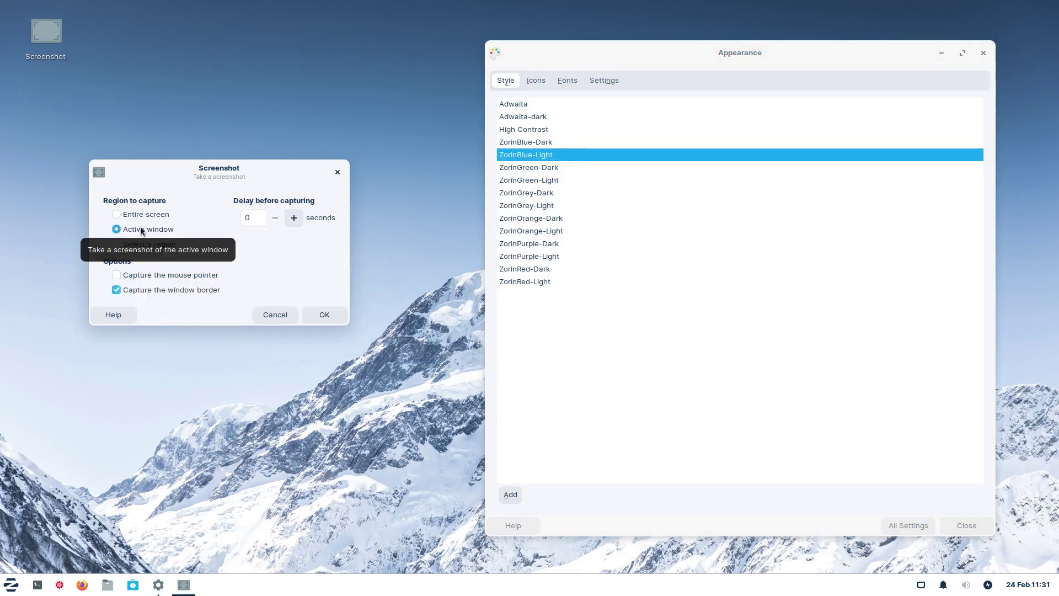
left_click(144, 213)
left_click_drag(174, 170, 684, 273)
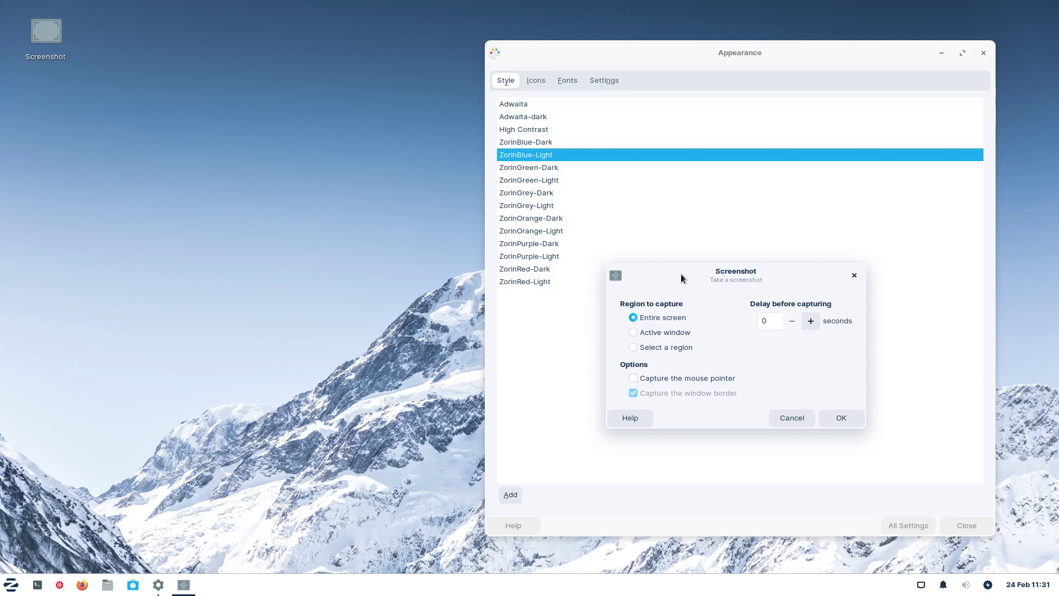
left_click_drag(682, 273, 683, 249)
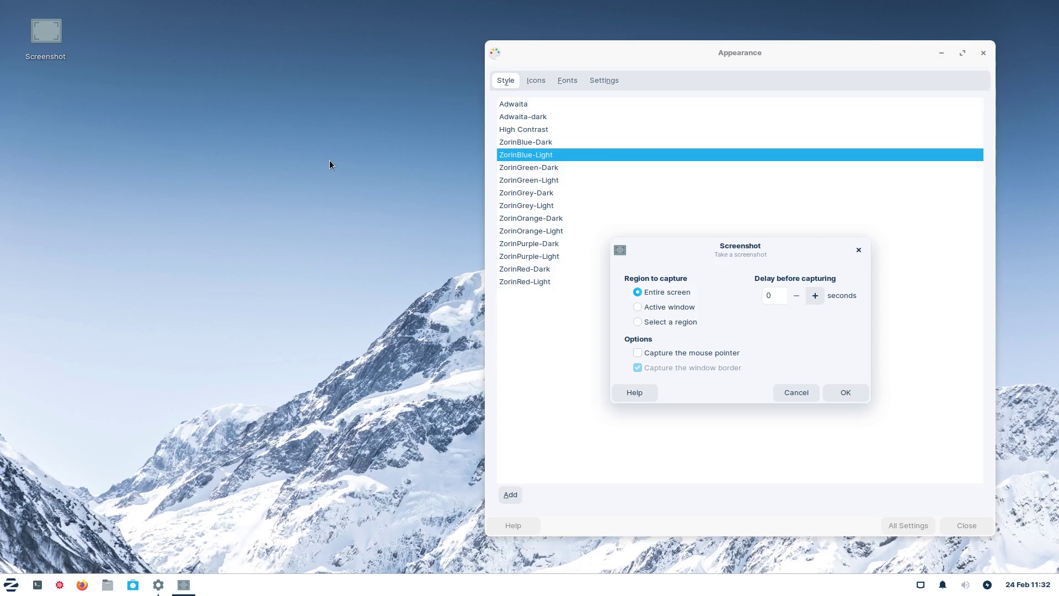
Capture the entire screen without the mouse pointer and save it to the Desktop as a PNG under the default name.
left_click(639, 355)
left_click(636, 353)
left_click(846, 390)
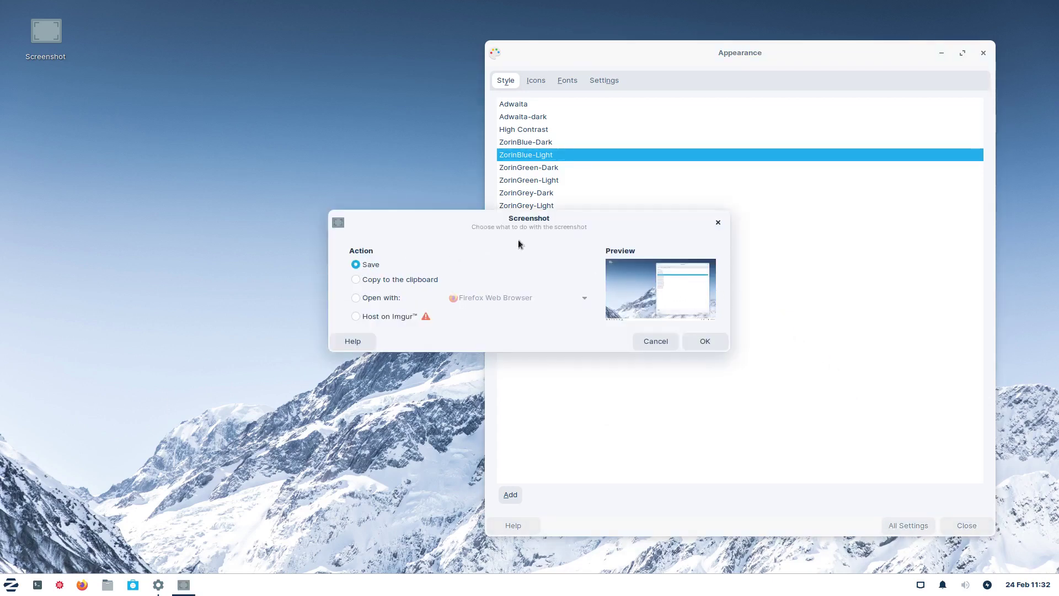
left_click(705, 342)
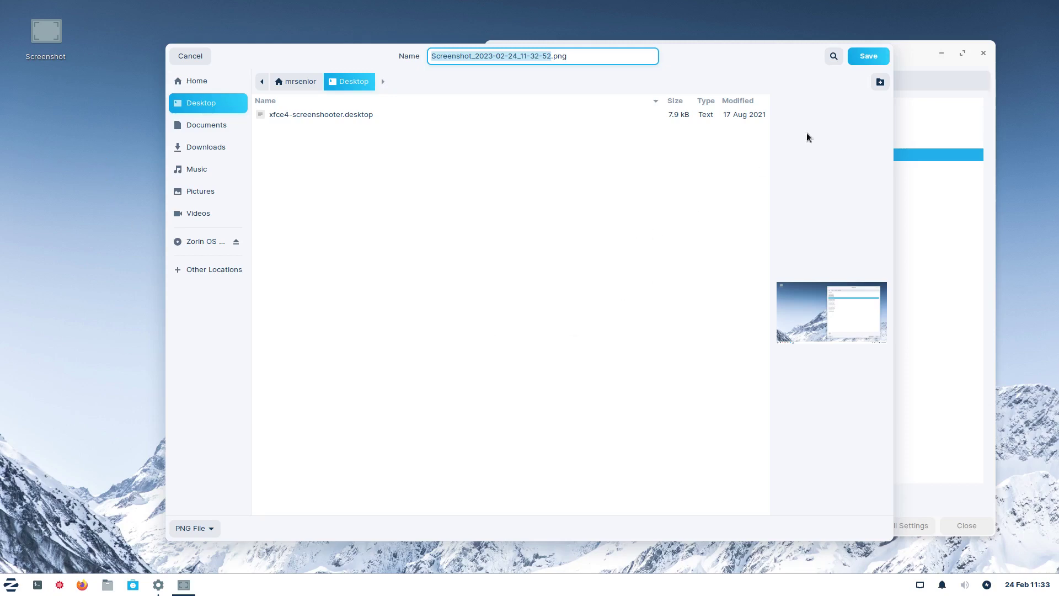
left_click(867, 57)
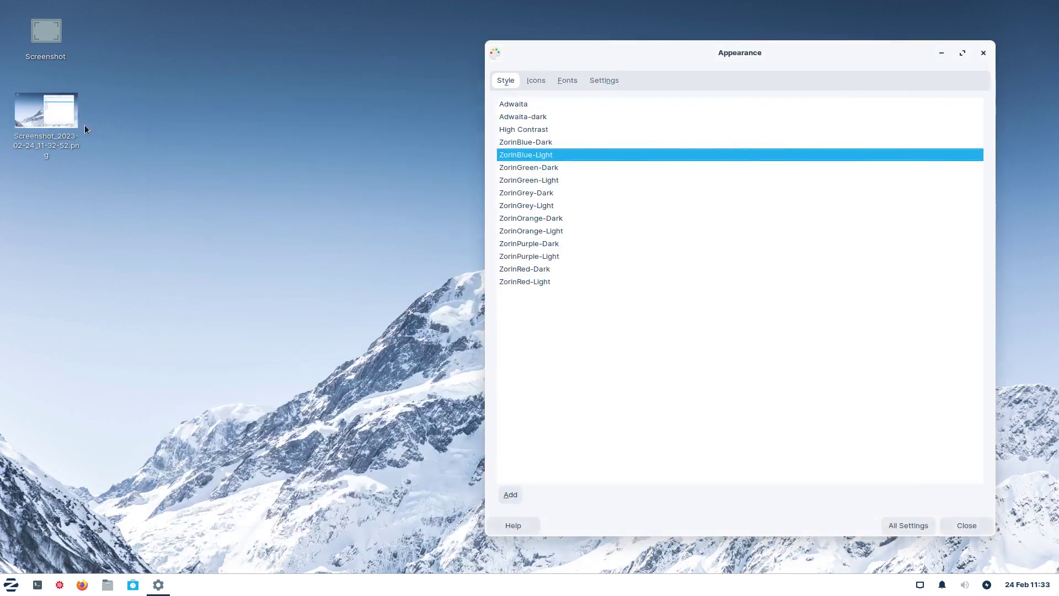
Take a second screenshot of only the active Appearance window and save it to the Desktop as a PNG.
double_click(51, 31)
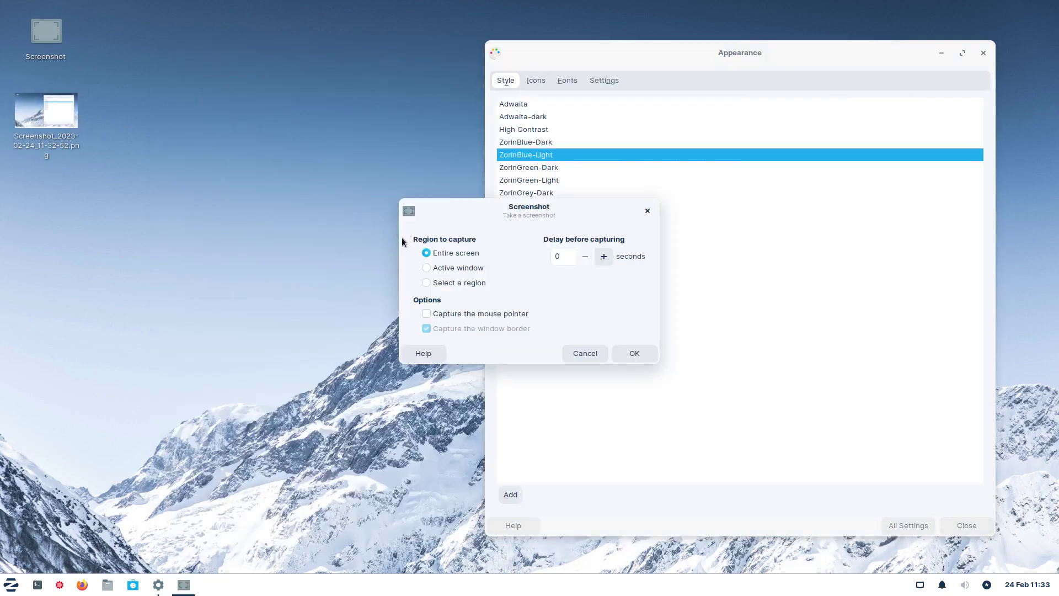
left_click(427, 267)
left_click_drag(538, 212, 537, 315)
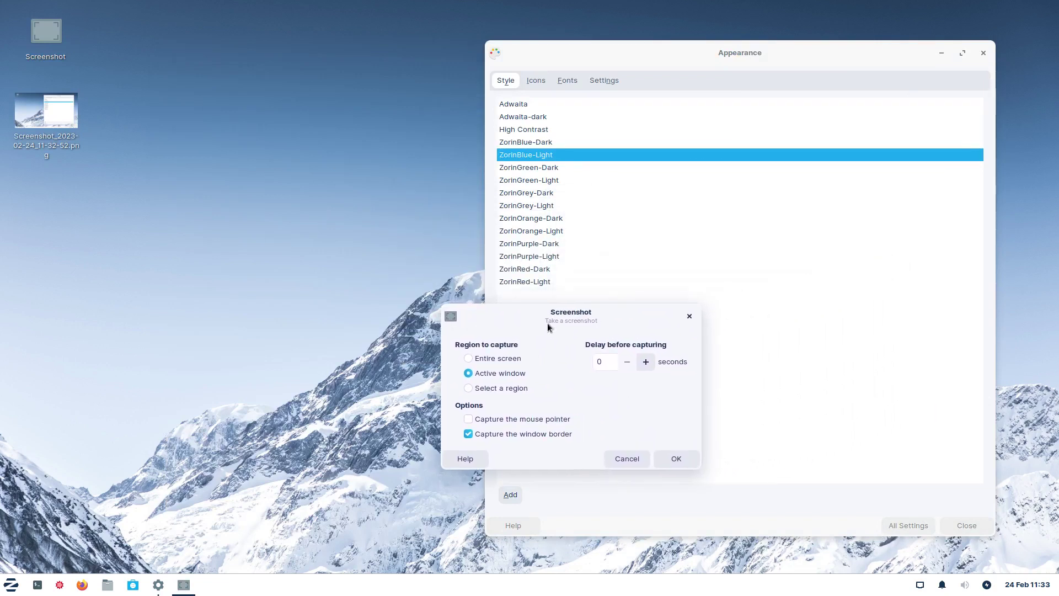
left_click(677, 458)
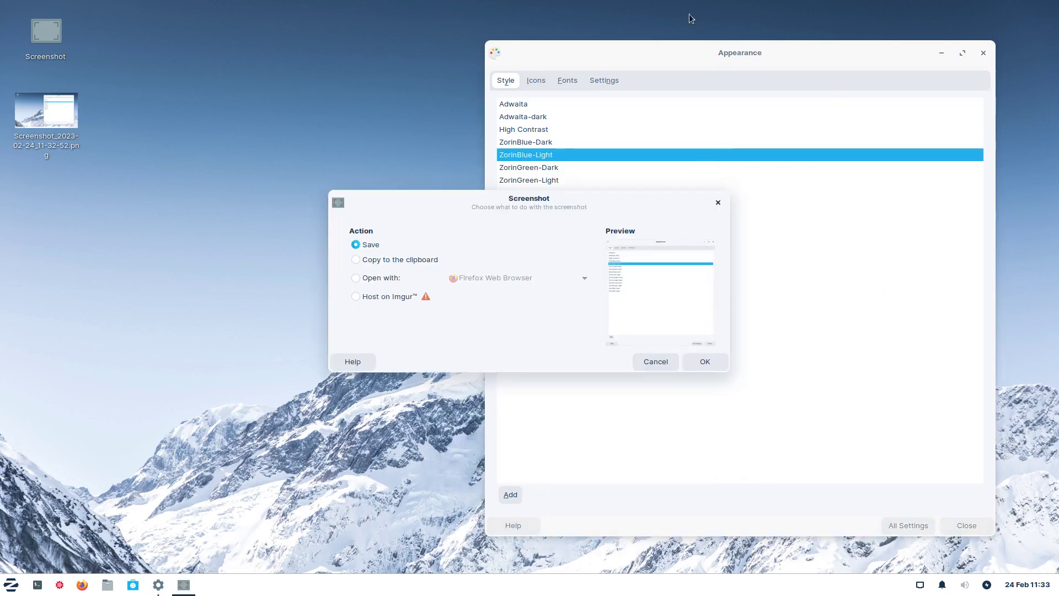
mouse_move(630, 210)
left_mouse_down()
mouse_move(710, 182)
mouse_move(625, 196)
left_mouse_up()
left_click(701, 348)
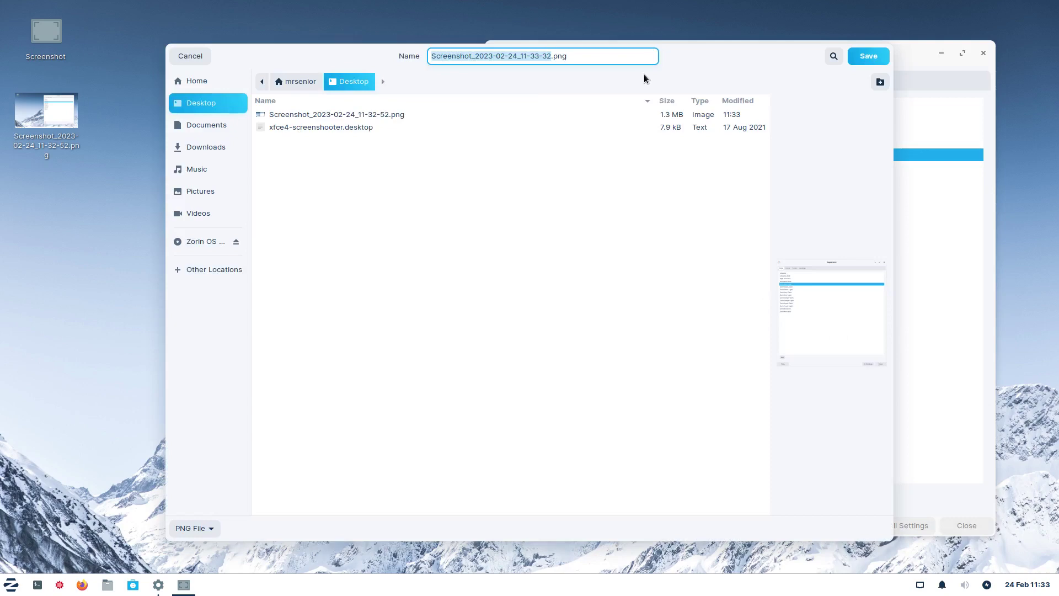
left_click(870, 55)
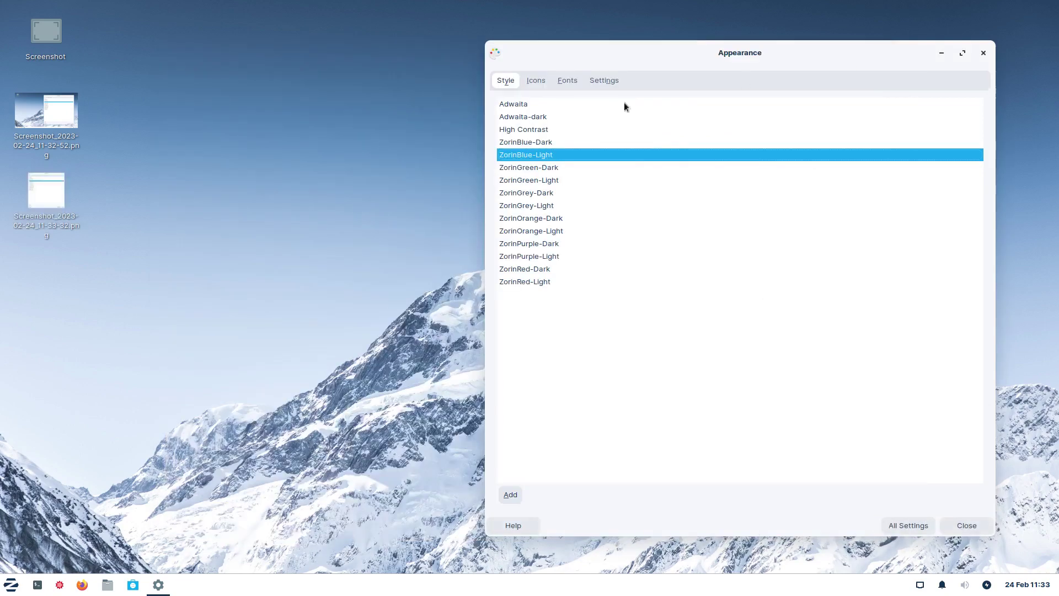
Minimize the Appearance window and view both saved screenshots in the image viewer, closing each one.
left_click(942, 52)
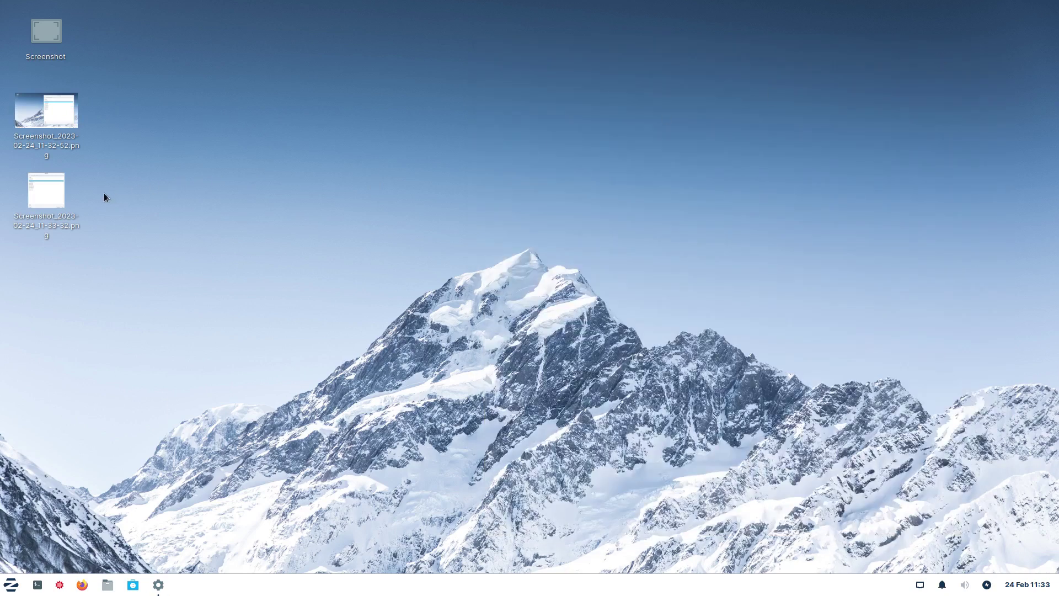
double_click(80, 110)
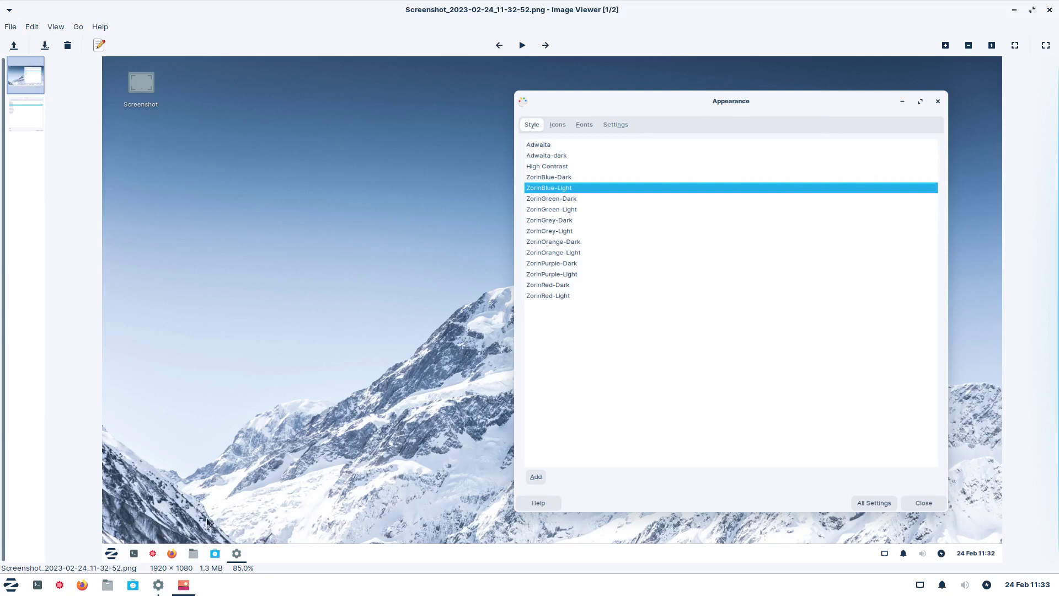
left_click(1049, 10)
double_click(54, 194)
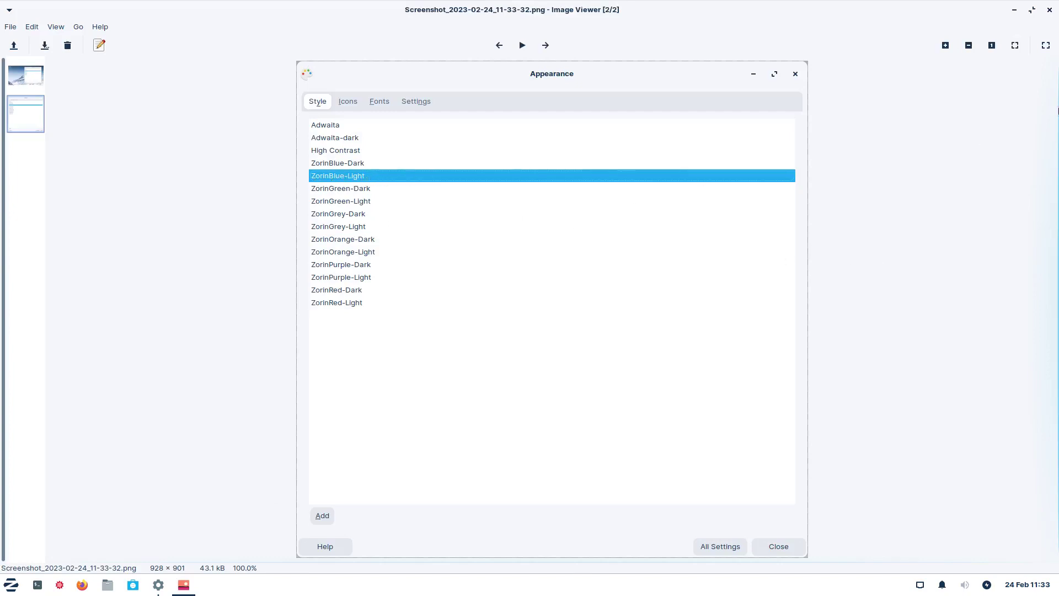
left_click(1050, 10)
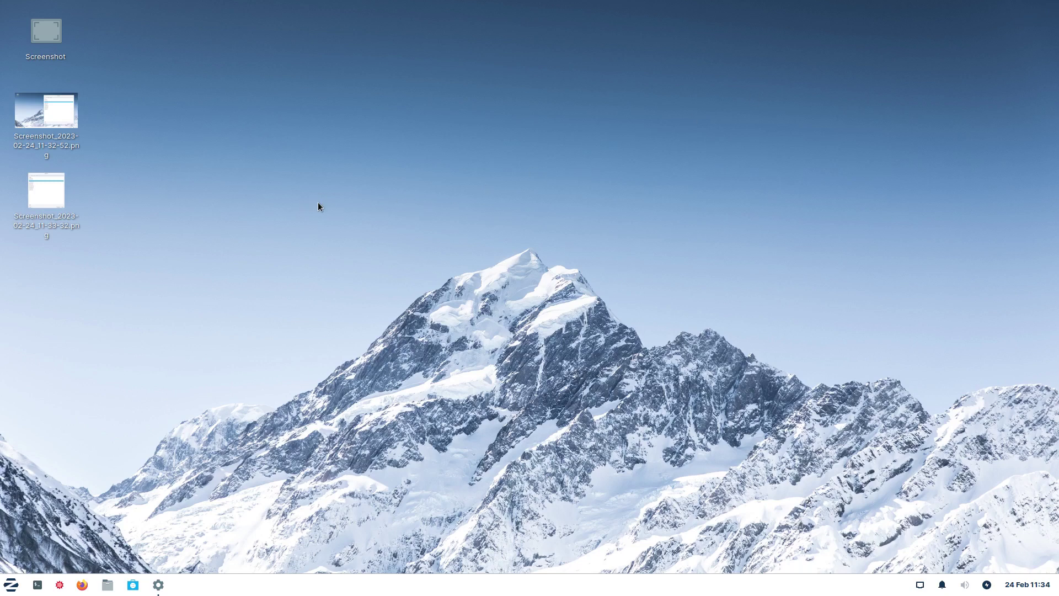
Restore the Appearance window and show its font settings.
left_click(159, 584)
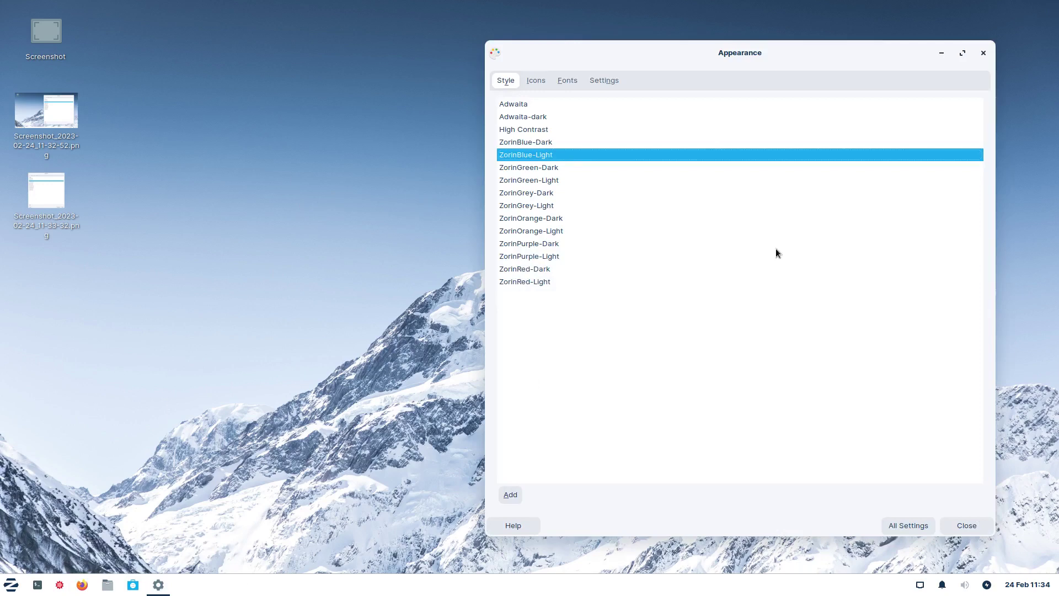
left_click(568, 81)
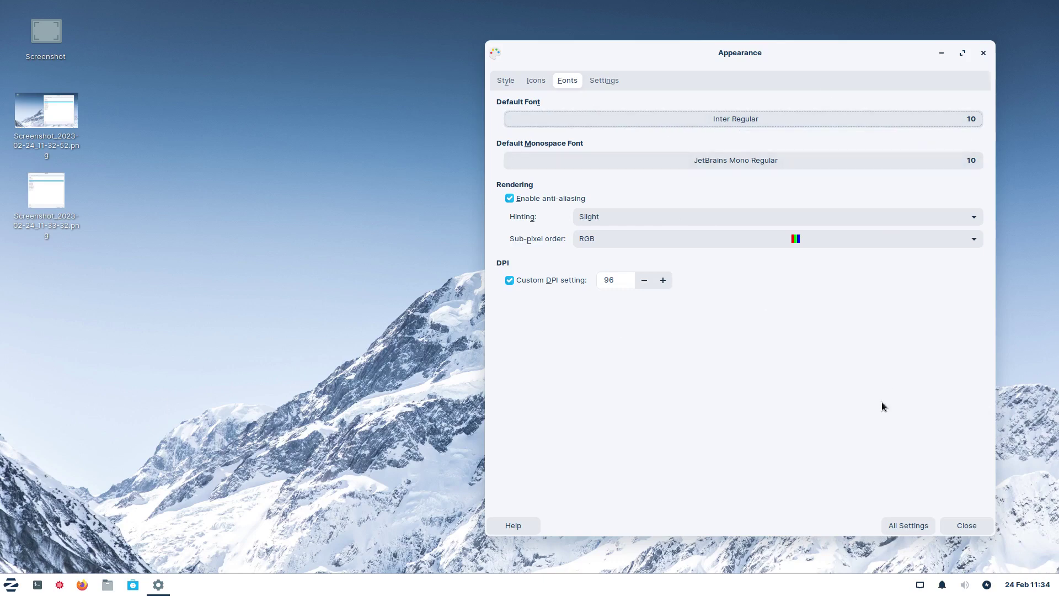
Capture the active Appearance window showing the font settings and save it to the Desktop as a PNG.
double_click(53, 36)
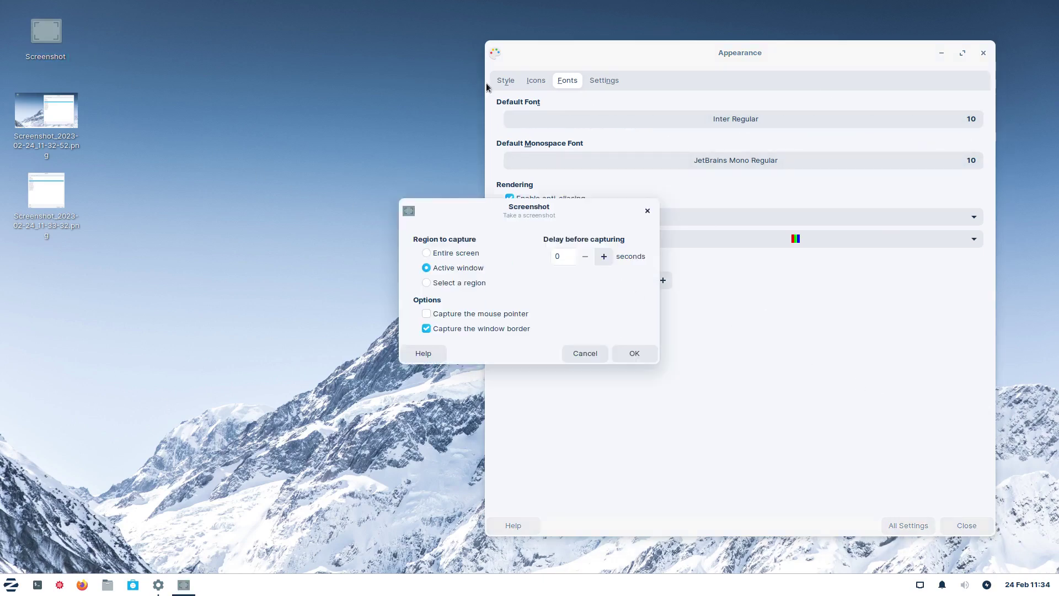
left_click(635, 353)
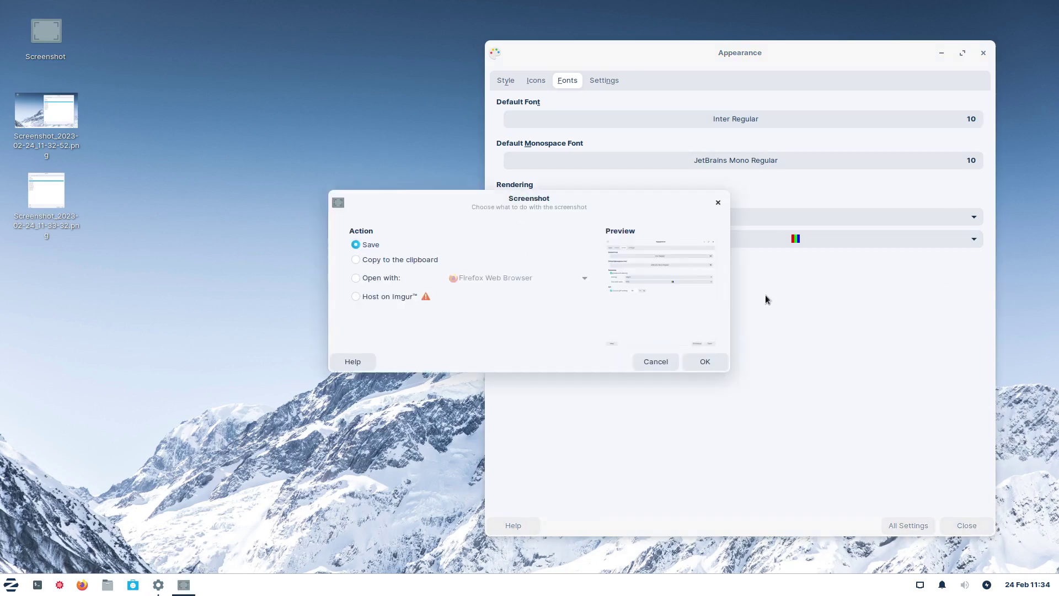
left_click(705, 362)
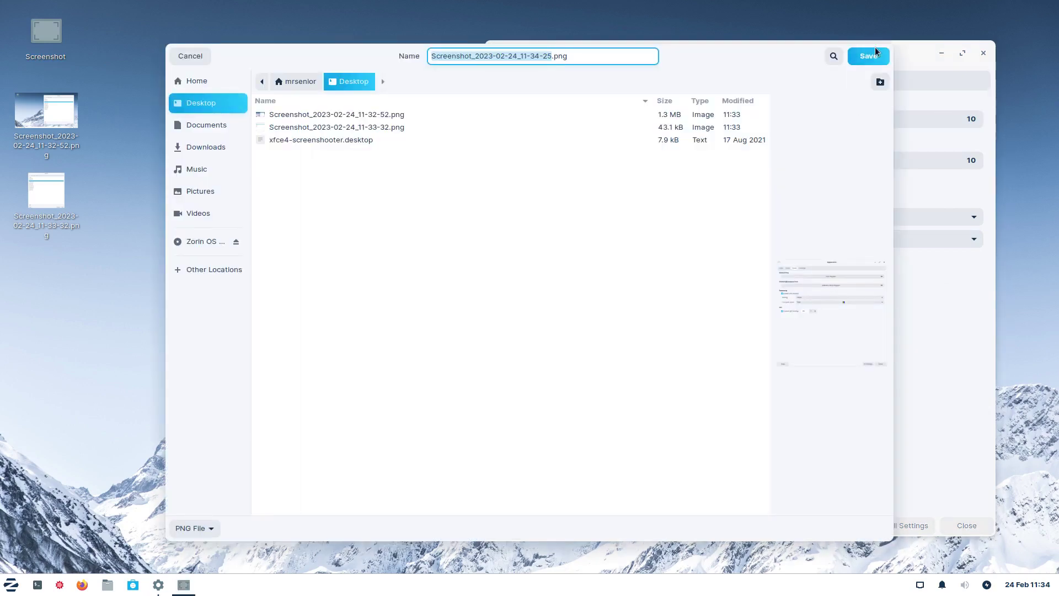
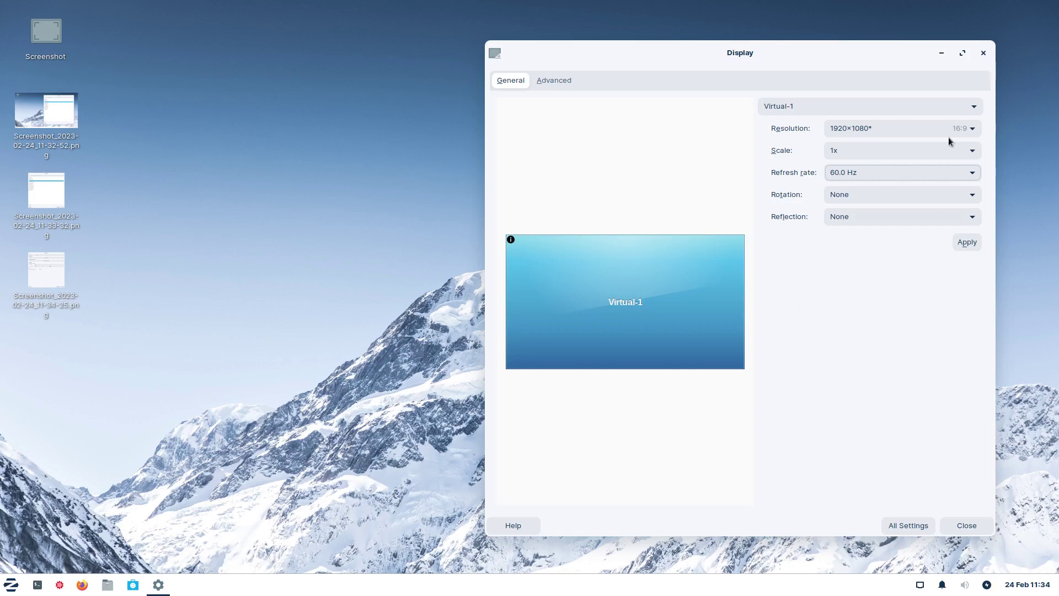
Capture the active Display settings window and save it to the Desktop as a PNG under the default name.
double_click(47, 32)
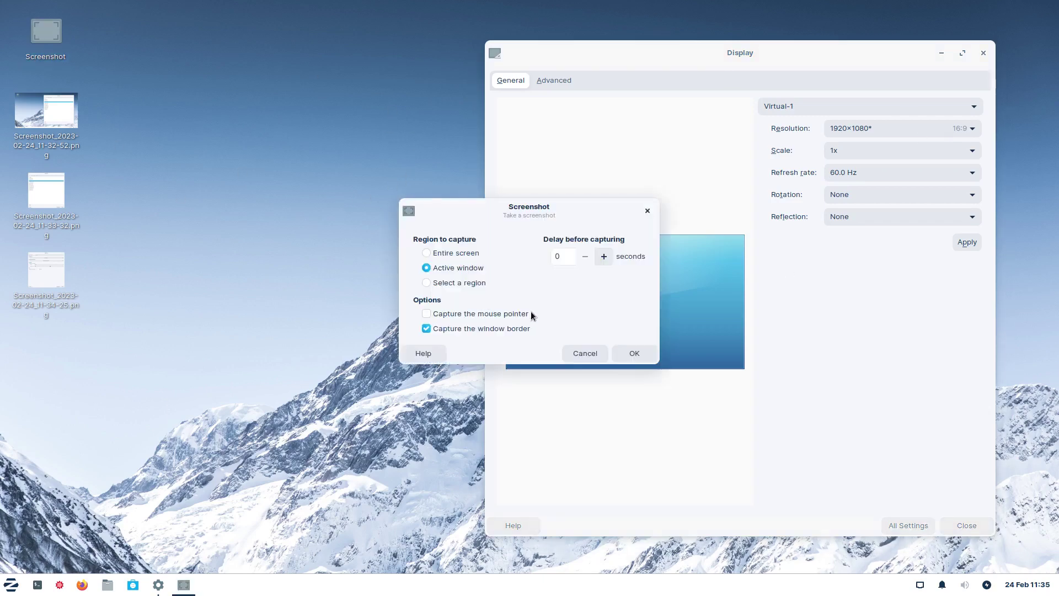
left_click(635, 352)
left_click(695, 355)
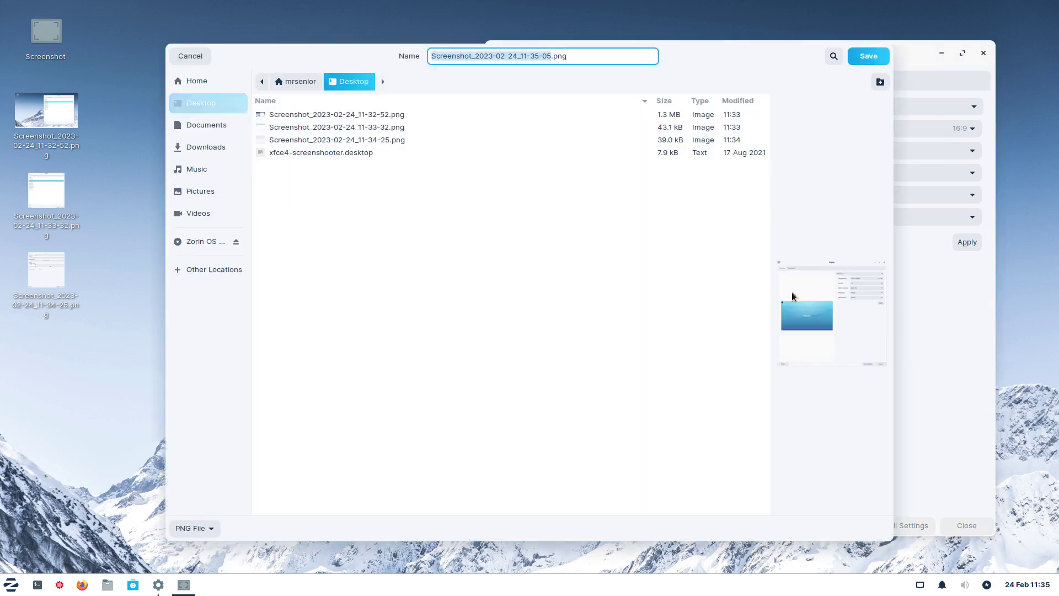
left_click(866, 56)
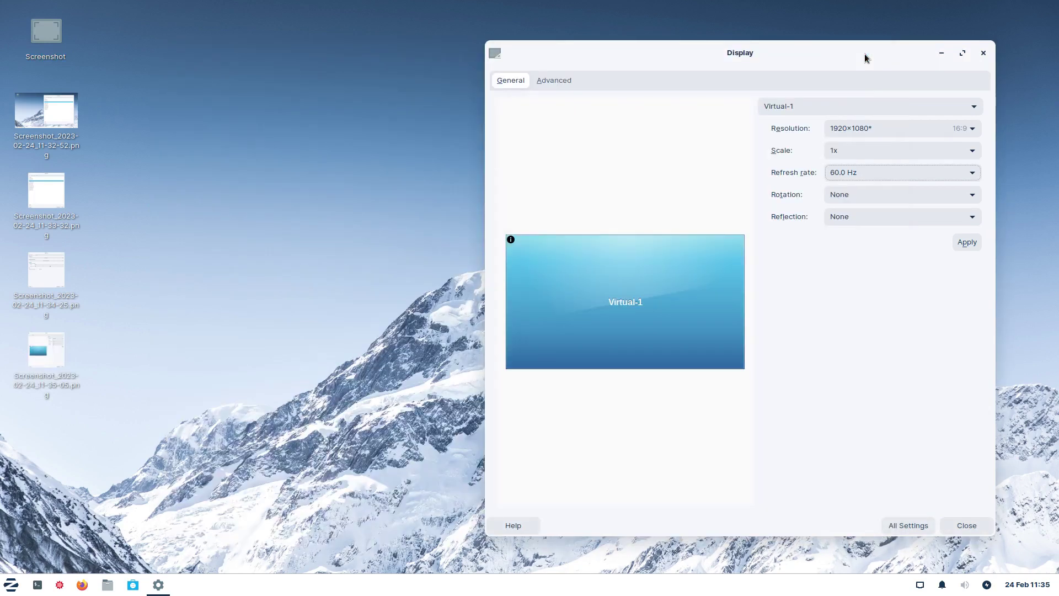
Close the Display settings and reopen the Appearance settings from the settings manager.
left_click(984, 53)
left_click(11, 586)
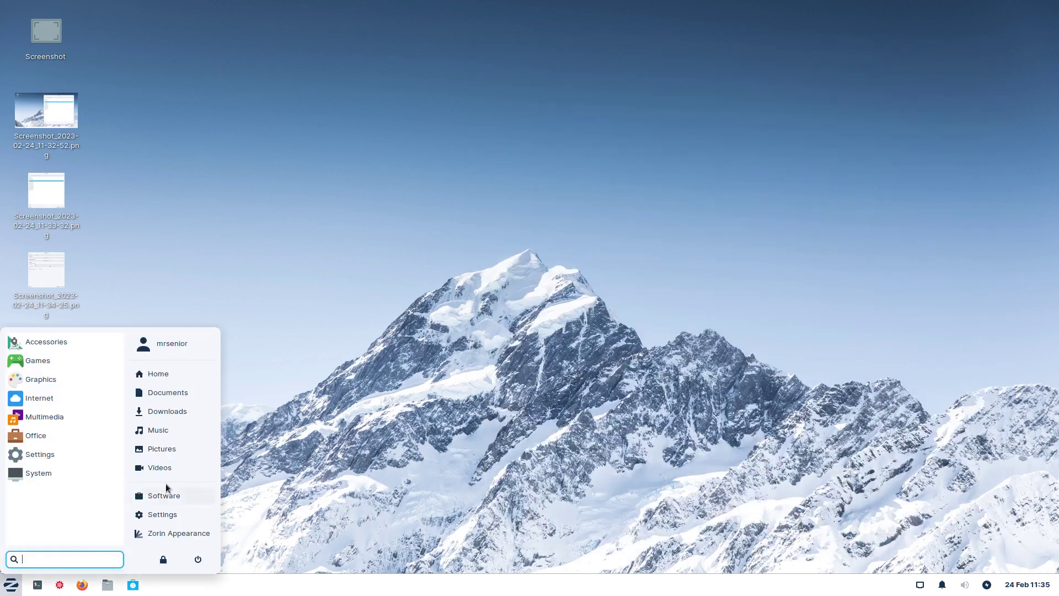
left_click(170, 519)
left_click_drag(287, 20, 697, 65)
left_click(584, 117)
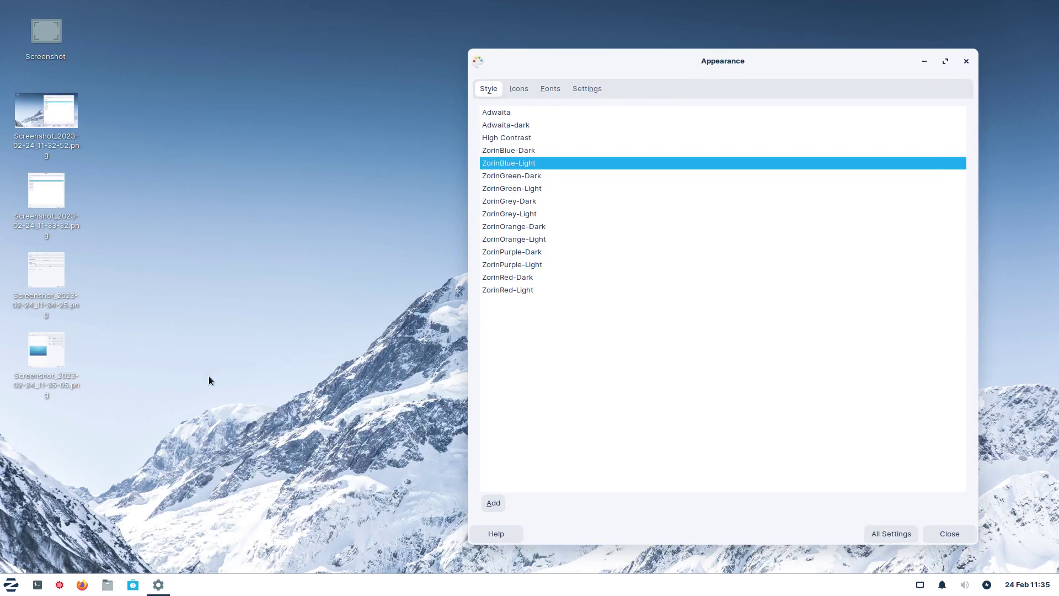
Open the home folder in the file manager, move its window clear of the screen corner, and zoom its icons to a smaller size.
left_click(108, 586)
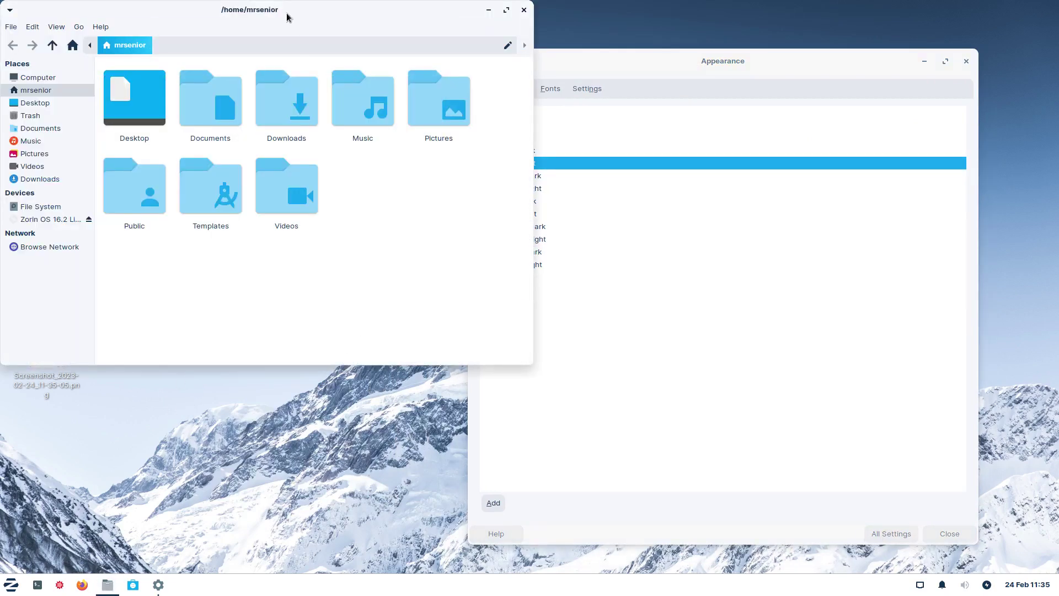
left_click_drag(362, 19, 393, 88)
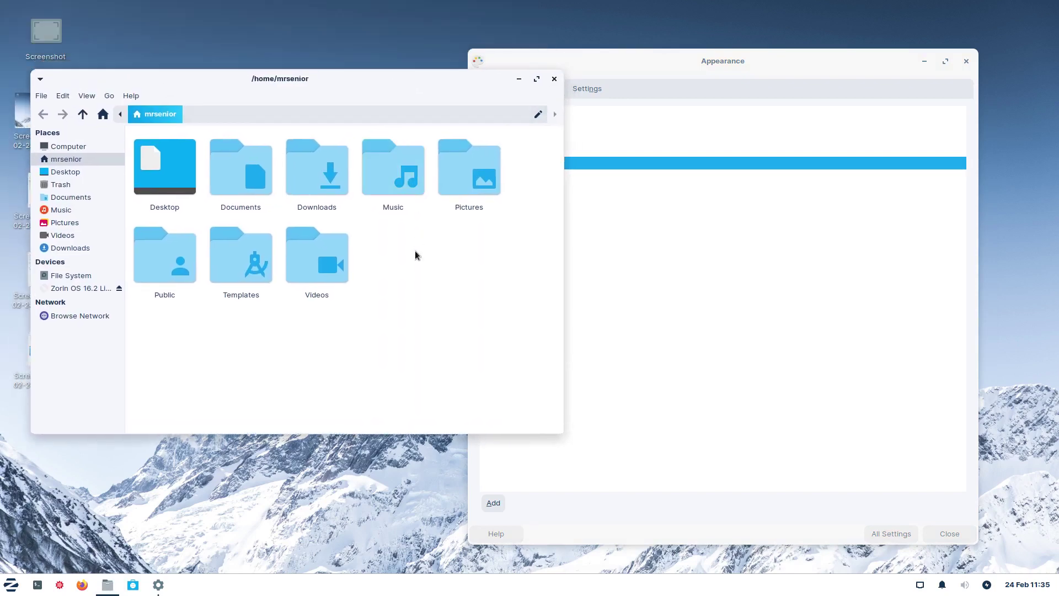
key("ctrl+minus")
key("ctrl+minus")
key("ctrl+plus")
key("ctrl+plus")
key("ctrl+minus")
key("ctrl+plus")
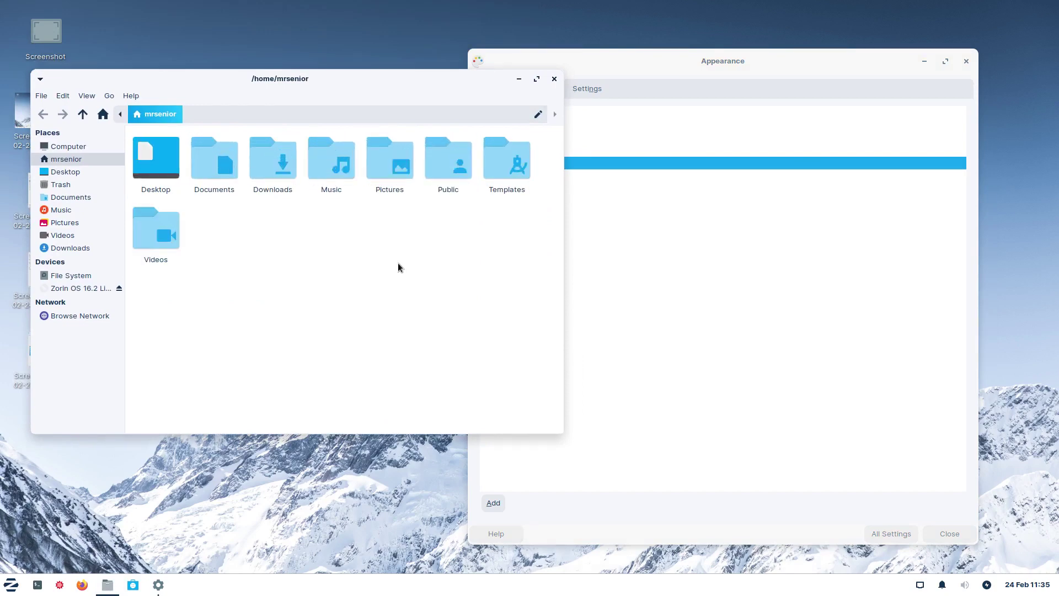
key("ctrl+minus")
key("ctrl+plus")
left_click(86, 96)
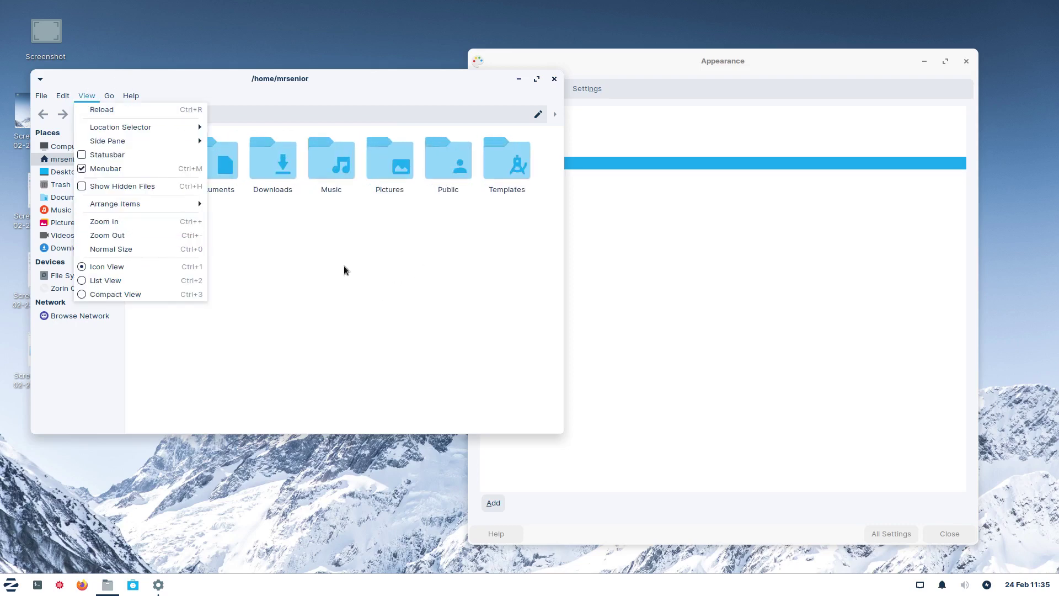
left_click(456, 215)
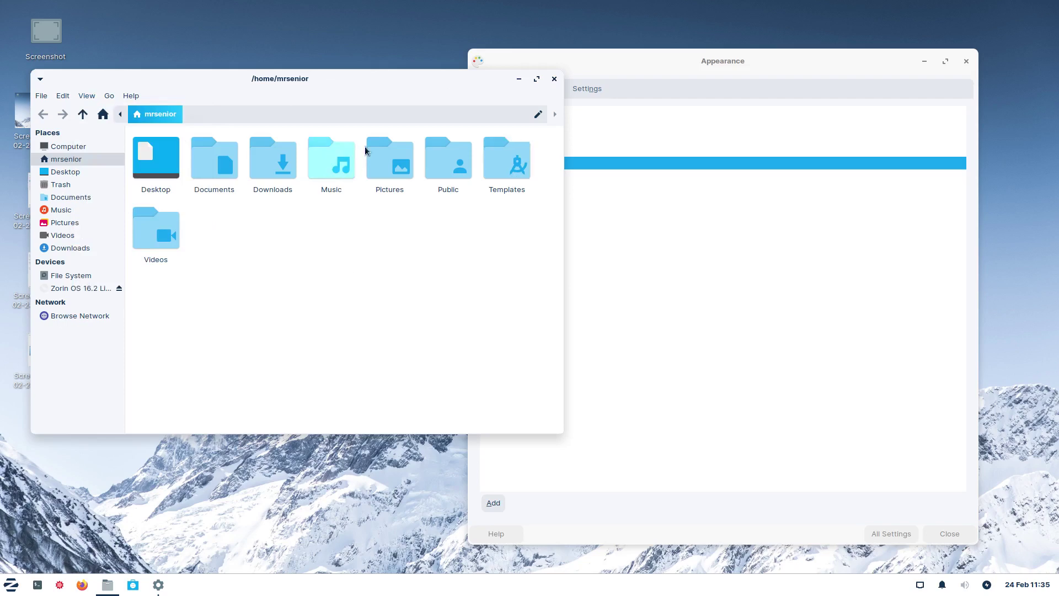
Try the Adwaita-dark and ZorinBlue-Dark styles, settle on ZorinGreen-Dark, and check it in the applications menu.
left_click(632, 127)
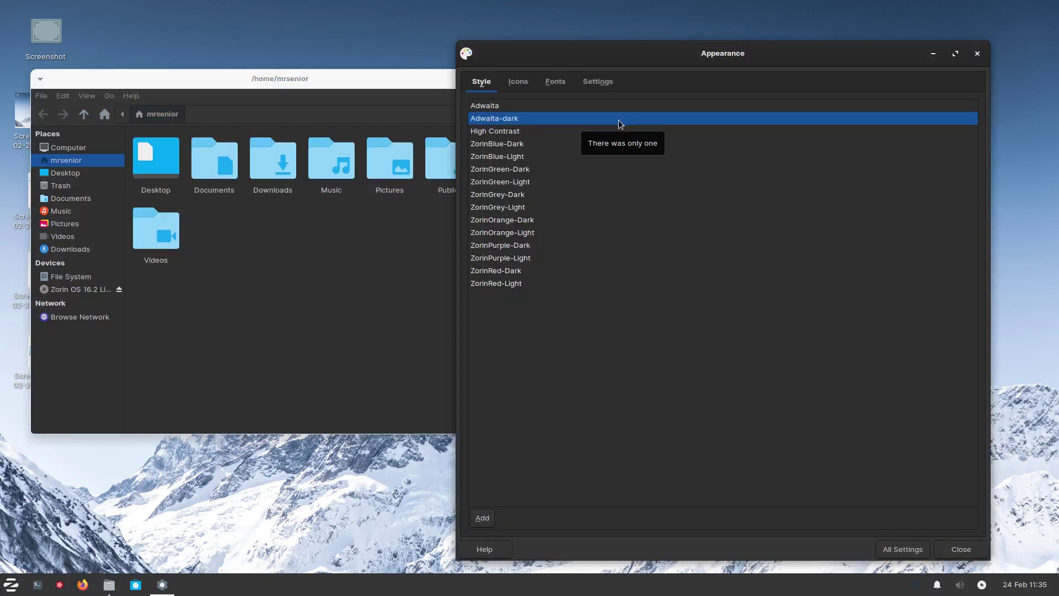
left_click(510, 145)
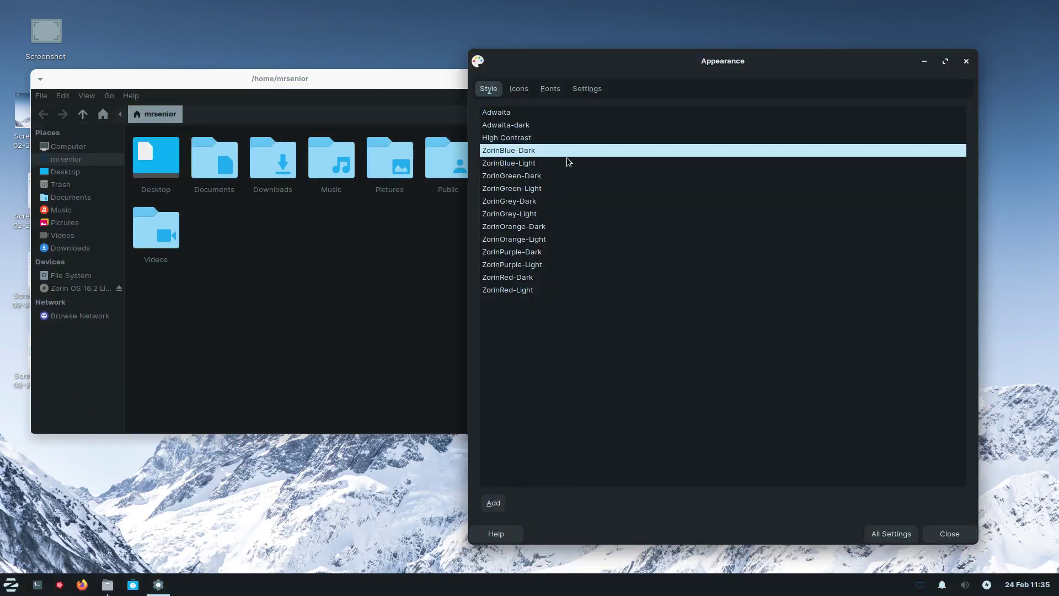
left_click(525, 177)
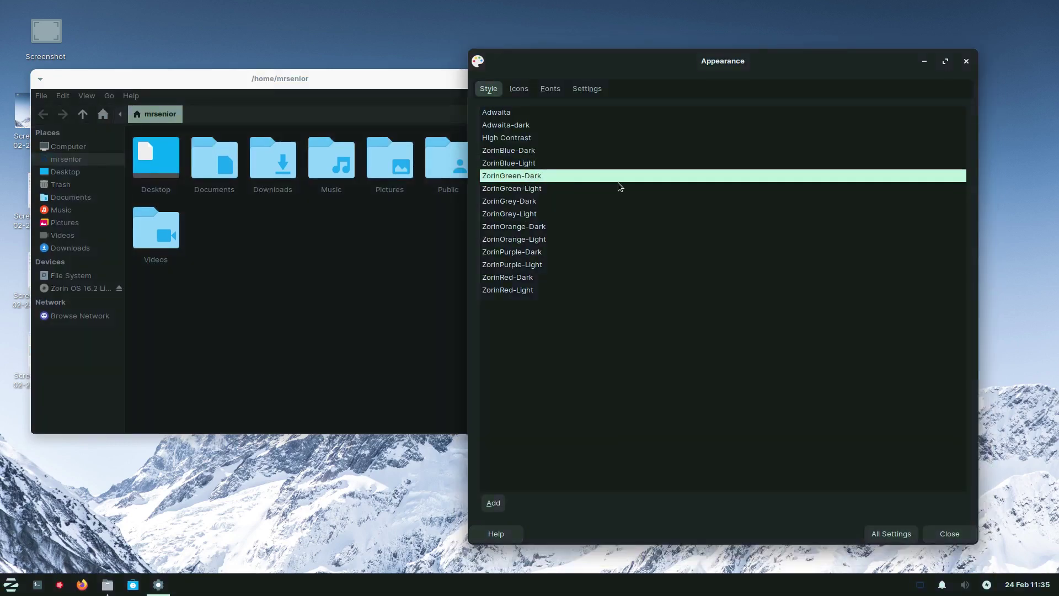
left_click(11, 584)
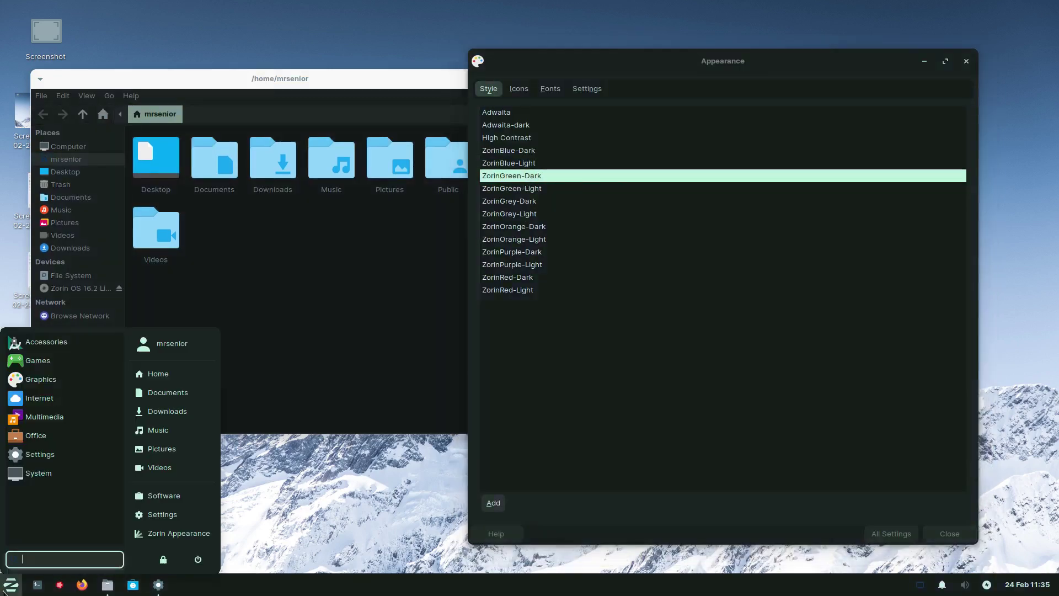
left_click(538, 335)
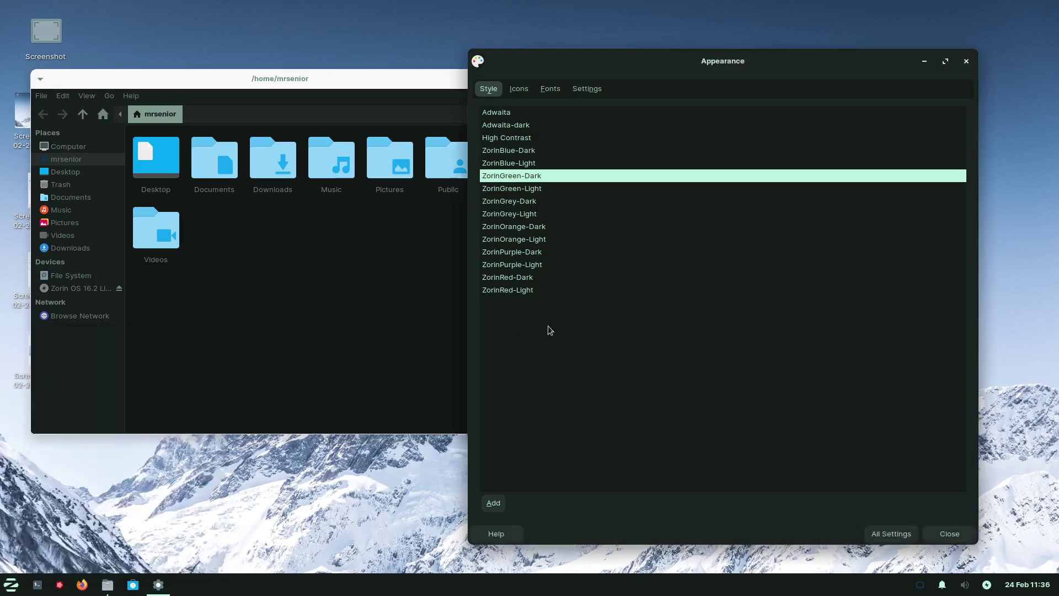
Try the Adwaita icon theme and check how it changes the file manager's taskbar icon.
left_click(517, 89)
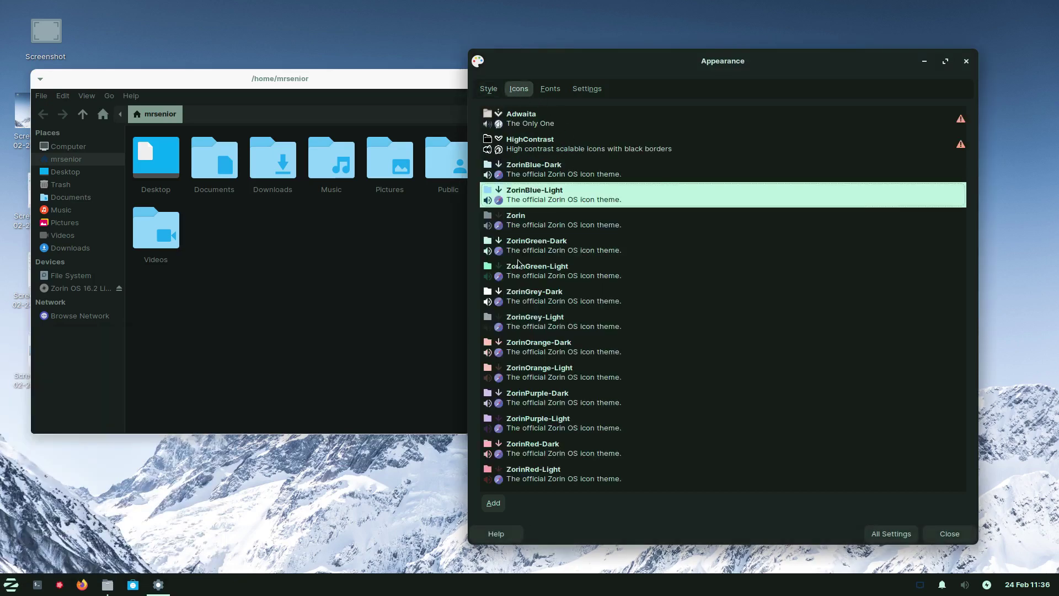
left_click(526, 123)
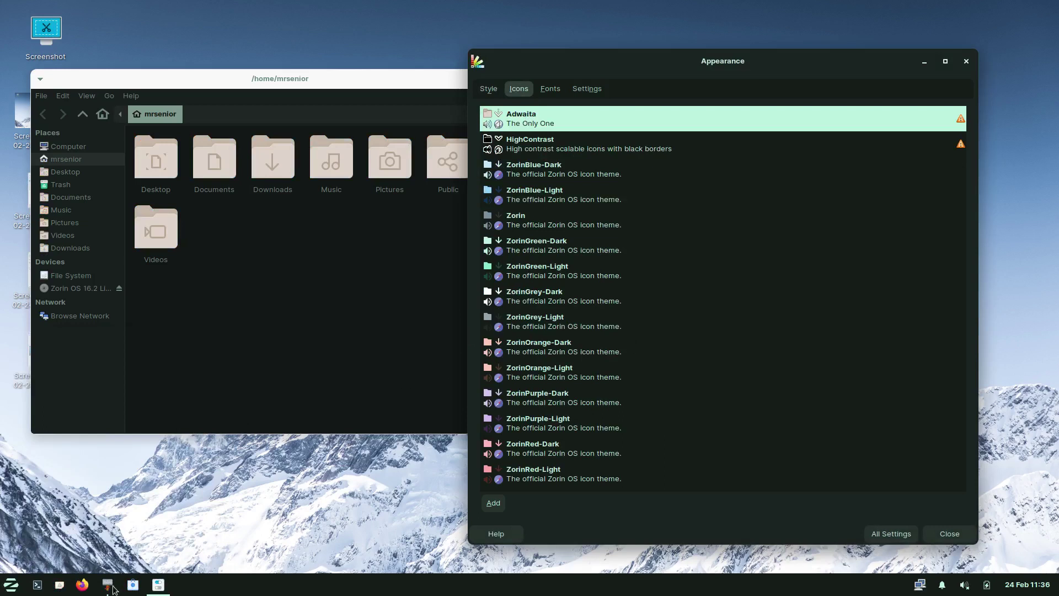
mouse_move(109, 591)
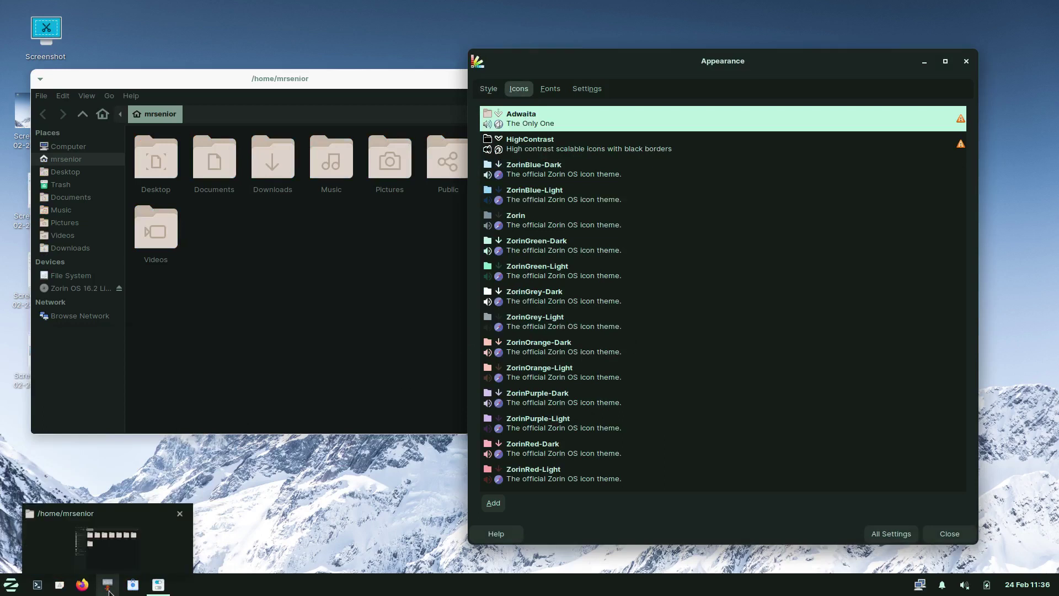
View and close the file manager's About information, and zoom the home folder icons to a smaller size.
left_click(194, 113)
left_click(131, 96)
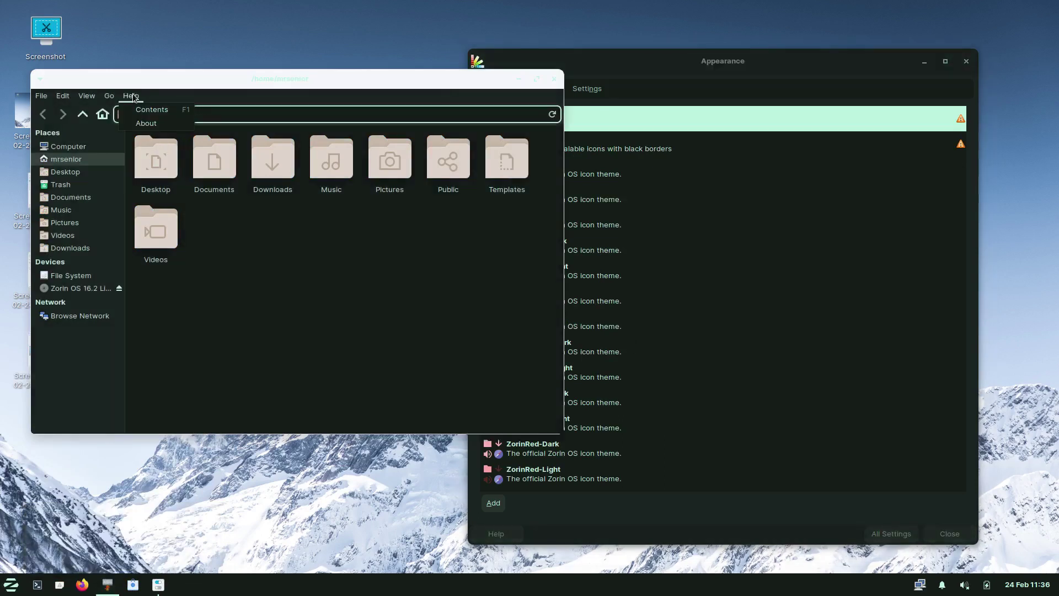
left_click(140, 126)
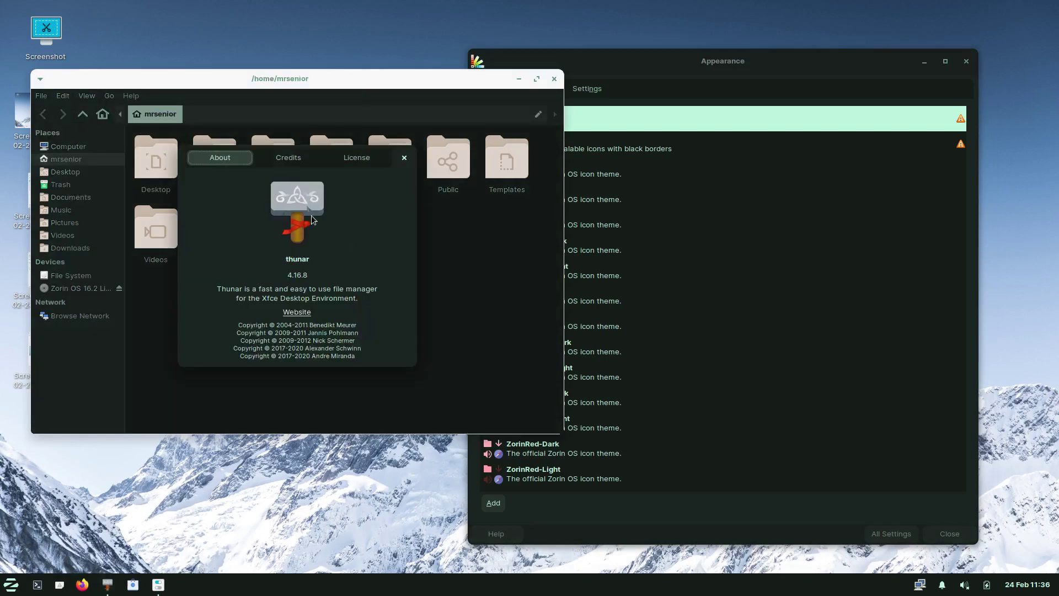
left_click(405, 158)
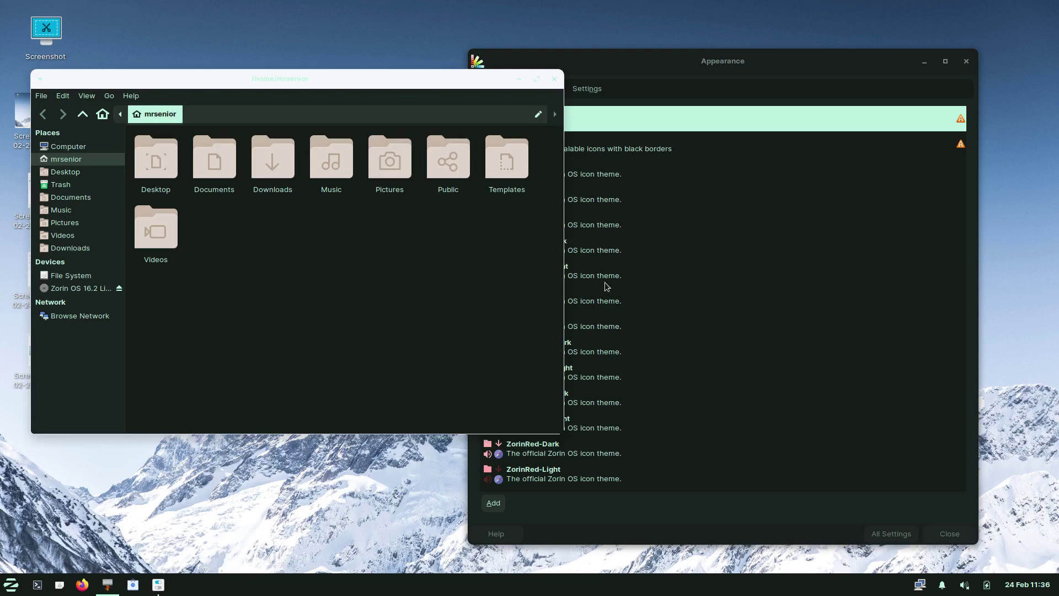
scroll(376, 302, "up", 2)
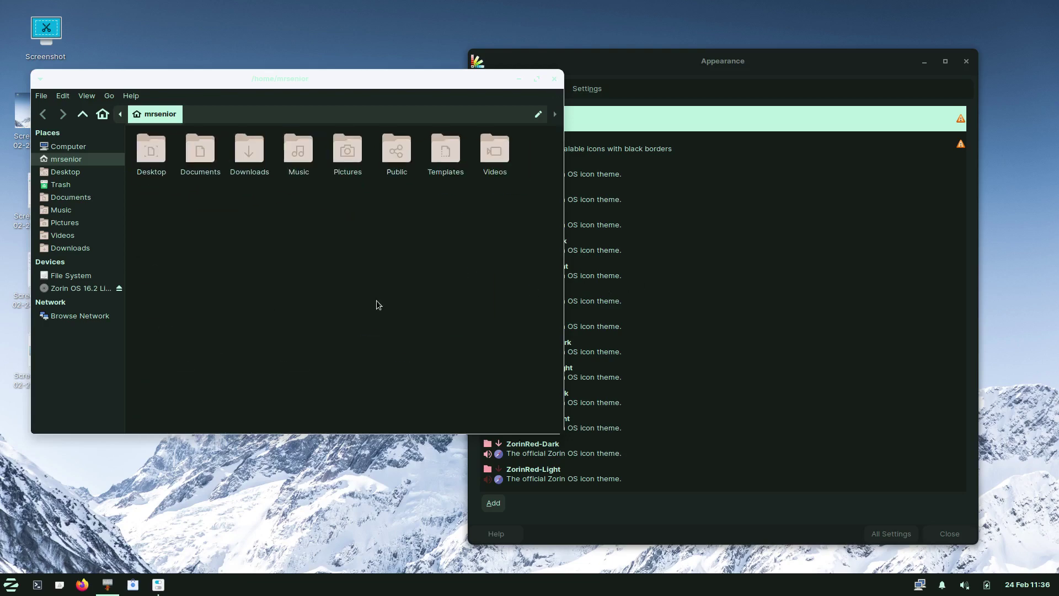
Try the ZorinGreen-Light and ZorinGrey-Dark icon themes on the home folder.
left_click(571, 286)
left_click(545, 272)
left_click(535, 302)
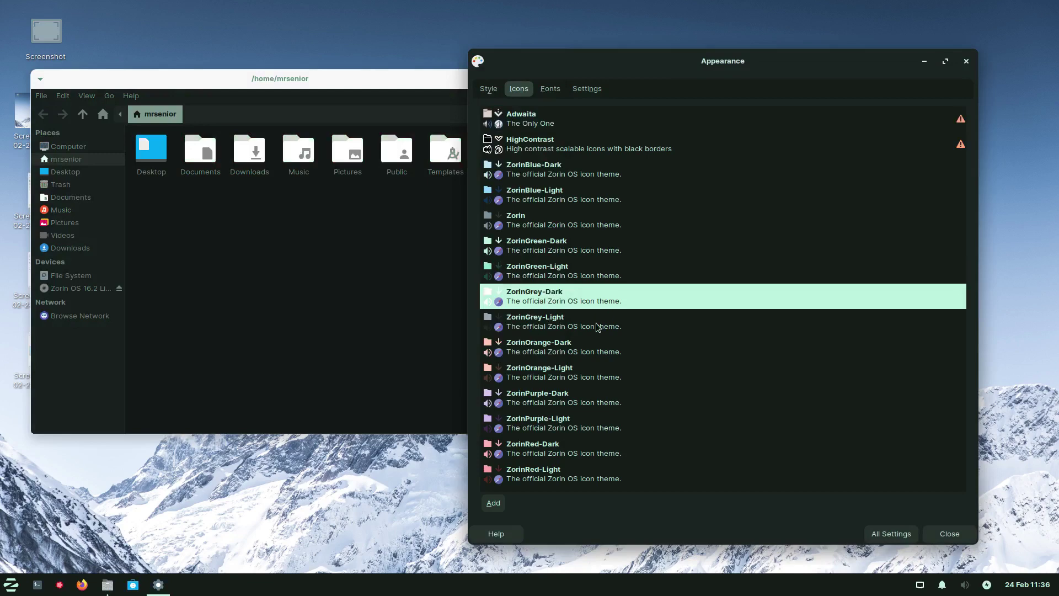
Try the HighContrast icon theme and check its icons in the applications menu.
left_click(553, 145)
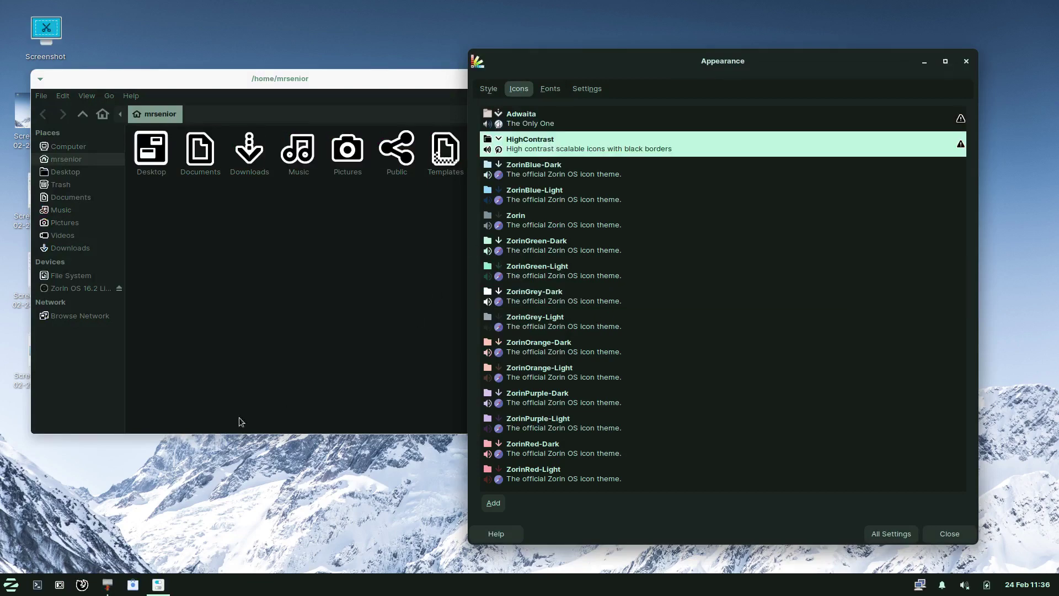
left_click(11, 586)
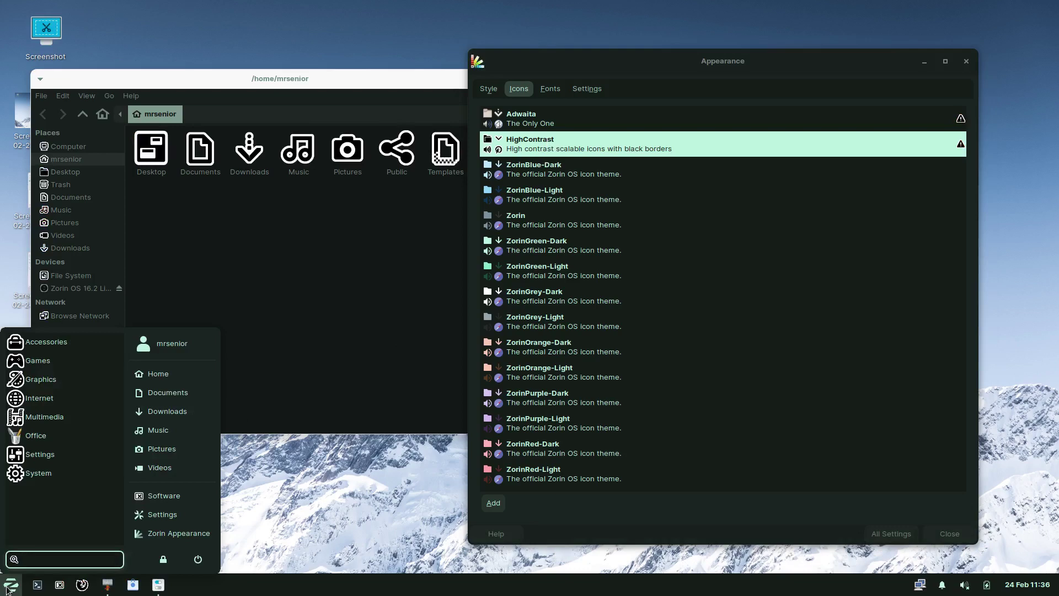
left_click(466, 292)
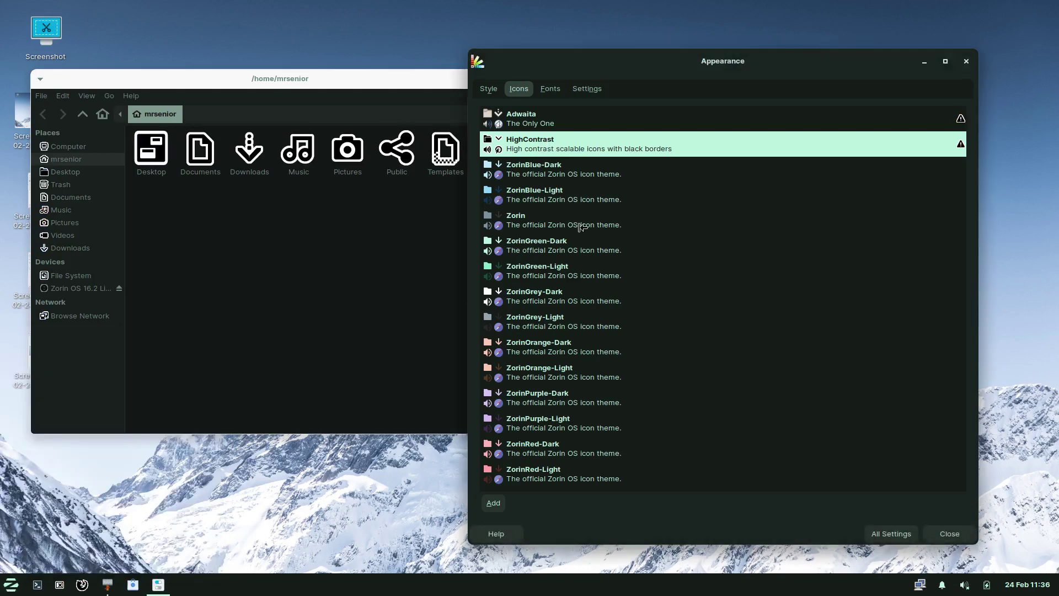
Switch back and forth between the style and icon theme lists to compare the current selections.
left_click(489, 88)
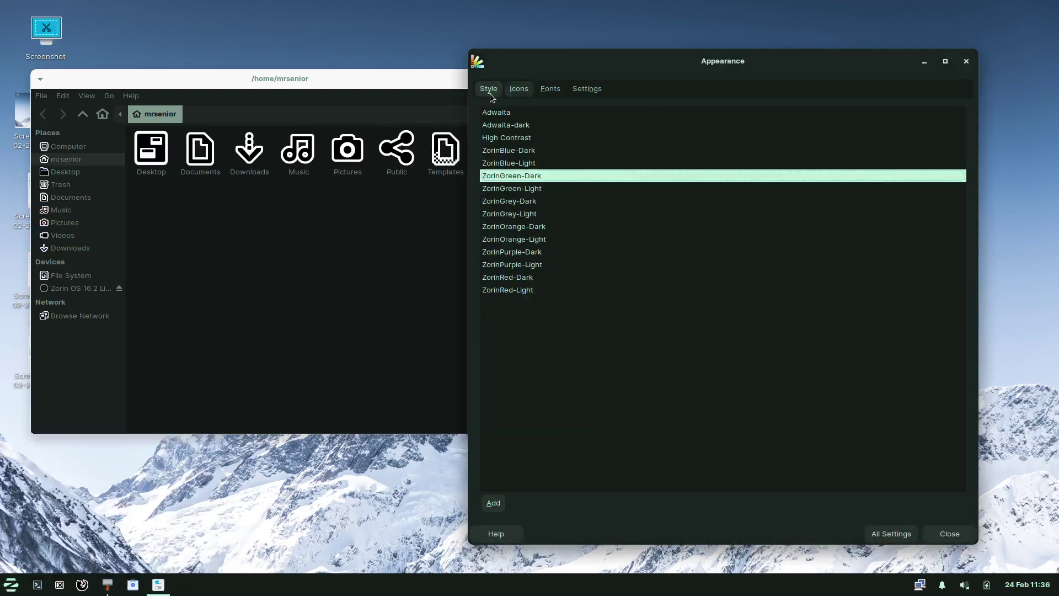
left_click(521, 92)
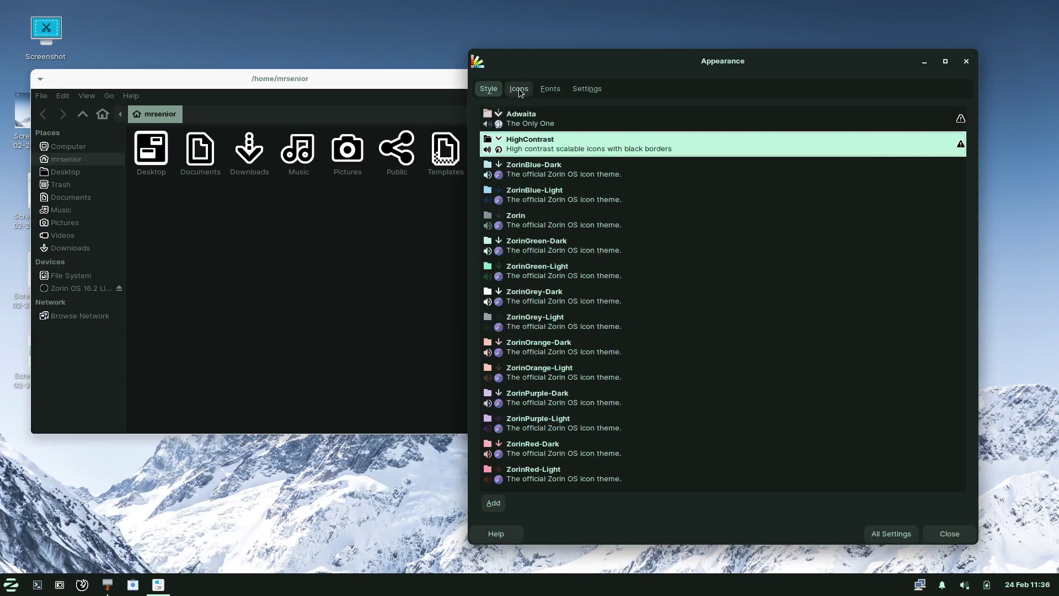
left_click(489, 89)
left_click(514, 91)
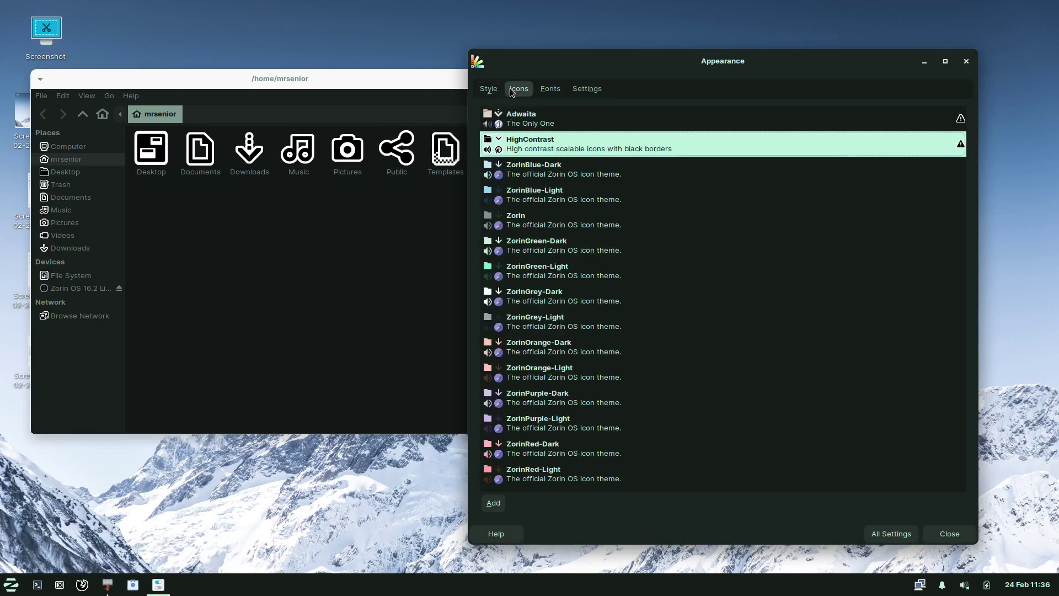
Move the file manager window away from the Appearance window and set the icon theme to ZorinBlue-Dark.
left_click_drag(432, 80, 410, 99)
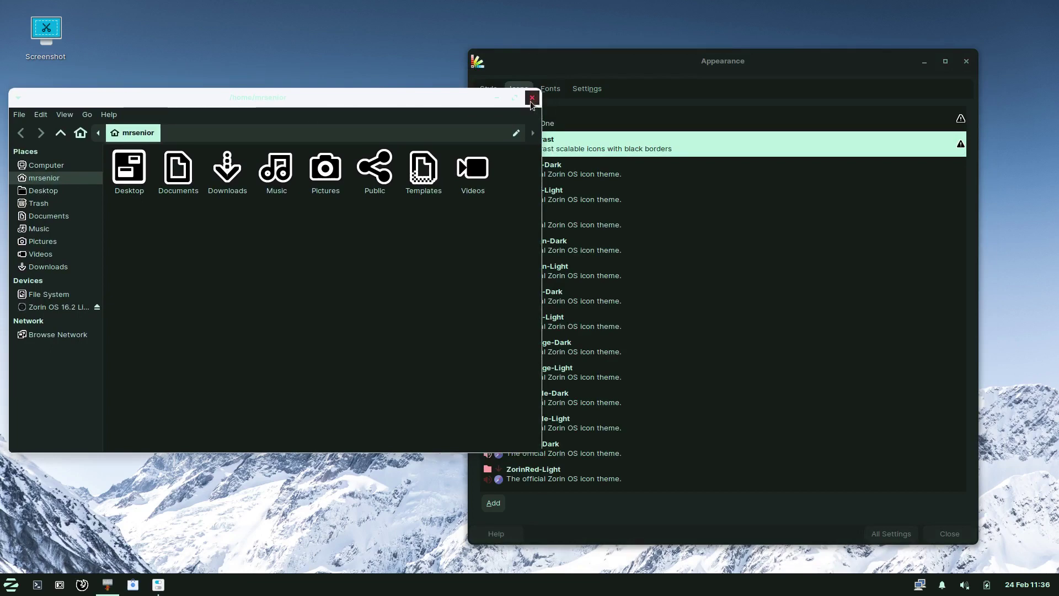
left_click(573, 168)
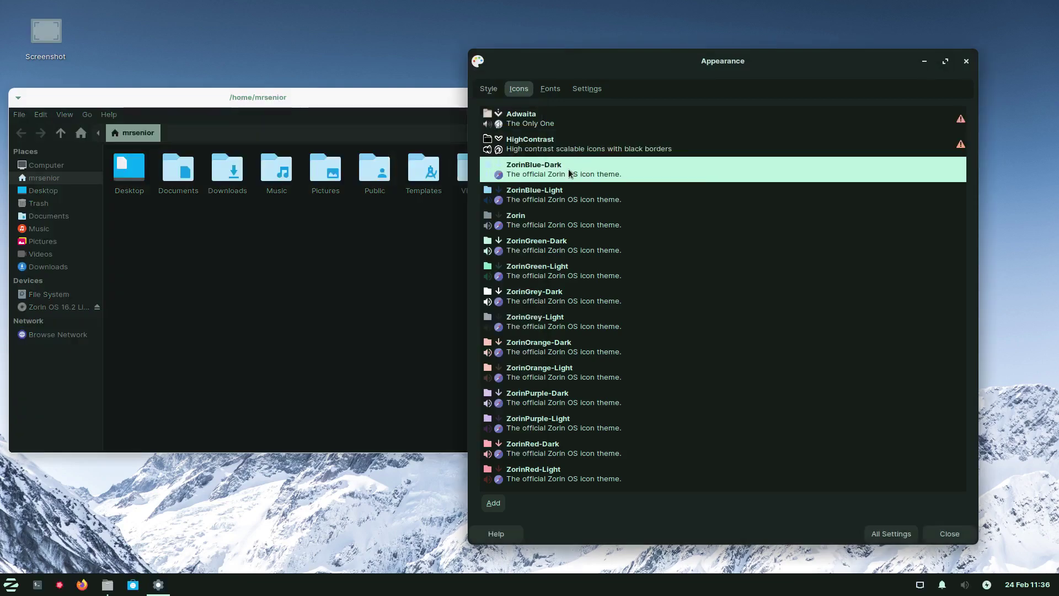
Close the home folder window and place Screenshot_2023-02-24_11-33-32.png in a reduced image viewer window beside the Appearance window.
left_click(435, 102)
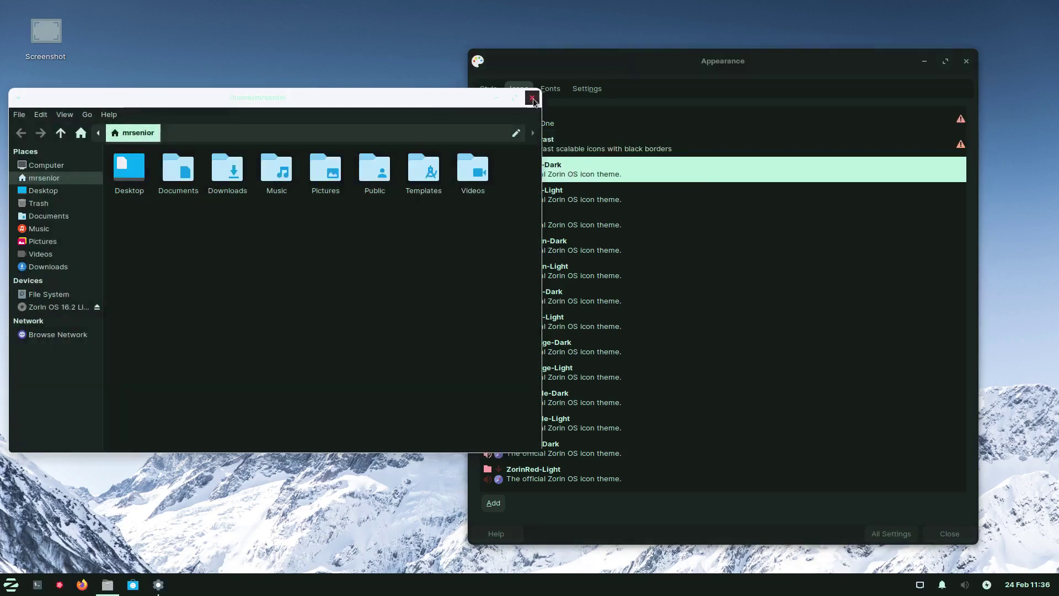
left_click(533, 98)
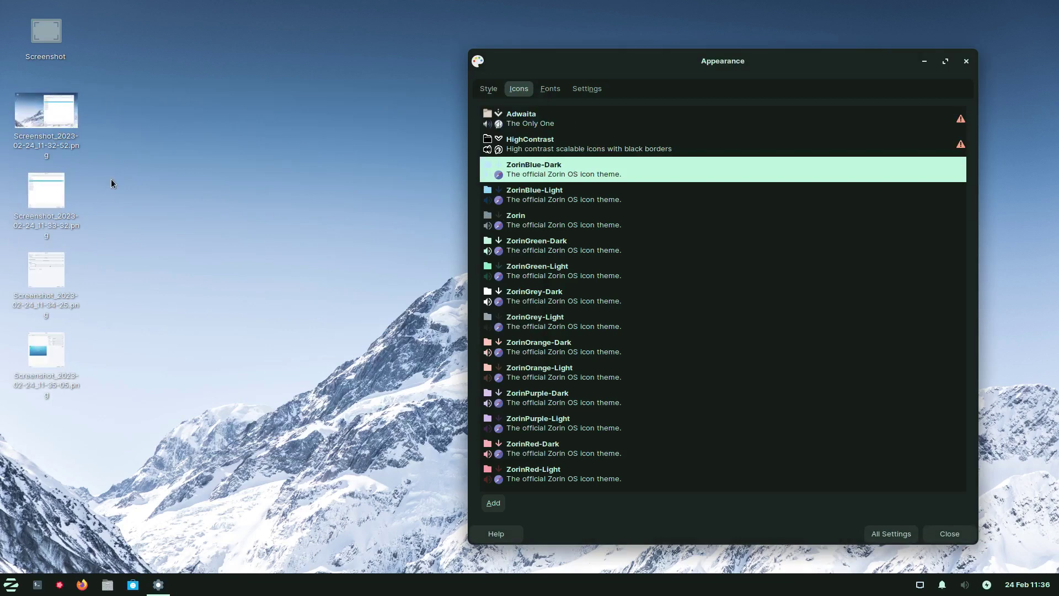
double_click(43, 191)
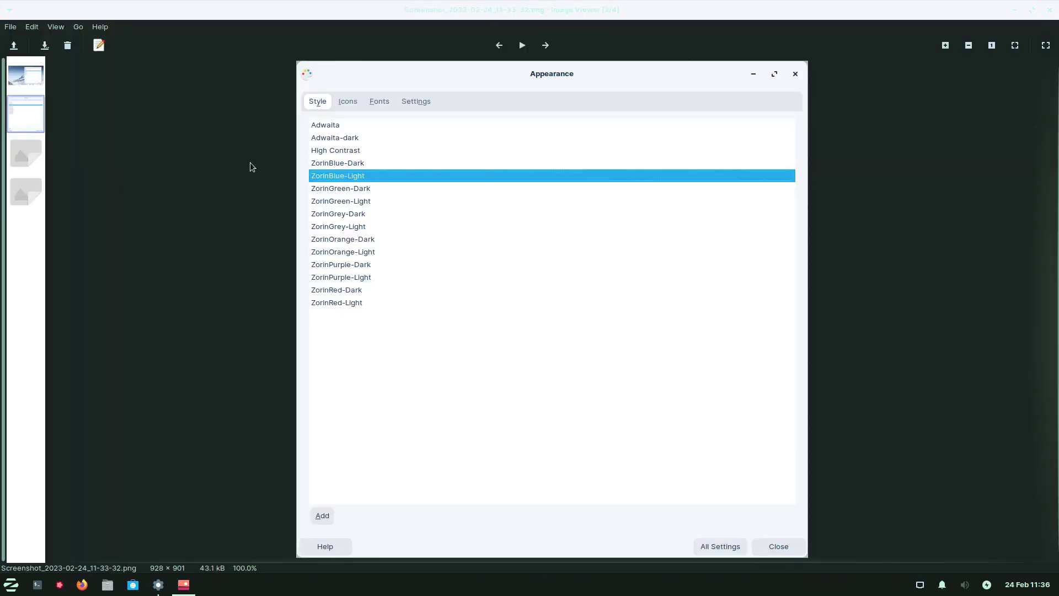
left_click(1034, 10)
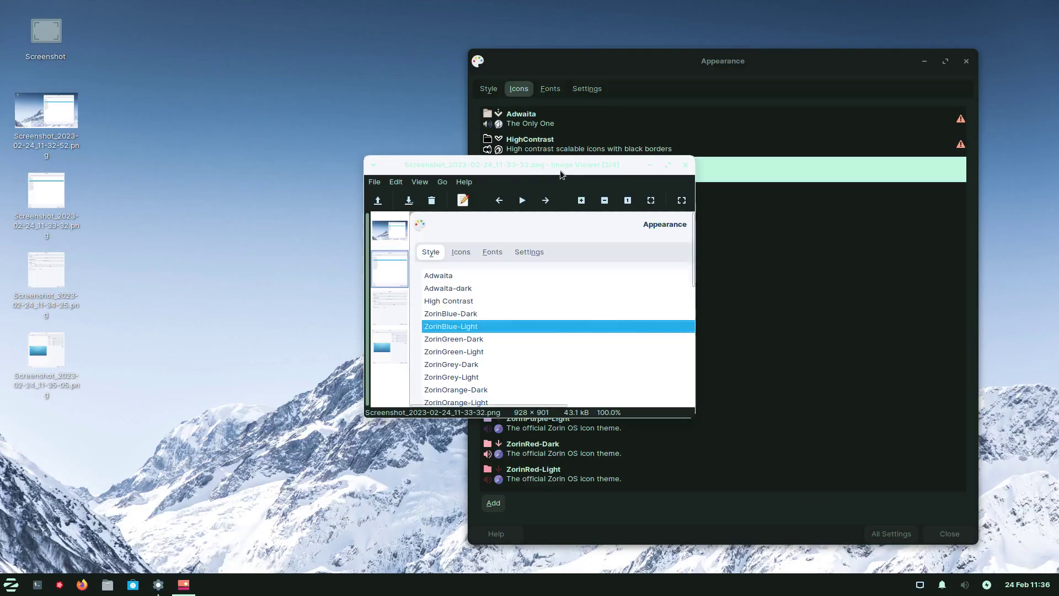
left_click_drag(549, 167, 298, 123)
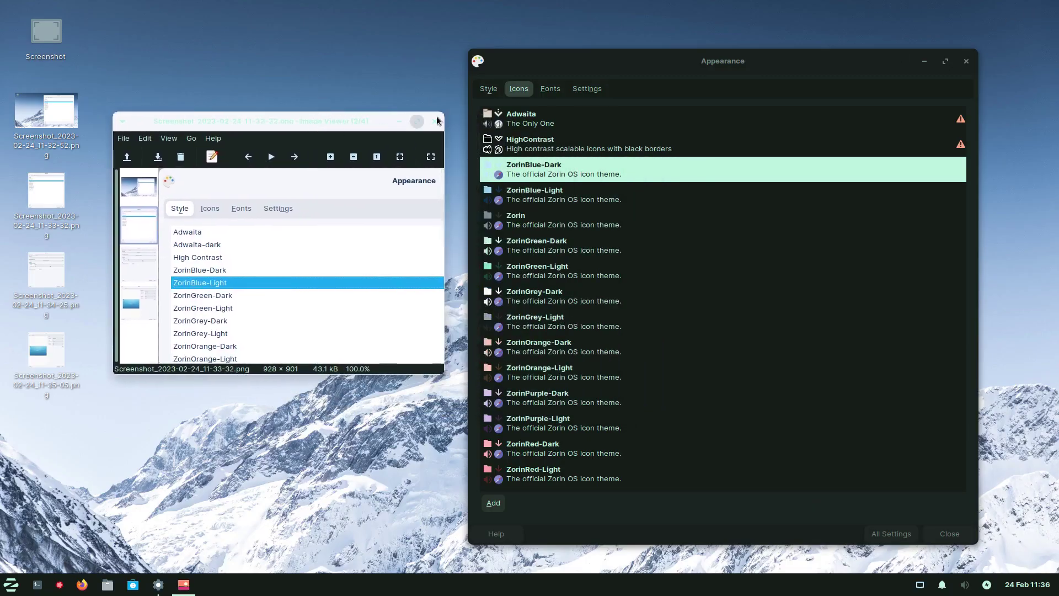
Set the desktop style theme to ZorinBlue-Light.
left_click(490, 88)
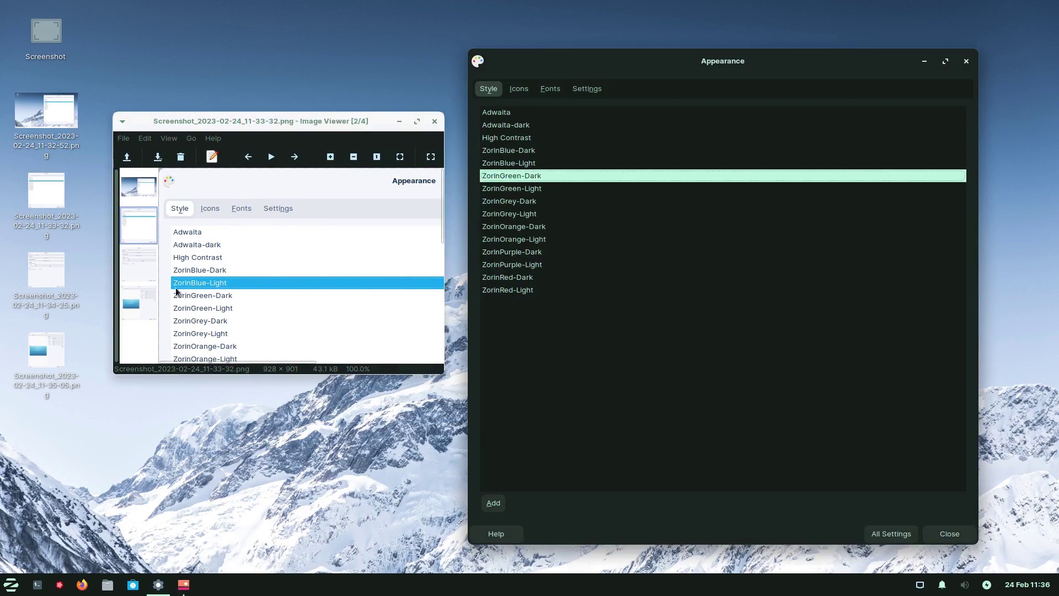
left_click(517, 165)
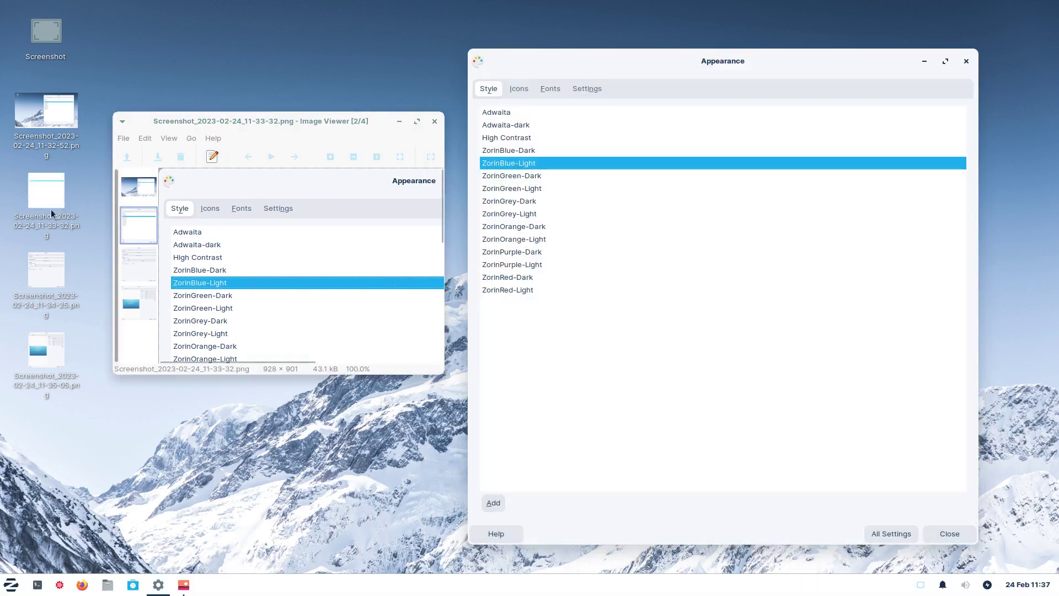
Review the saved screenshots of the style, font and display settings one after another, and close all image viewer windows.
double_click(42, 265)
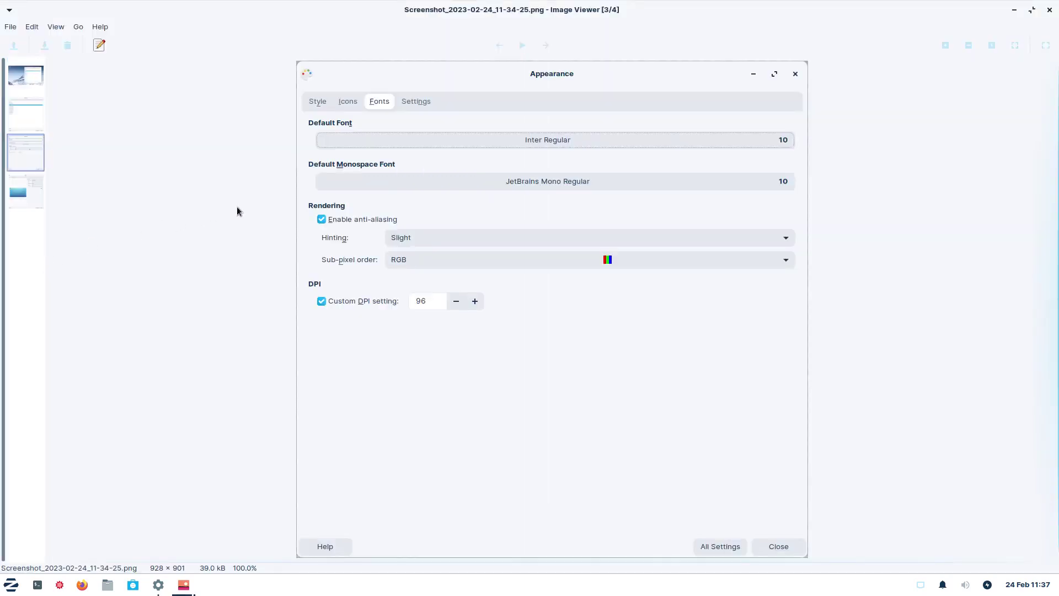
left_click(1050, 10)
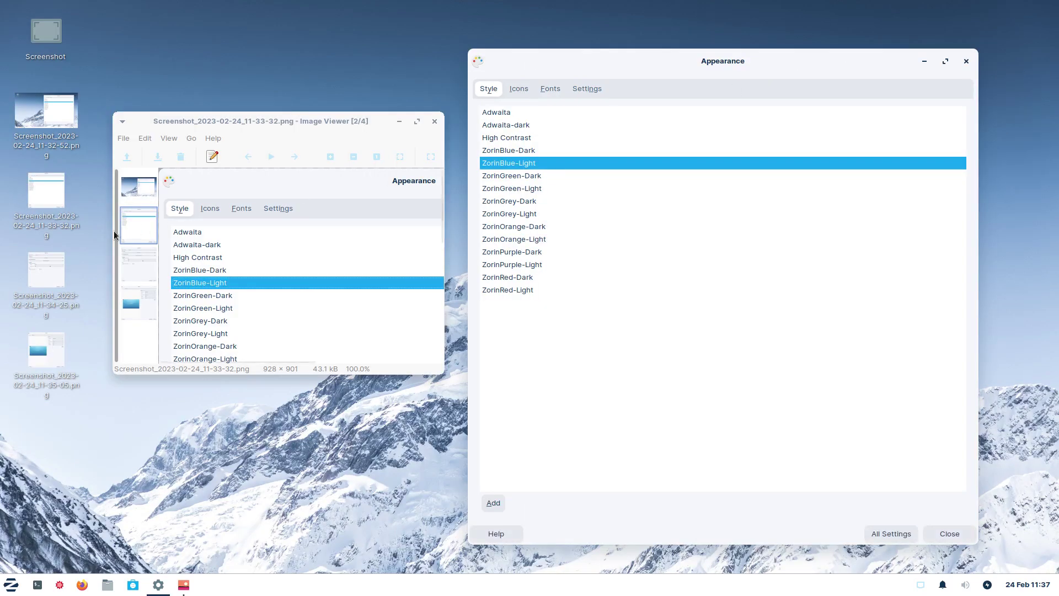
double_click(39, 199)
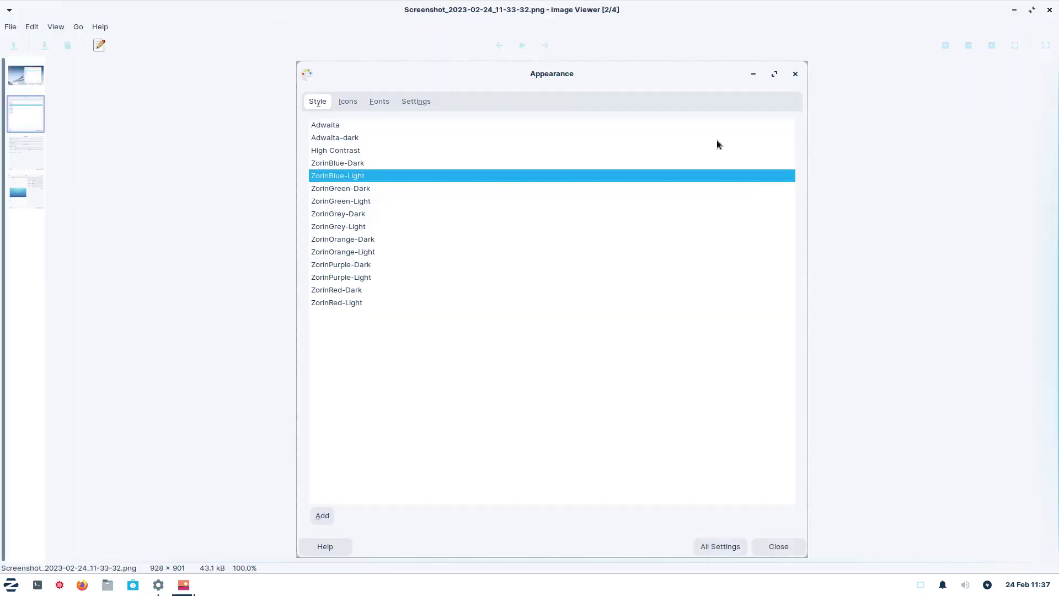
left_click(1050, 9)
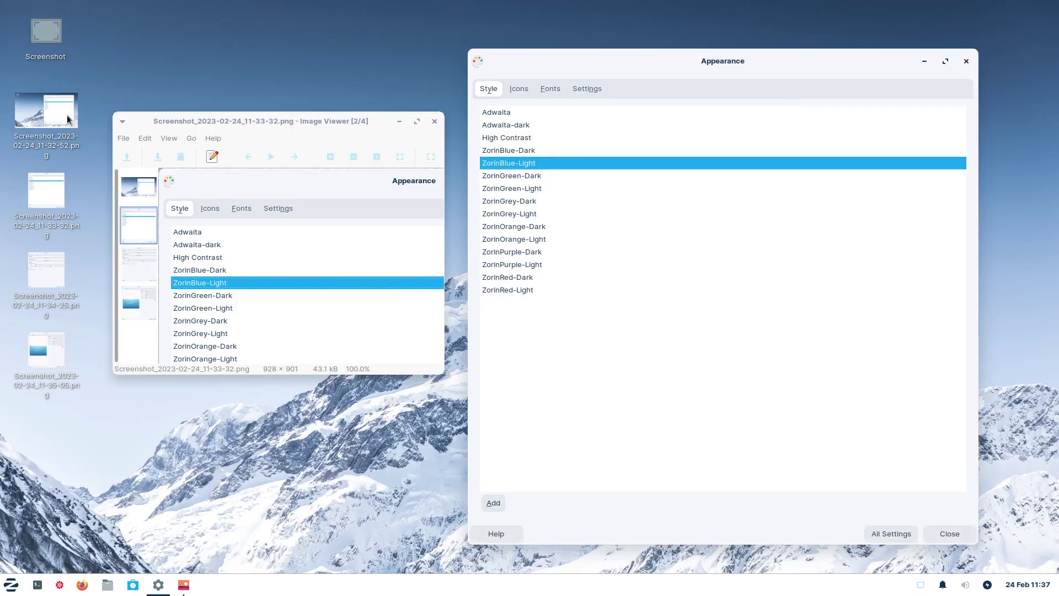
double_click(36, 281)
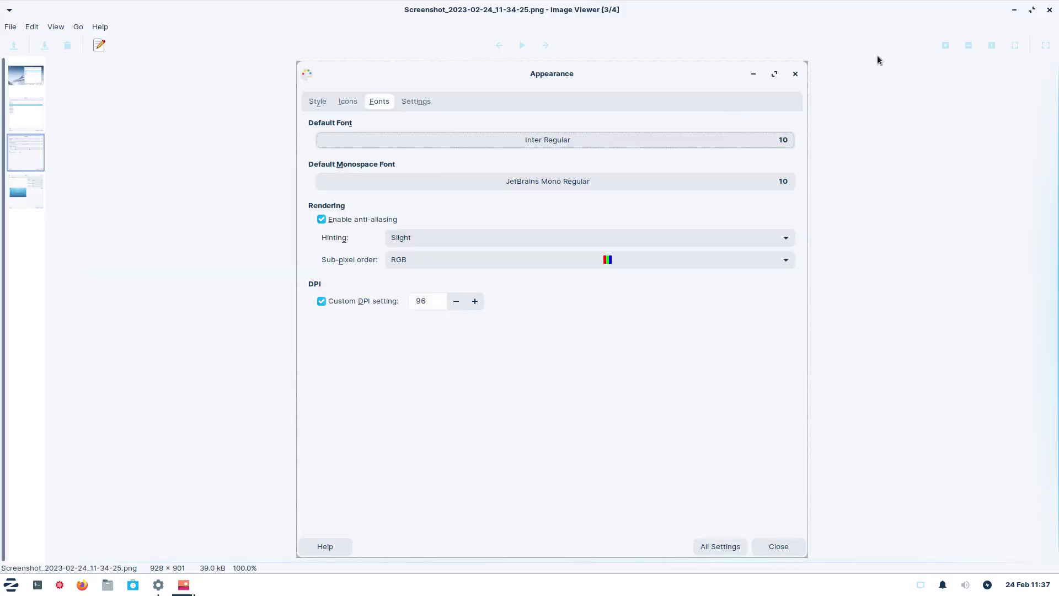
left_click(1050, 9)
double_click(50, 349)
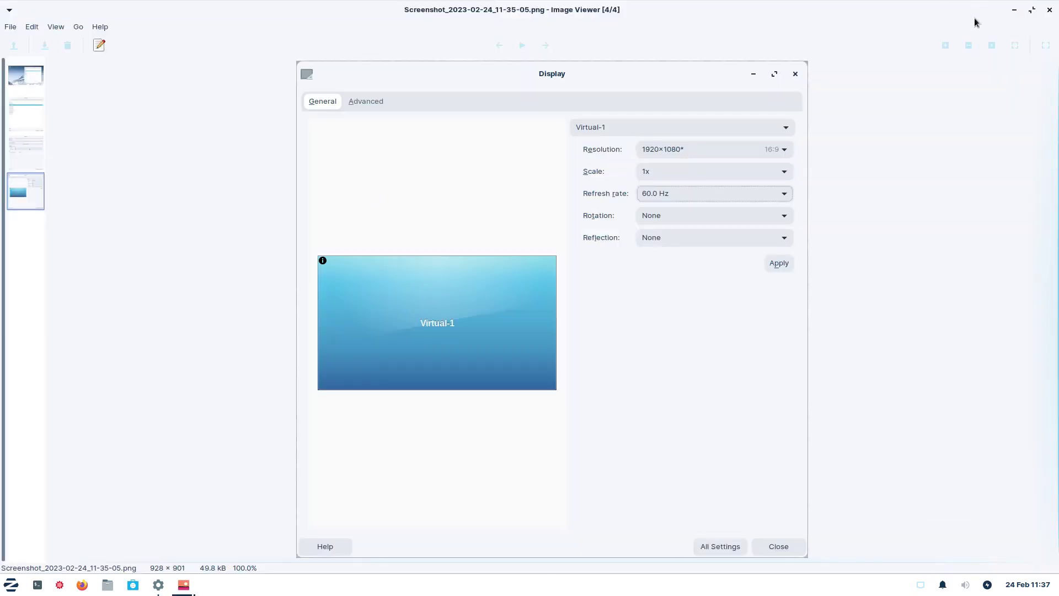
left_click(1050, 9)
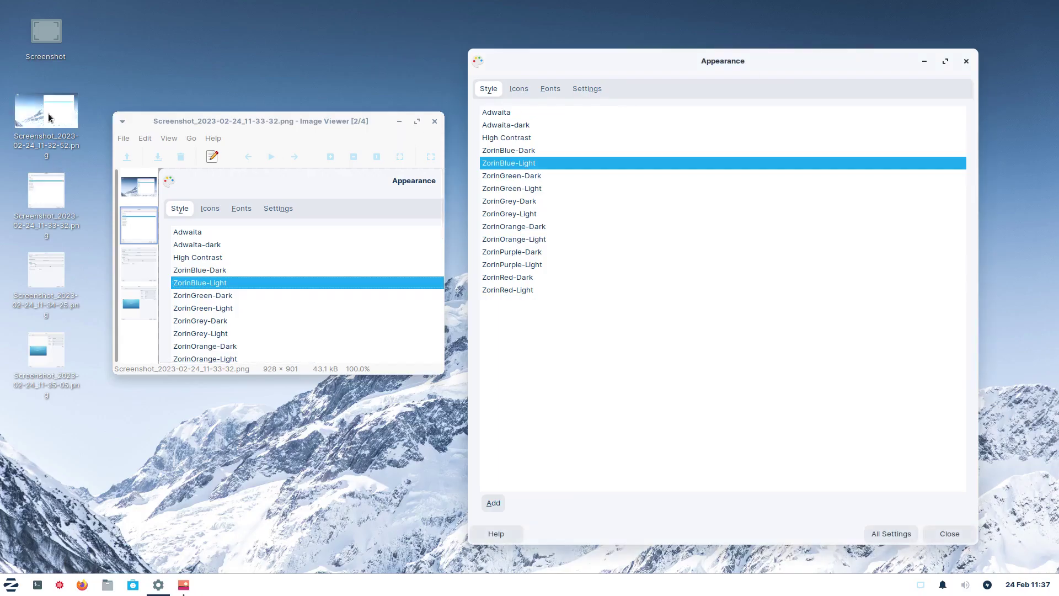
double_click(41, 193)
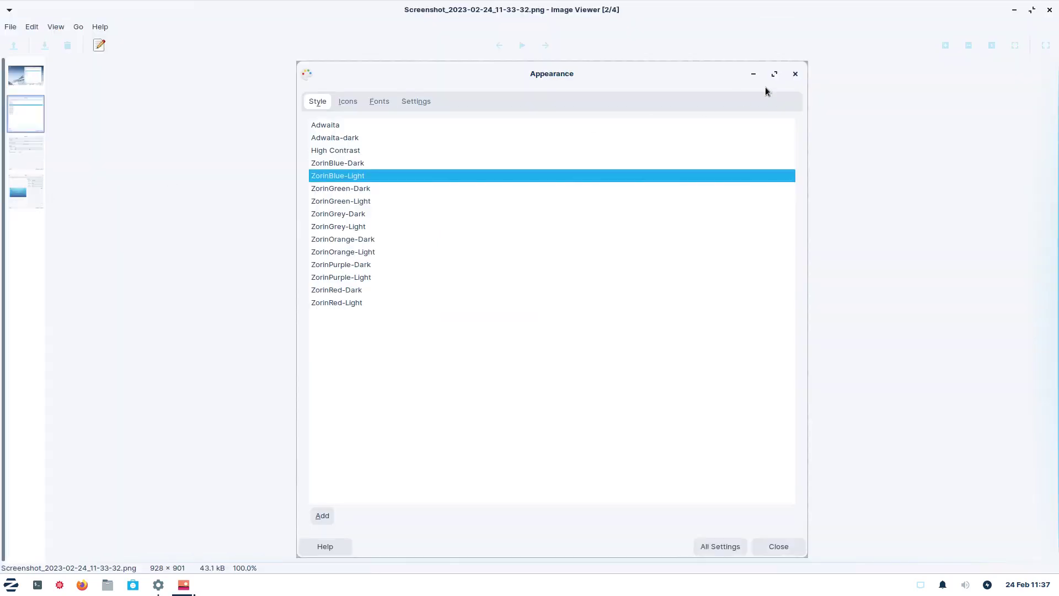
left_click(1050, 9)
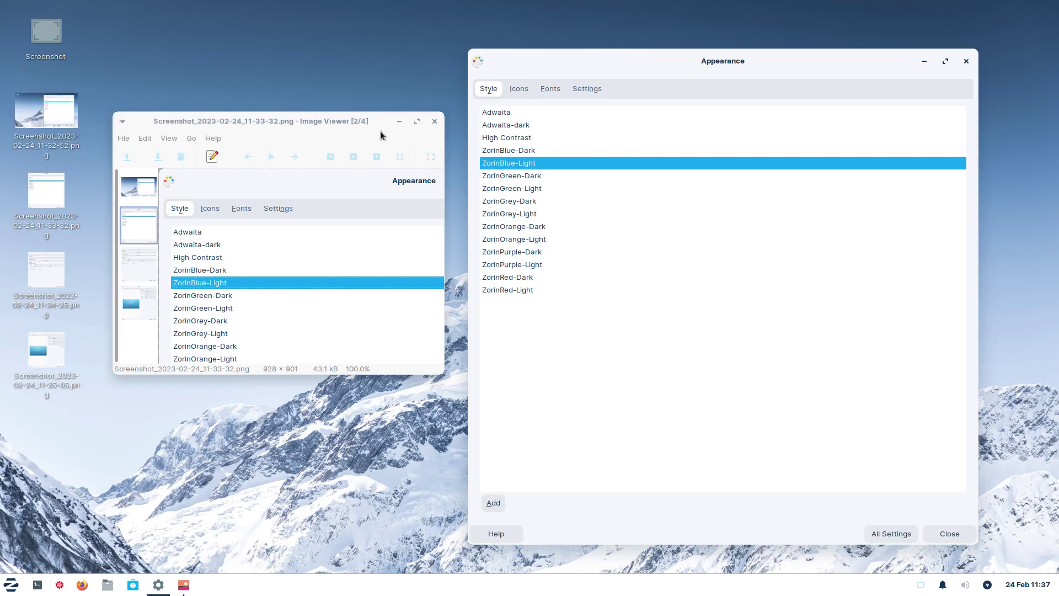
left_click(435, 122)
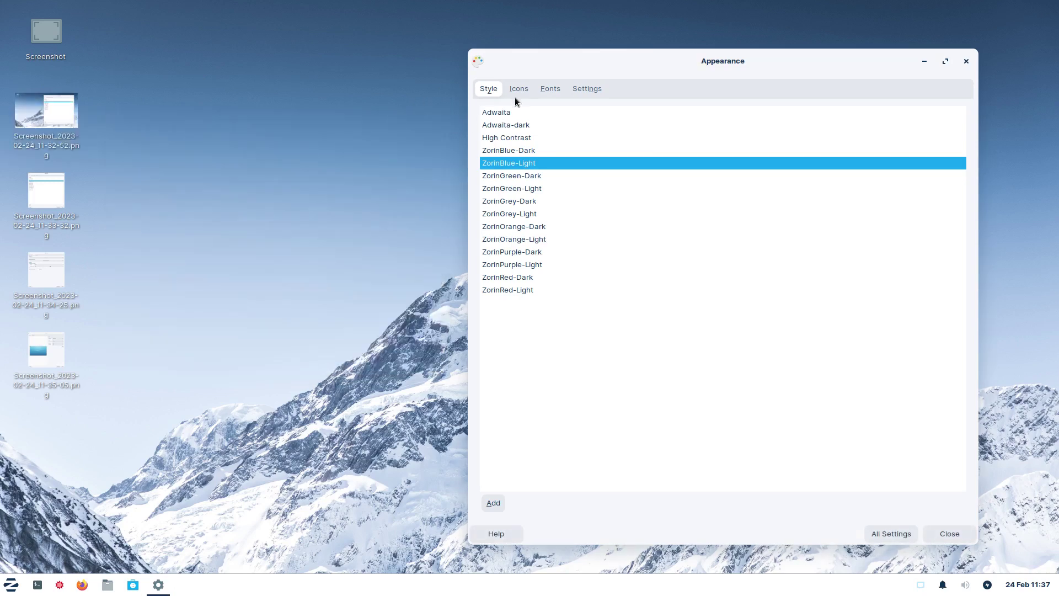
Try the ZorinPurple-Dark and ZorinPurple-Light icon themes.
left_click(518, 90)
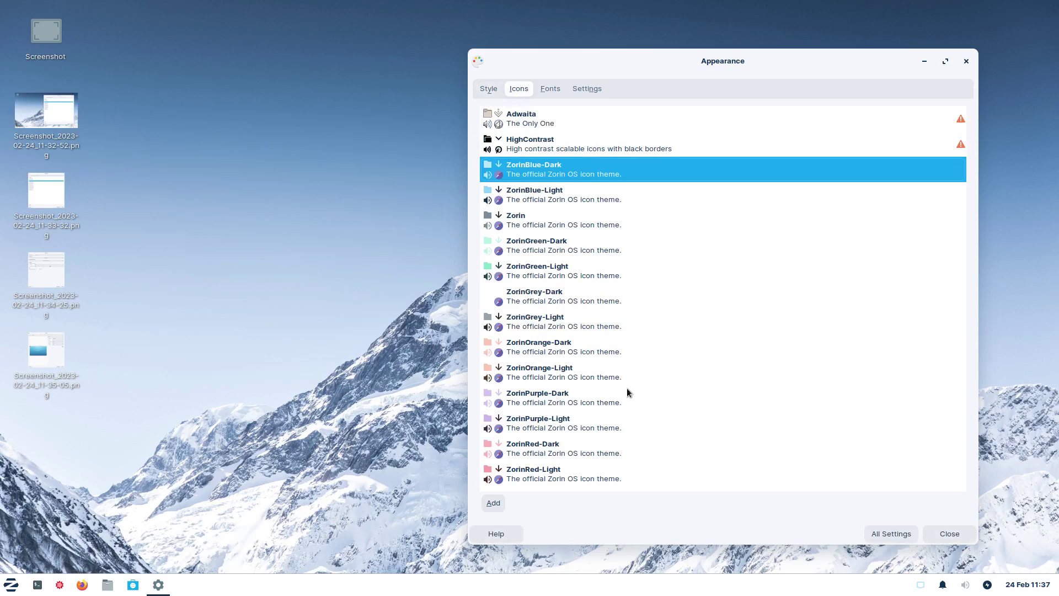
left_click(574, 398)
left_click(570, 428)
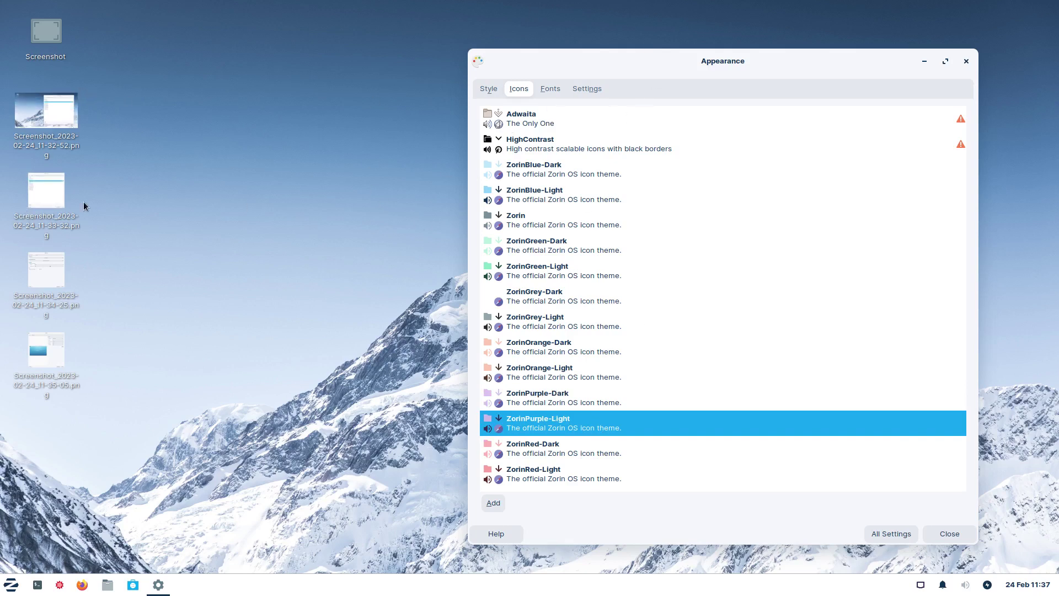
View each of the four desktop screenshots again under the current icon theme, closing each one after viewing.
double_click(45, 269)
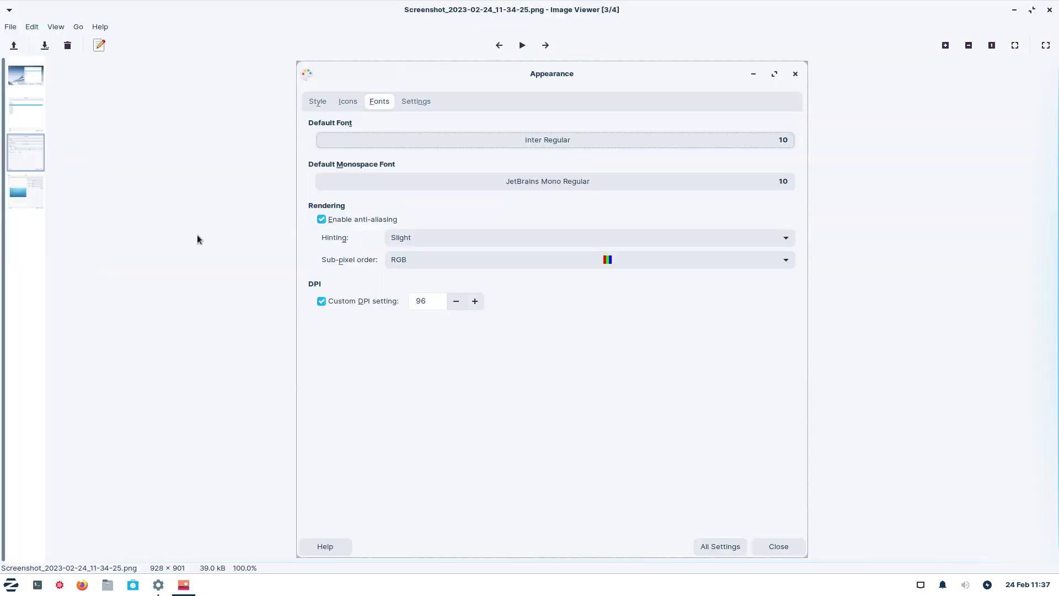
left_click(1049, 9)
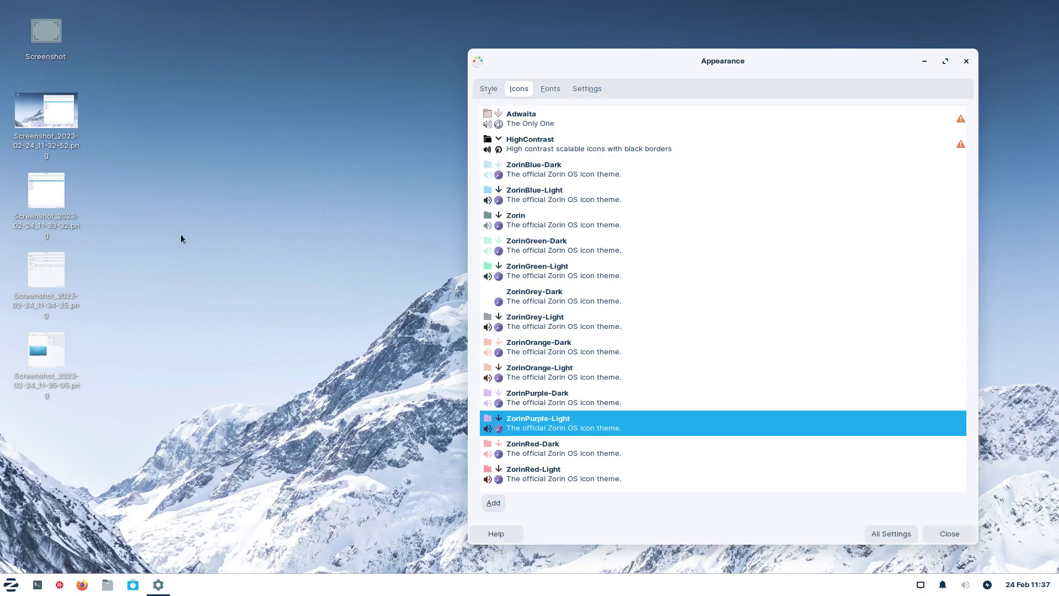
double_click(55, 352)
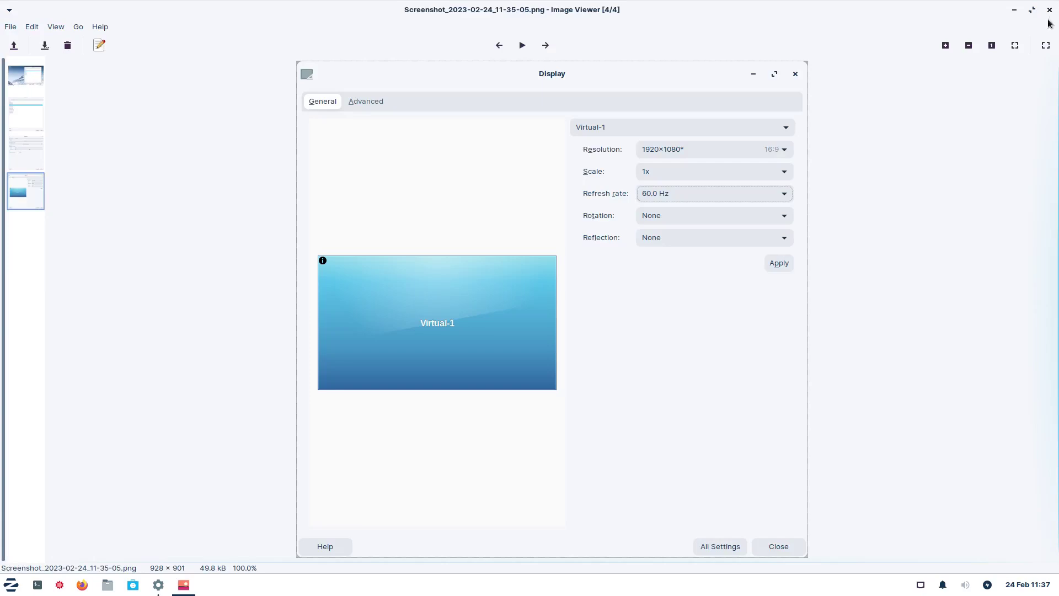
left_click(1050, 9)
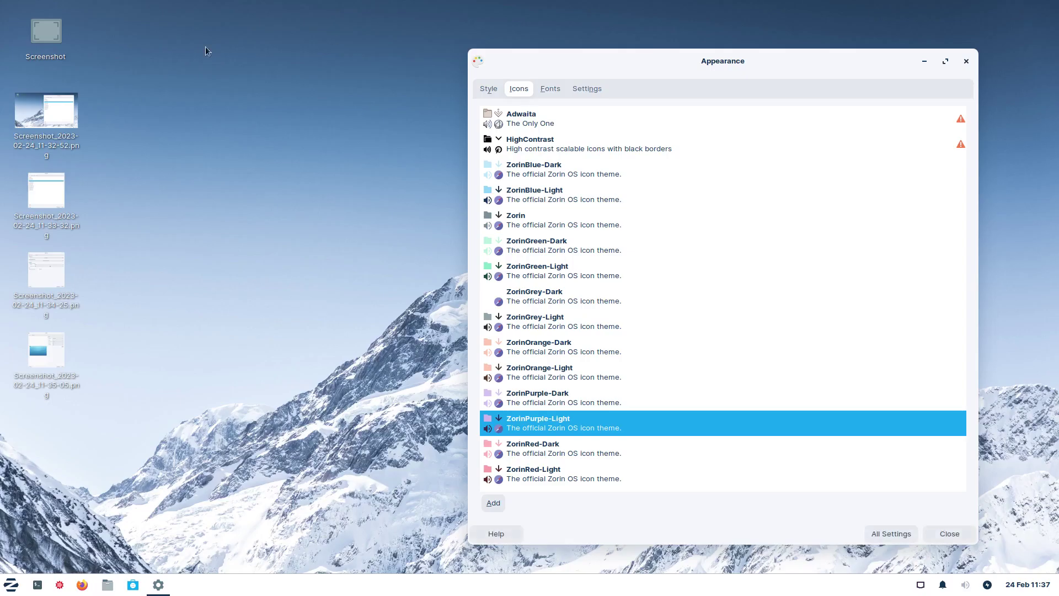
double_click(40, 116)
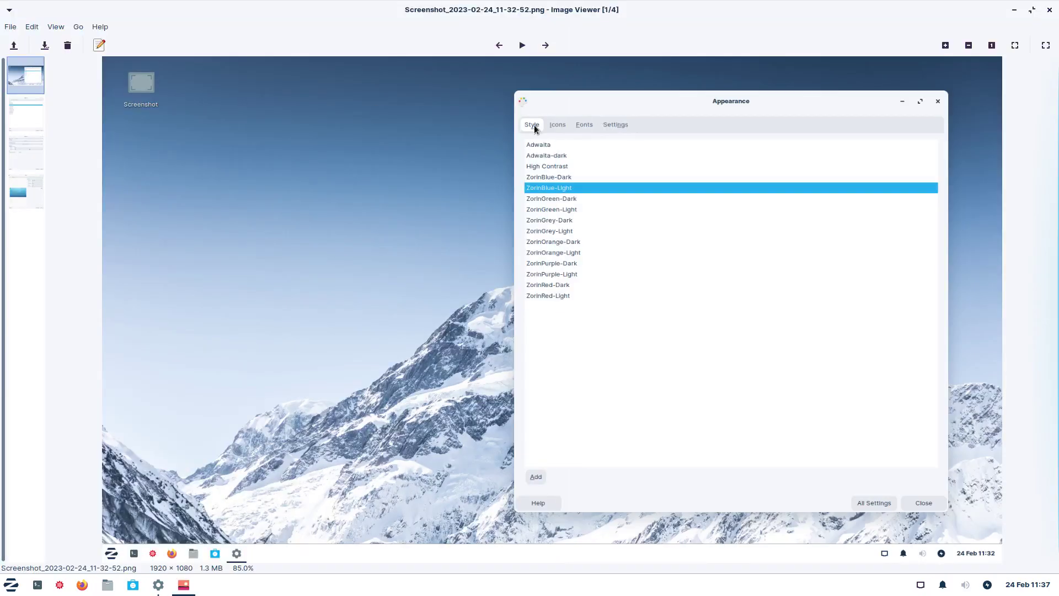
left_click(1049, 10)
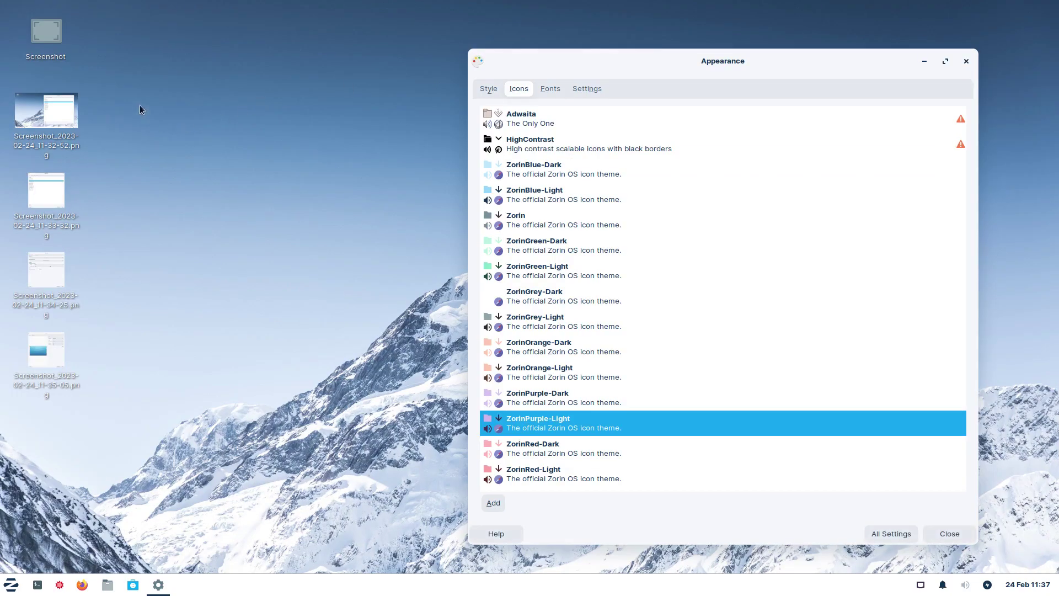
double_click(44, 190)
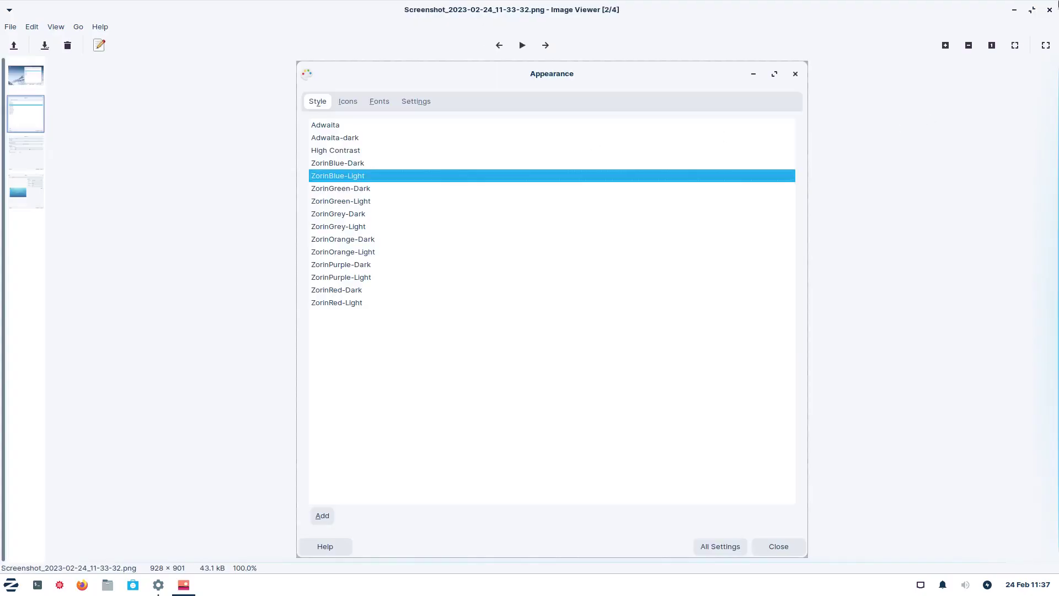
left_click(1050, 10)
Delete the full-screen capture Screenshot_2023-02-24_11-32-52.png from the desktop and check the 11-34-25 screenshot in the image viewer.
left_click(26, 150)
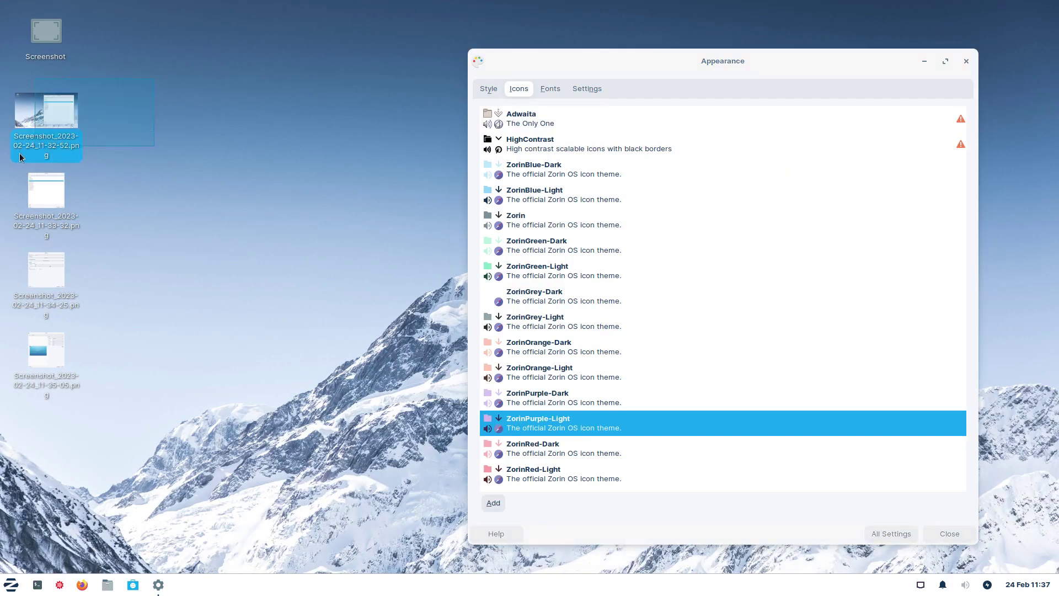
key("Delete")
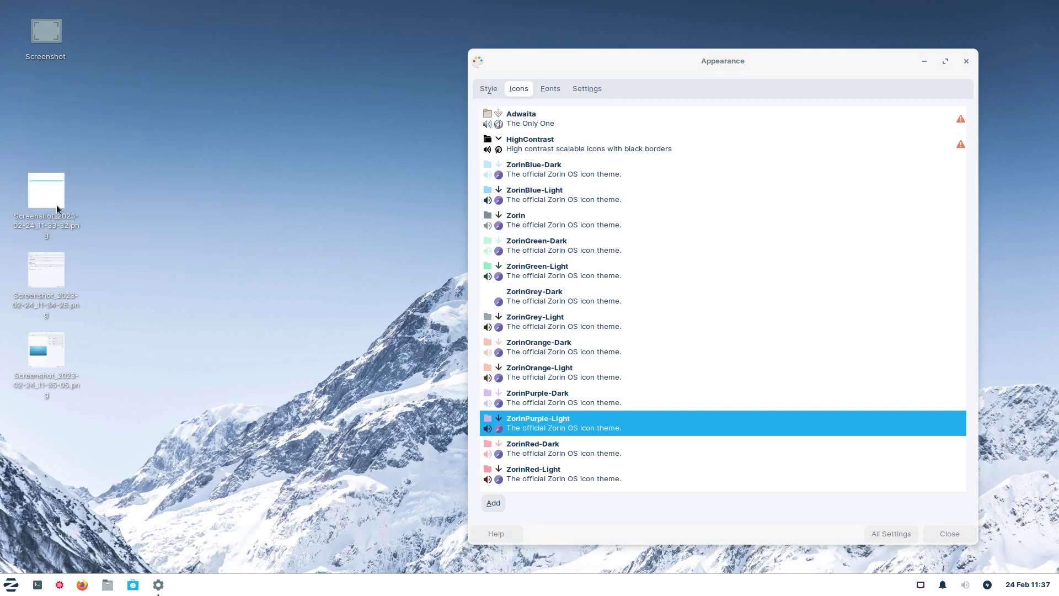
double_click(48, 259)
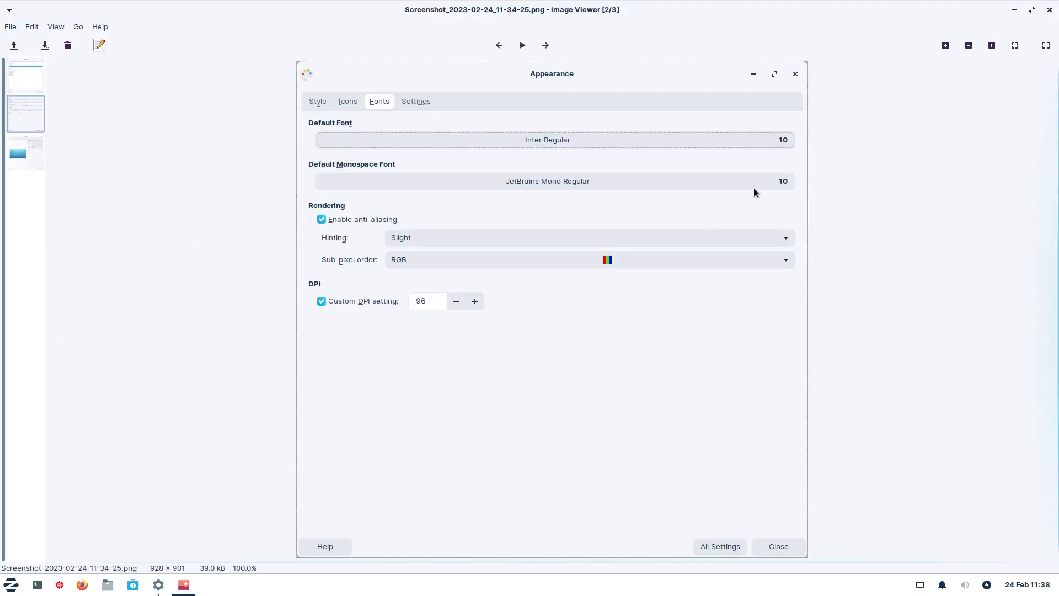
left_click(1050, 9)
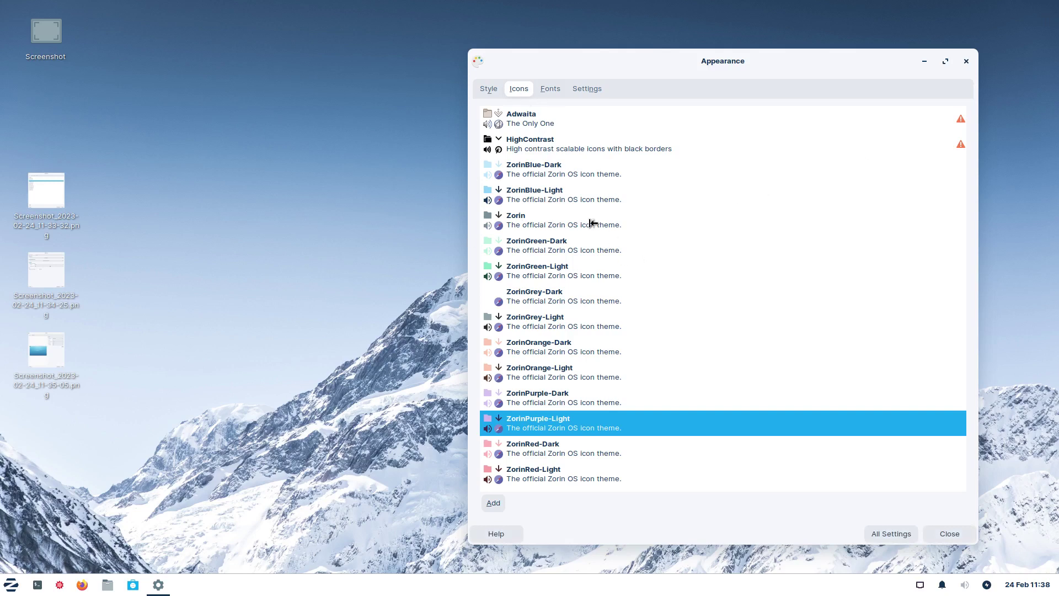
Set the icon theme to ZorinBlue-Light and briefly check the applications menu.
left_click(550, 200)
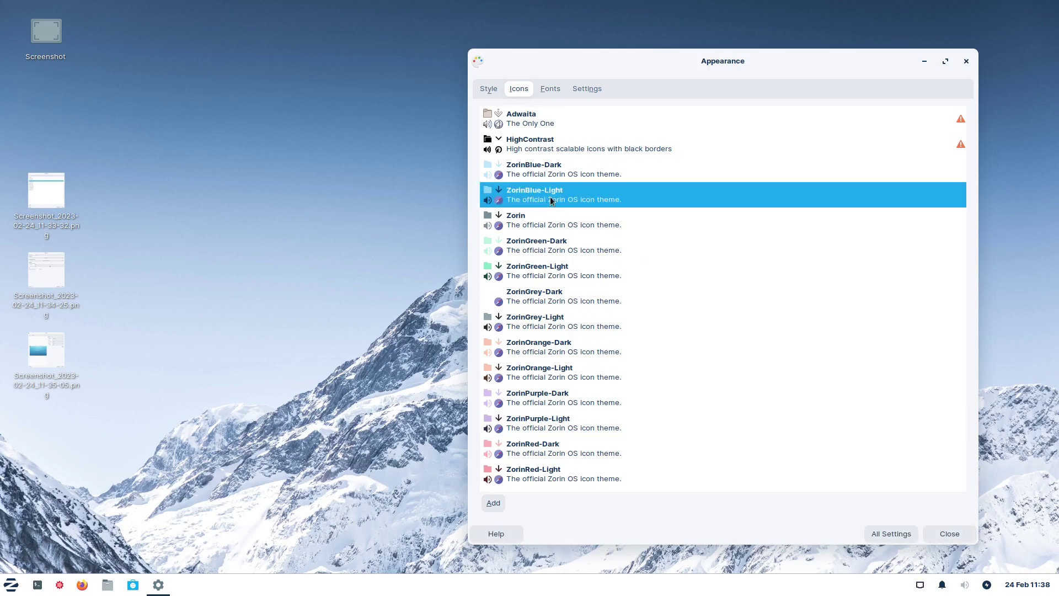
left_click(10, 587)
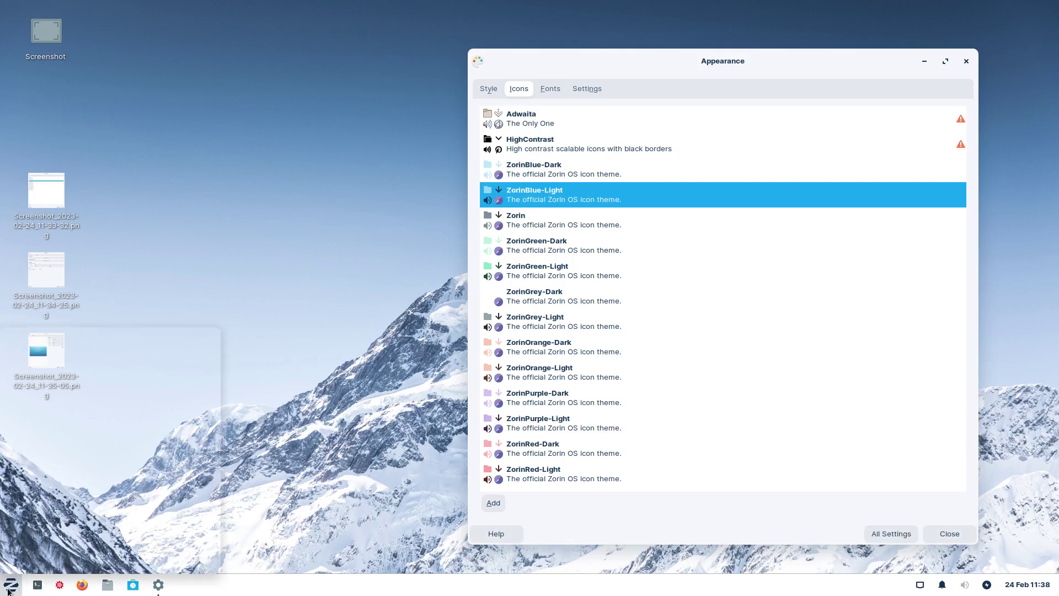
left_click(308, 359)
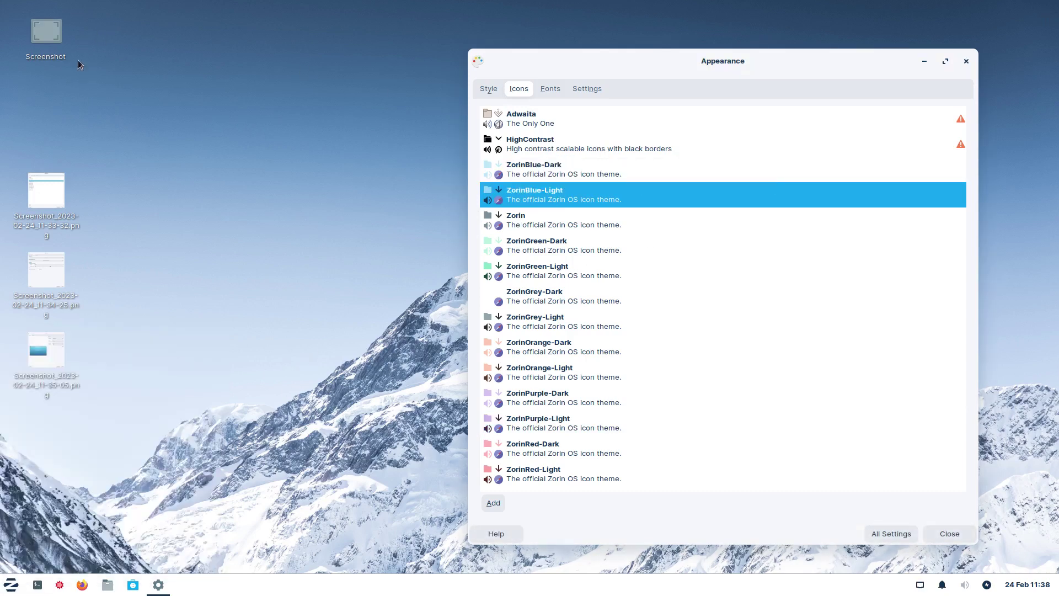
Capture the active Appearance window with its border and save it to the Desktop as Screenshot_2023-02-24_11-38-18.png.
left_click(44, 32)
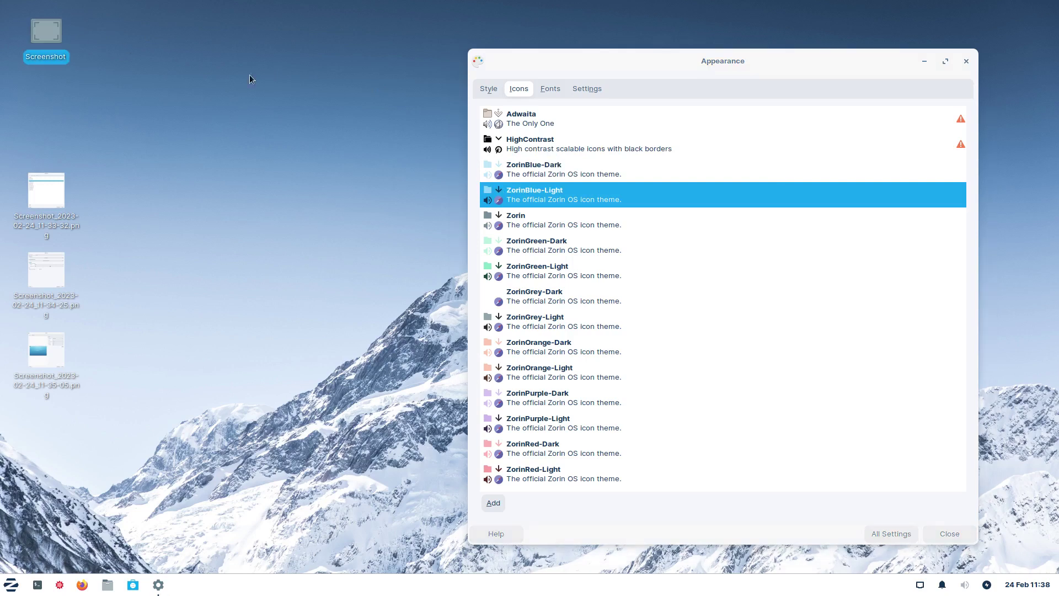
double_click(56, 36)
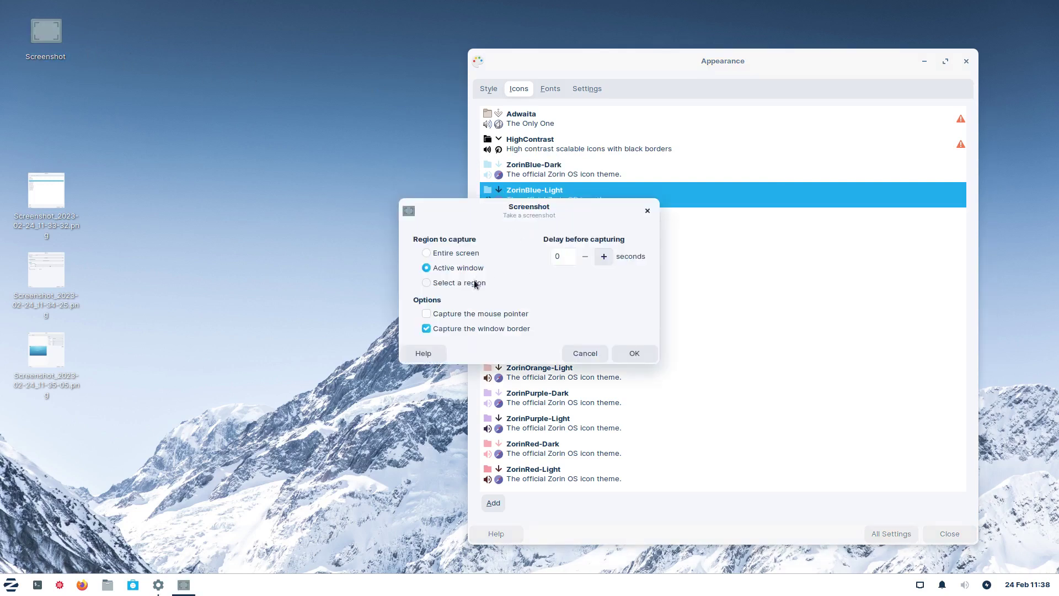
left_click(635, 353)
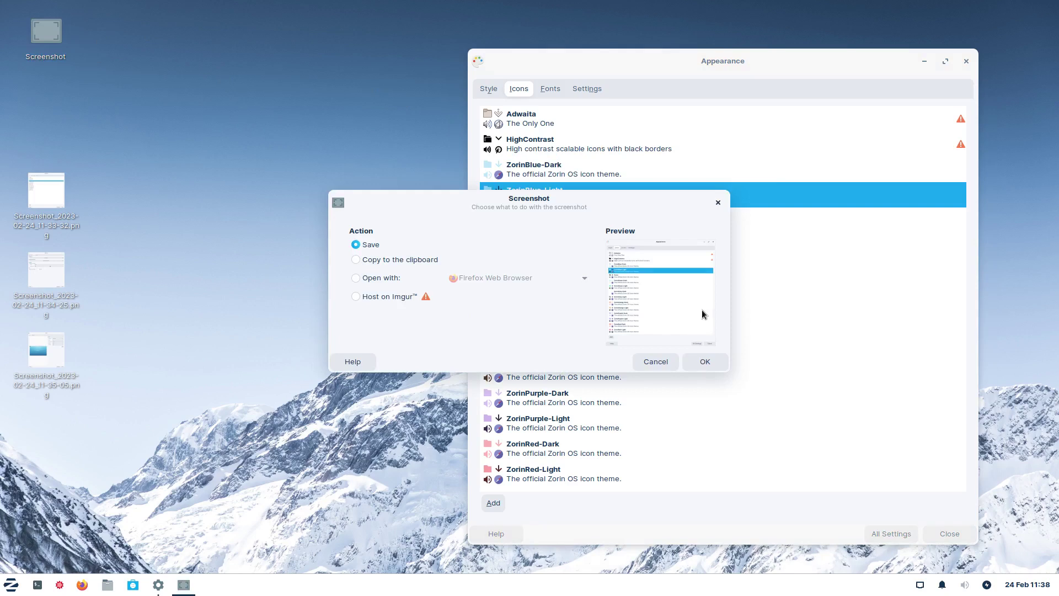
left_click(705, 360)
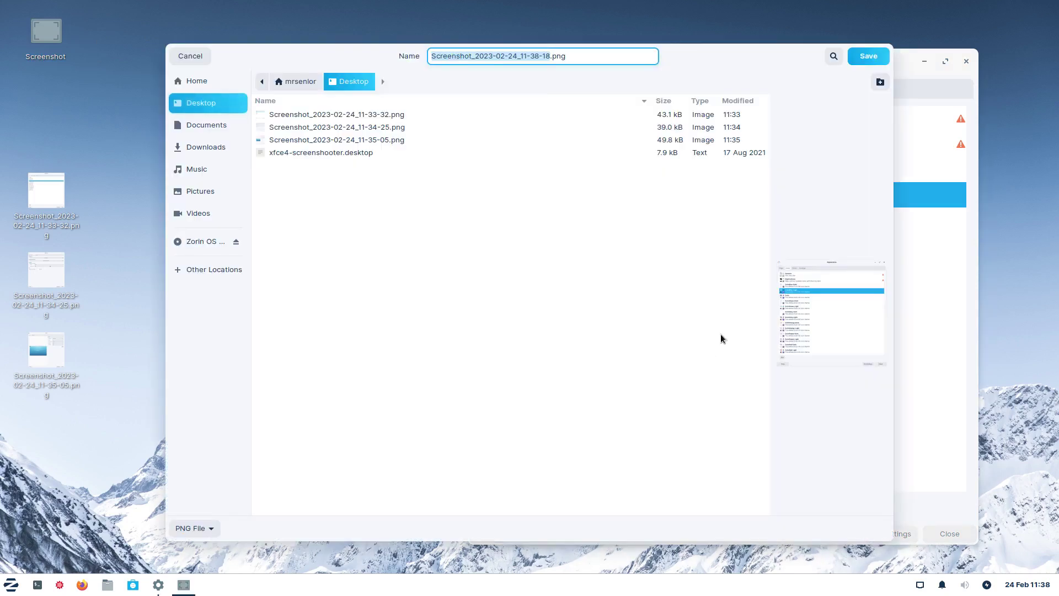
left_click(862, 57)
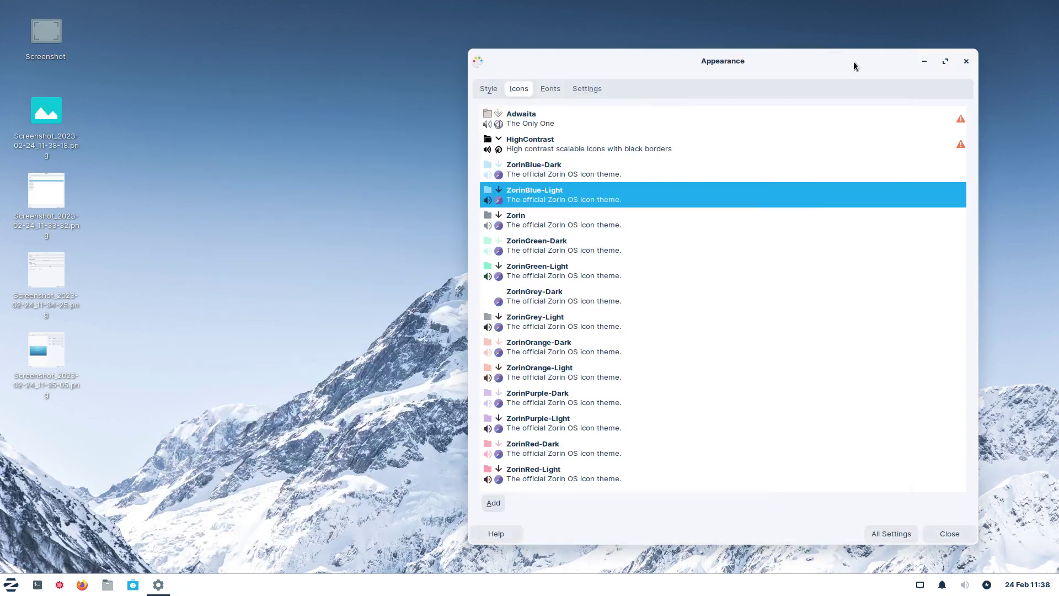
Review the style and icon theme lists in the Appearance settings once more and close the window.
left_click_drag(752, 70, 641, 67)
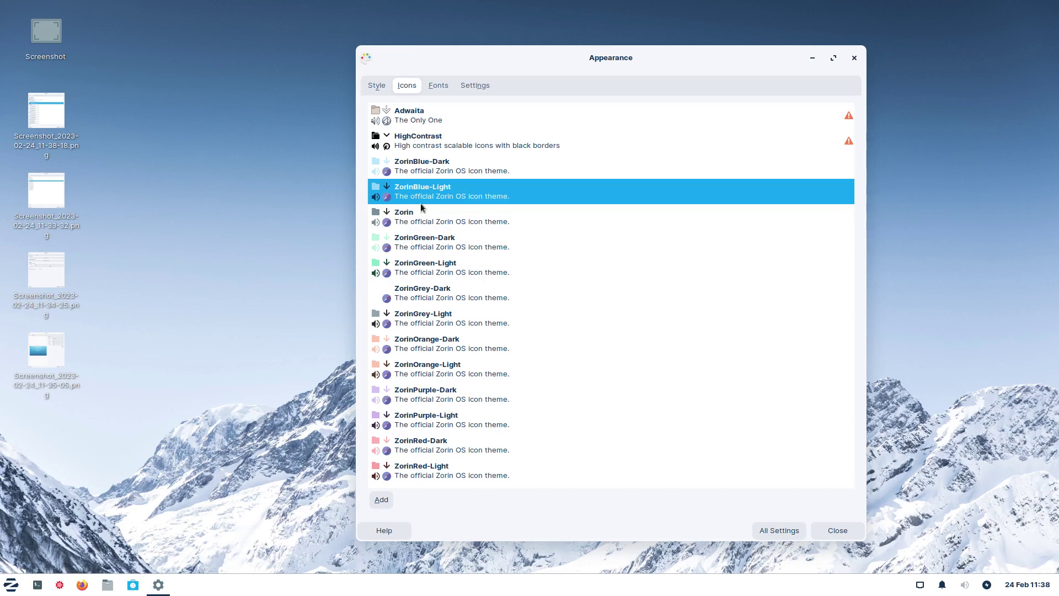
left_click_drag(627, 62, 718, 47)
mouse_move(733, 120)
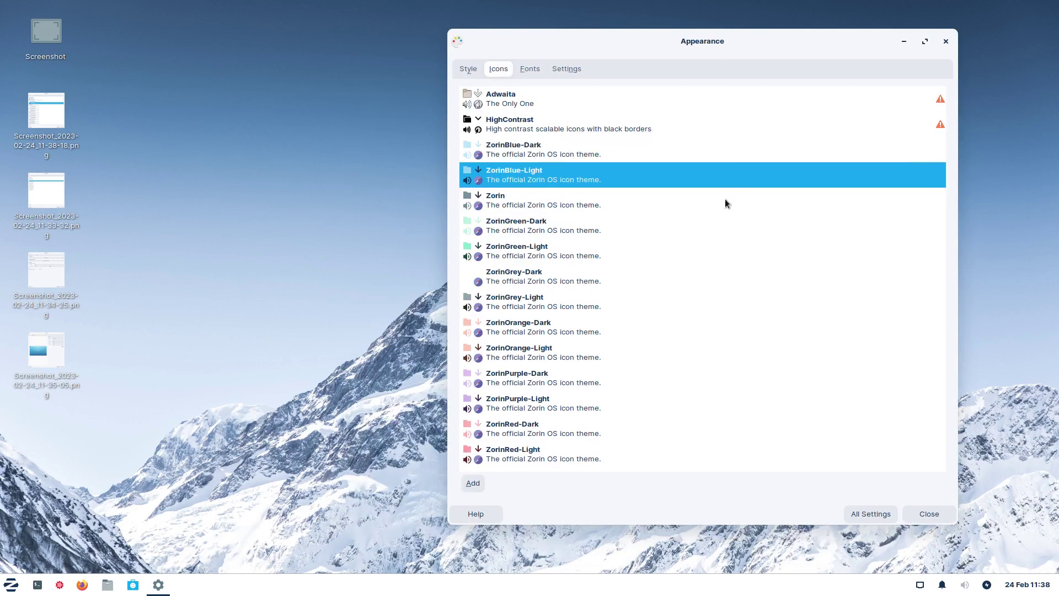
left_click(468, 69)
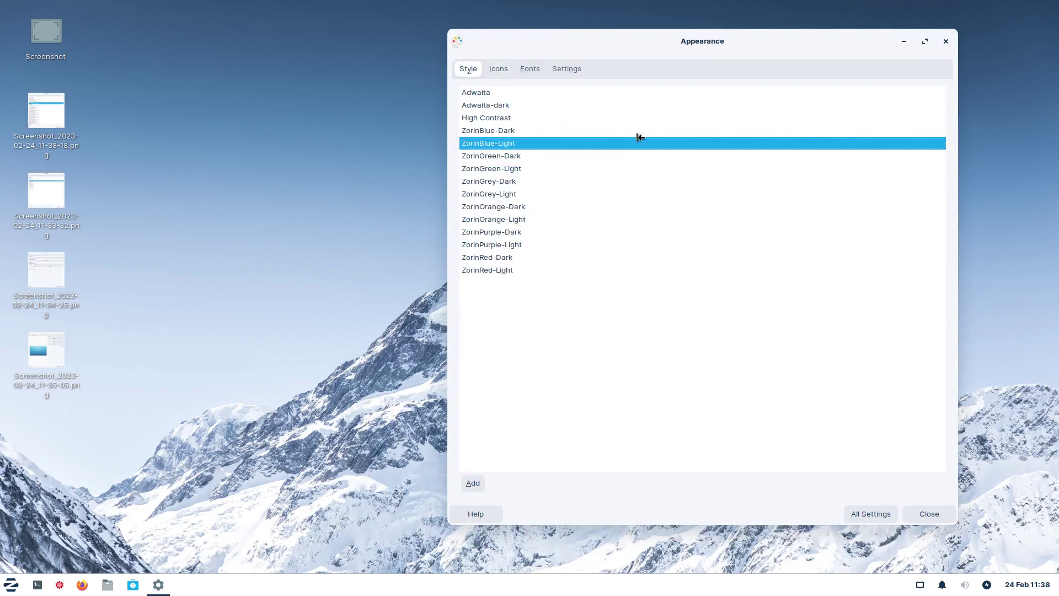
left_click(497, 71)
left_click(469, 70)
left_click(946, 42)
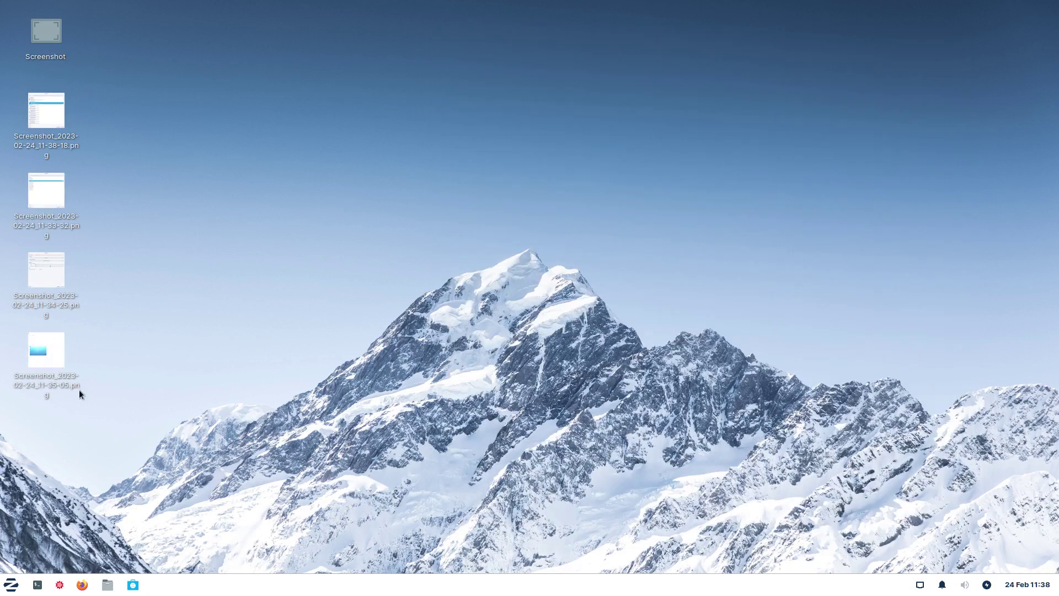
Open the home folder in the Thunar file manager, reposition its window and check the About information.
left_click(108, 589)
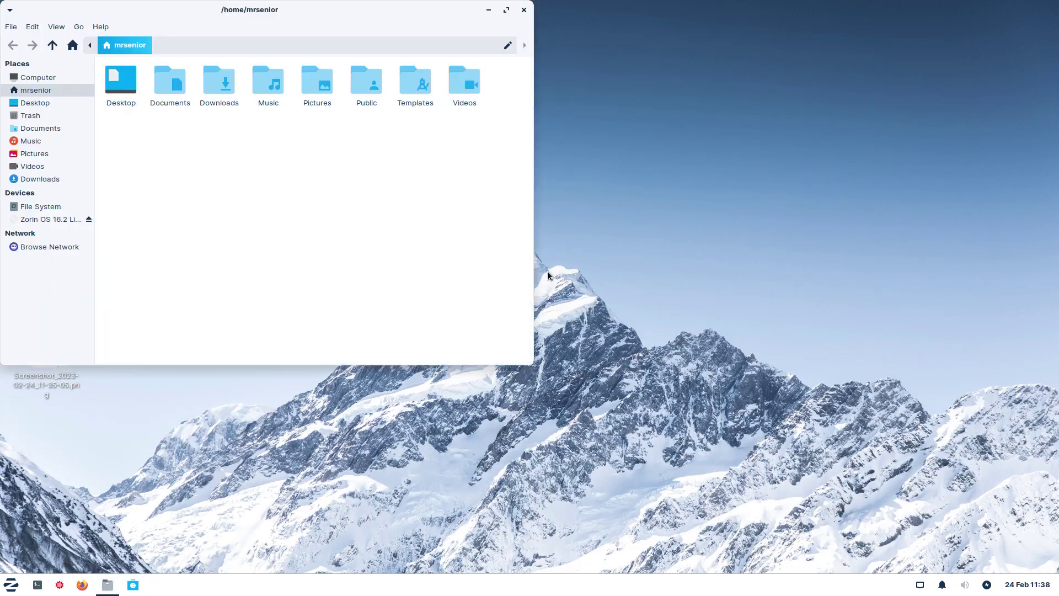
left_click_drag(298, 16, 733, 51)
left_click(499, 54)
left_click(521, 83)
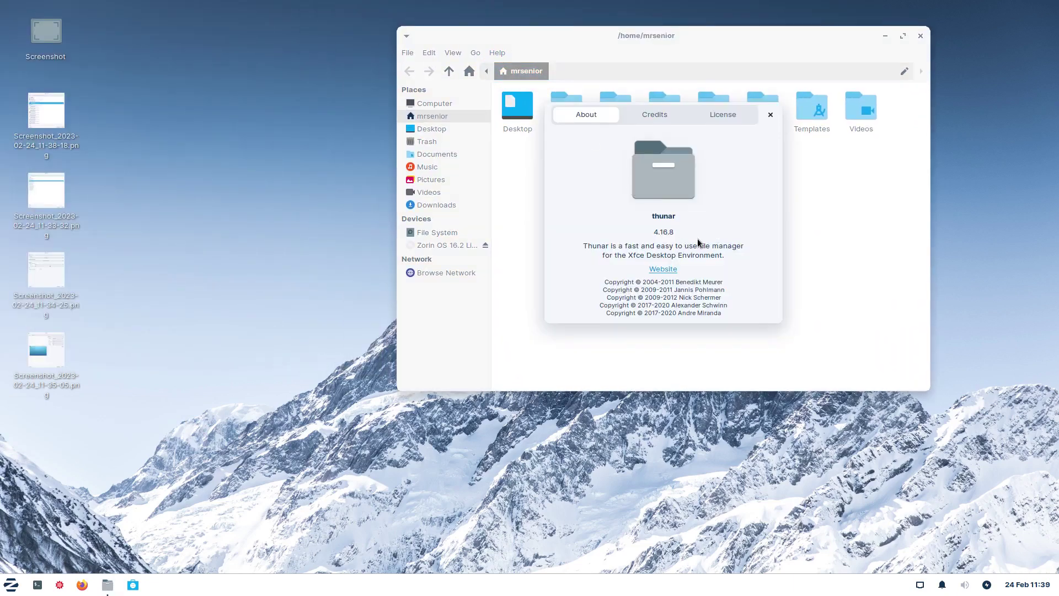
mouse_move(113, 586)
left_click(770, 114)
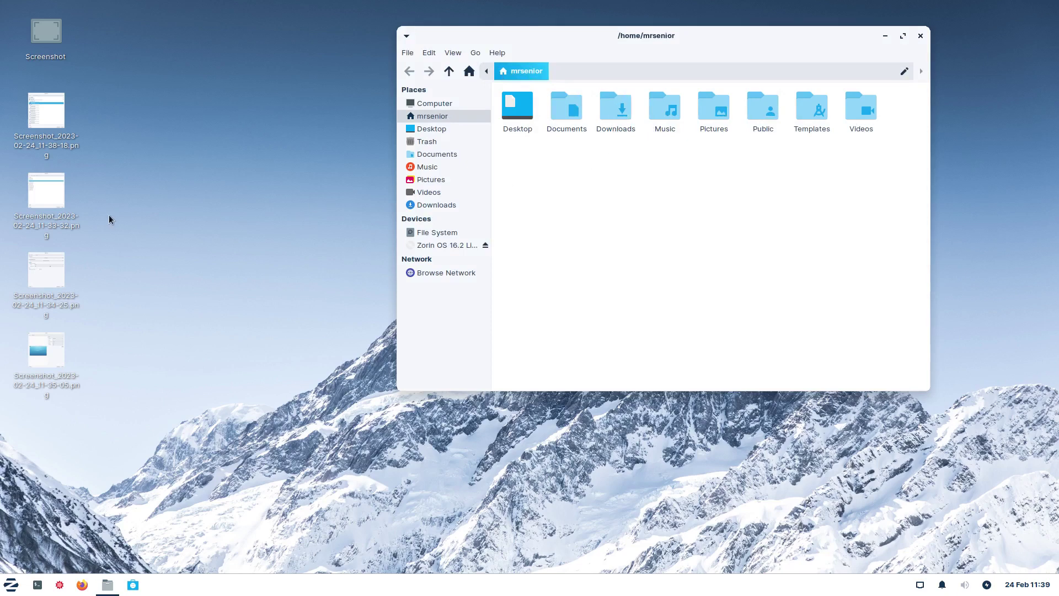
Create a folder named screenshots inside the Documents folder.
right_click(618, 238)
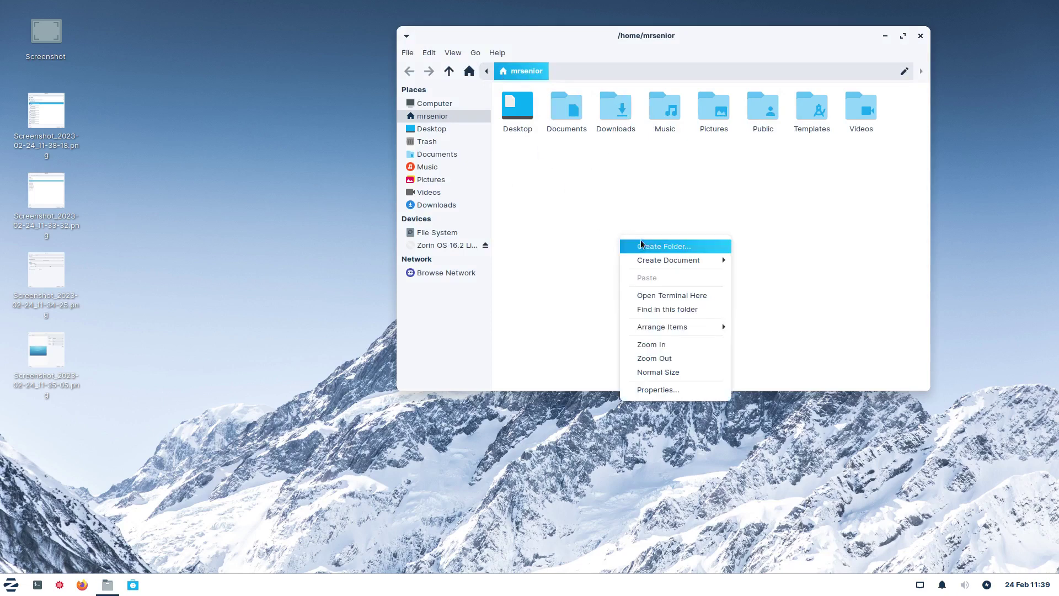
left_click(529, 174)
double_click(567, 112)
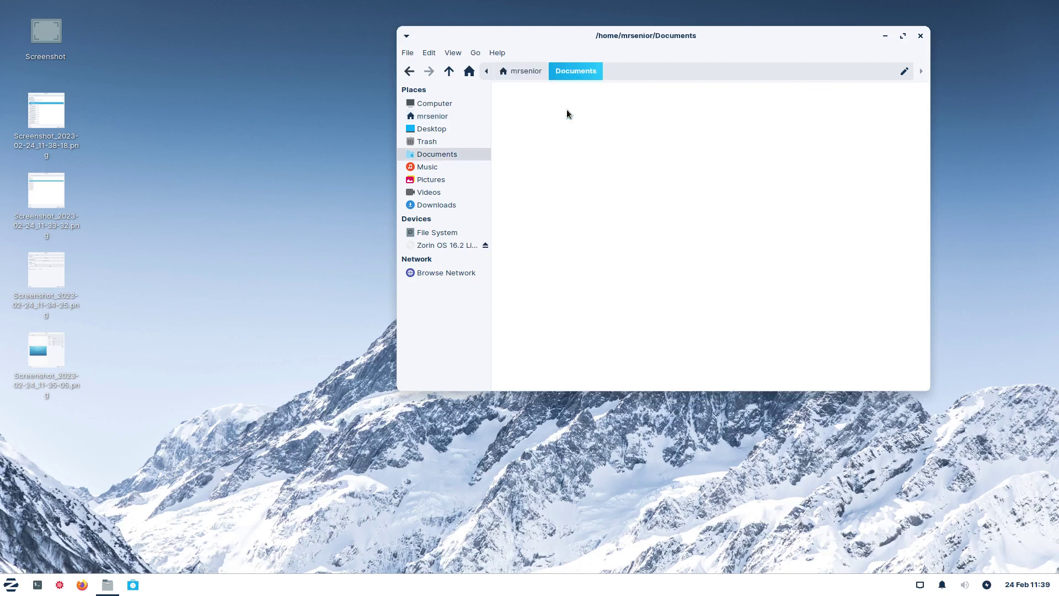
right_click(574, 136)
left_click(594, 145)
type("x")
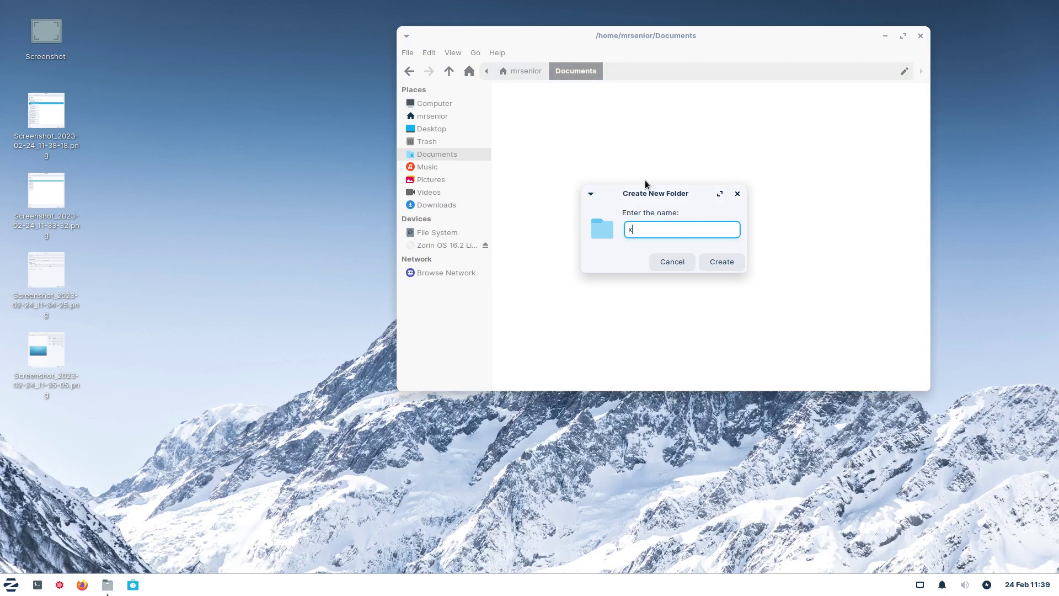
key("BackSpace")
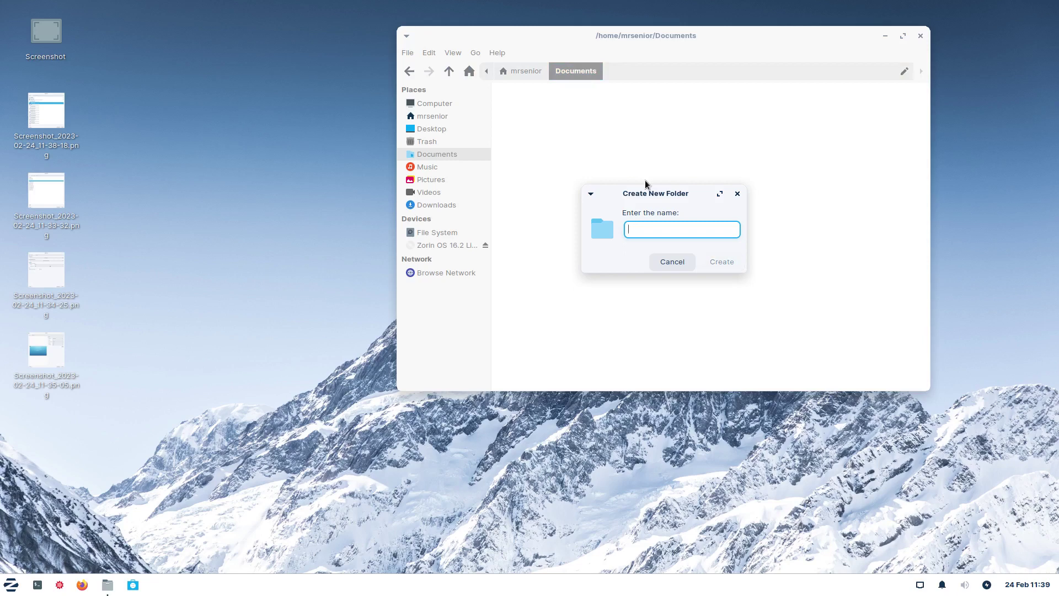
type("sc")
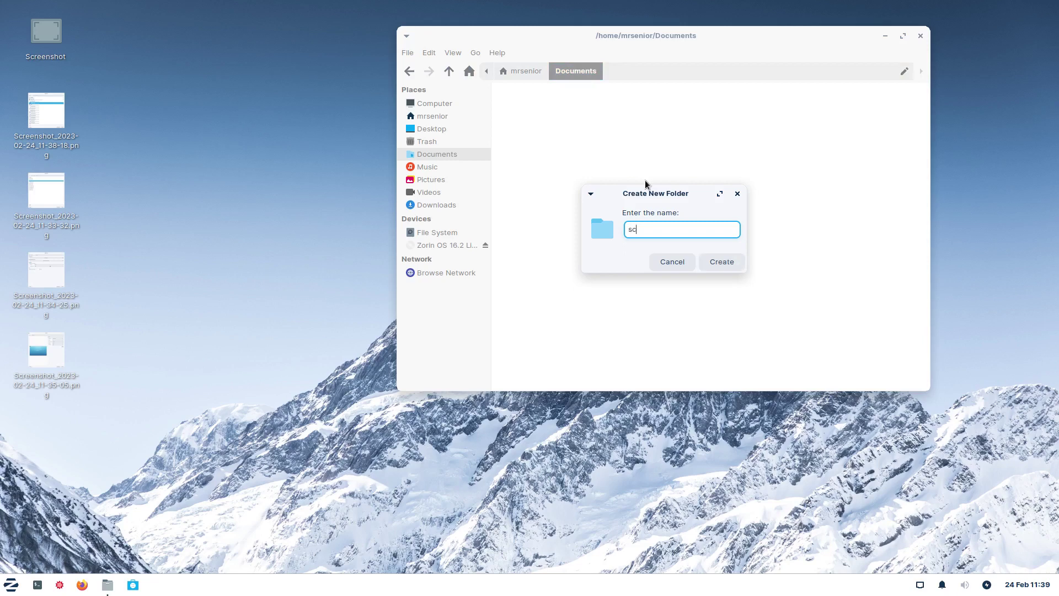
type("reenshots")
key("Return")
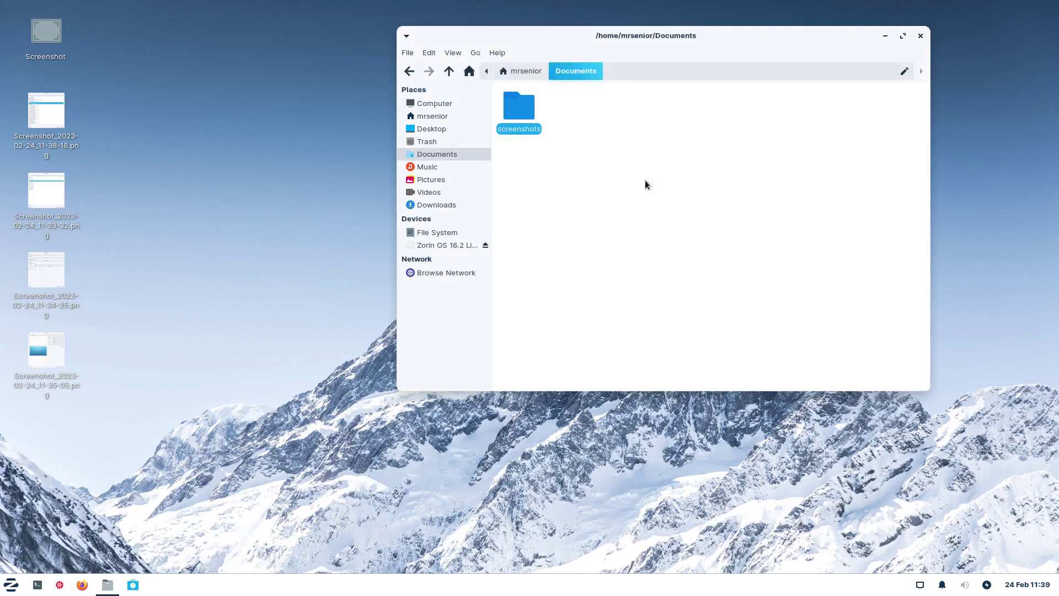
Open the screenshots folder and move Screenshot_2023-02-24_11-38-18.png from the desktop into it.
double_click(515, 106)
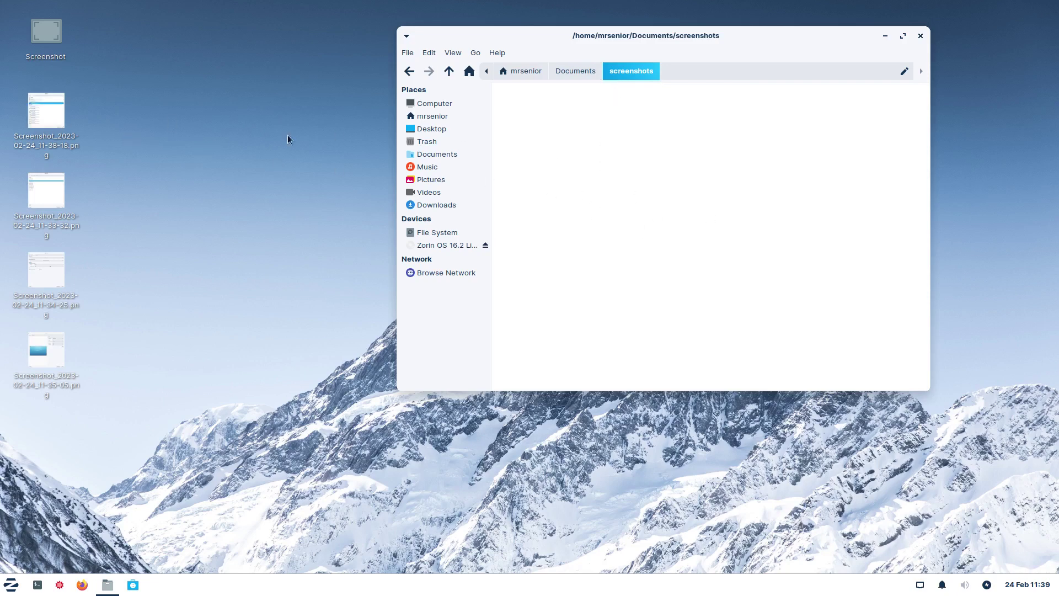
right_click(45, 104)
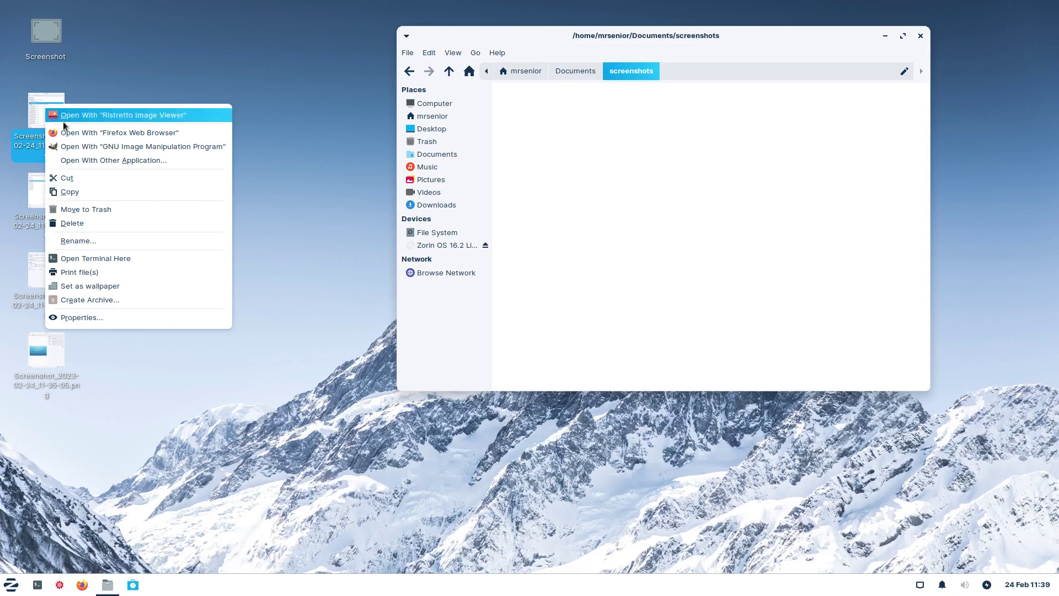
left_click(270, 68)
left_click_drag(49, 110, 579, 131)
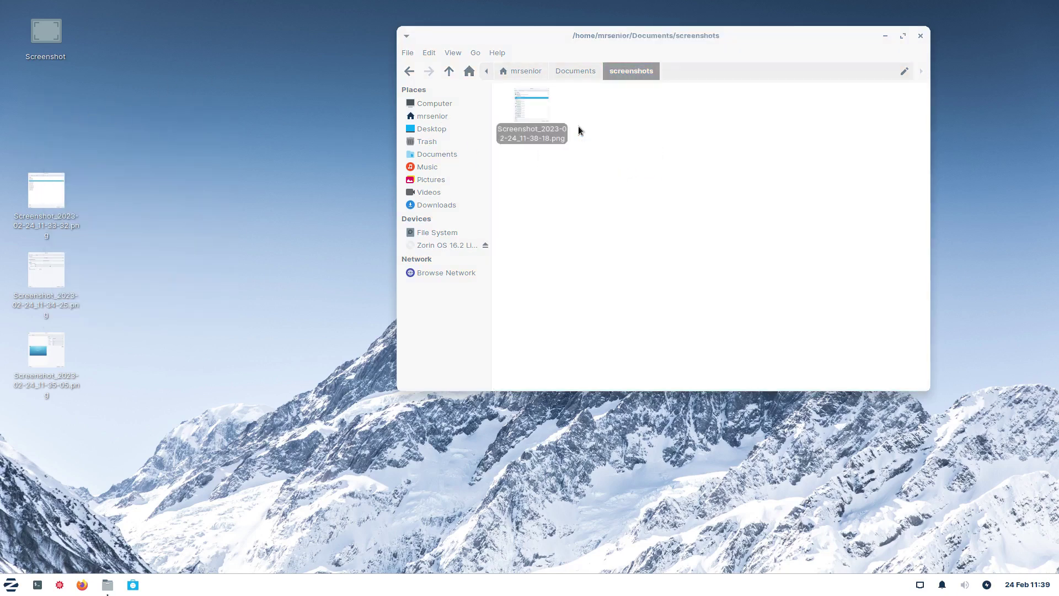
Move the 11-33-32, 11-34-25 and 11-35-05 screenshots together from the desktop into the screenshots folder.
left_click(50, 189)
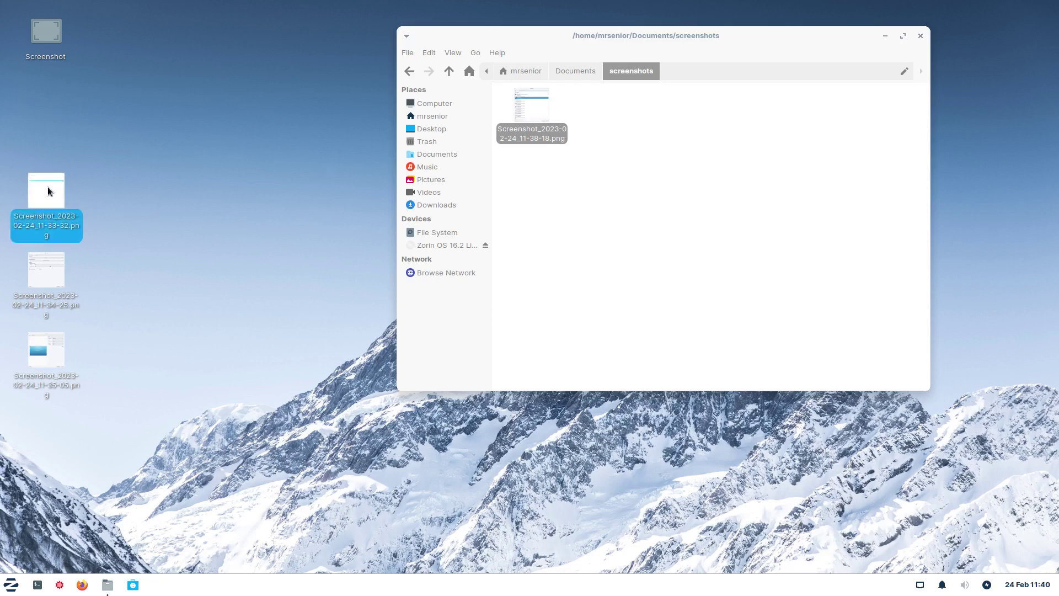
left_click(44, 269, "ctrl")
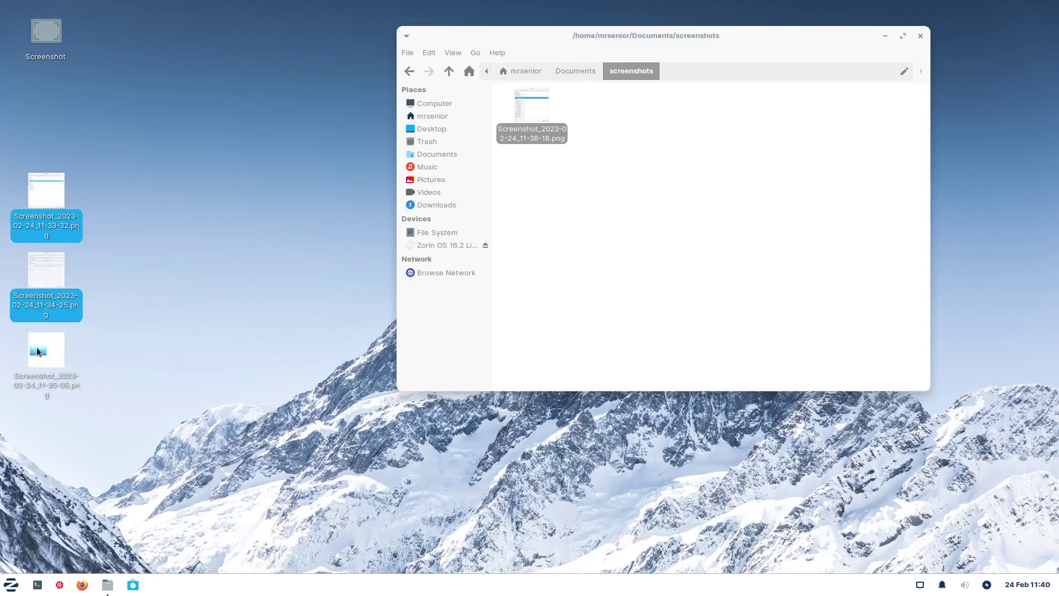
left_click(49, 356, "ctrl")
left_click(179, 271)
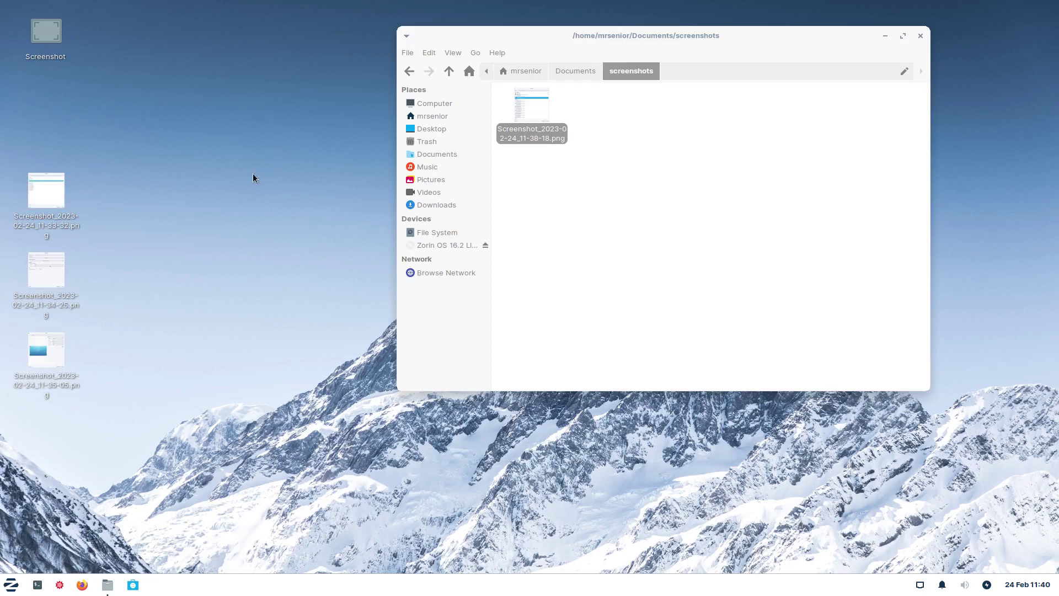
left_click_drag(217, 149, 2, 397)
left_click_drag(43, 276, 703, 221)
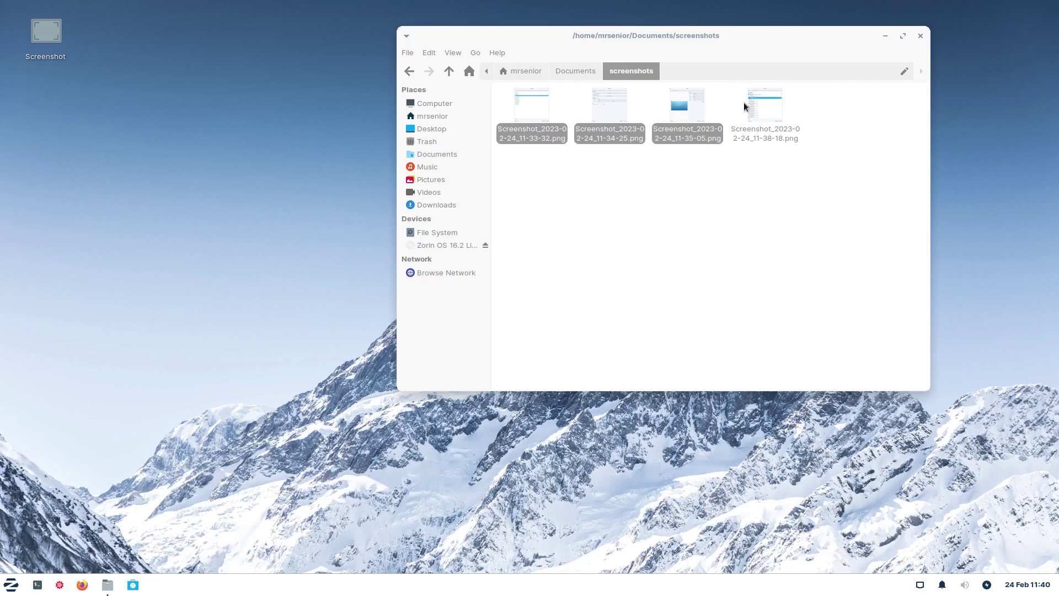
Enlarge the thumbnails in the screenshots folder, look over the view options and clear the file selection.
left_click_drag(715, 48, 598, 47)
scroll(505, 246, "up", 3)
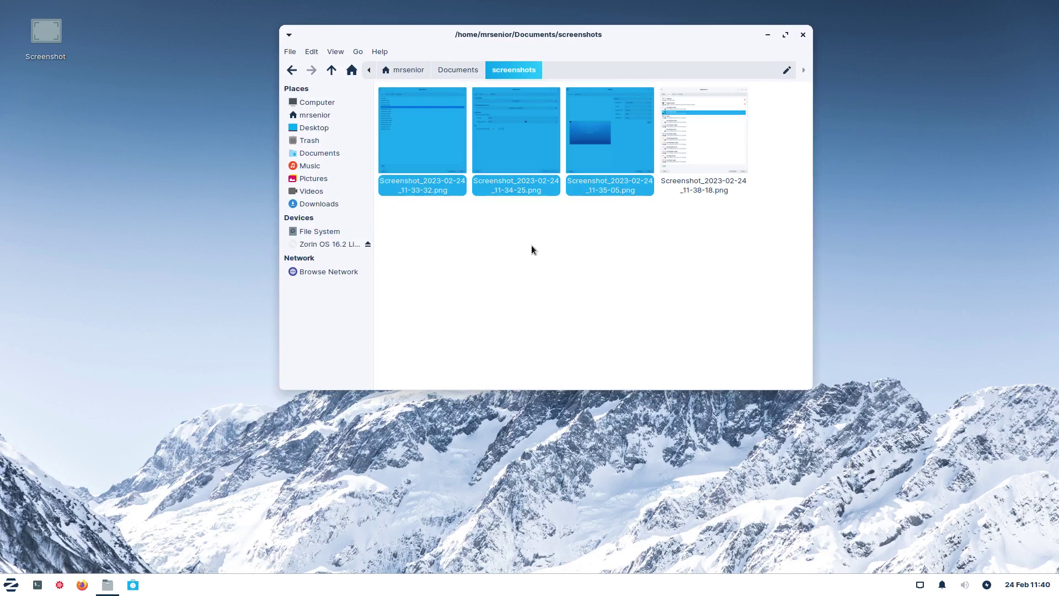
left_click(335, 51)
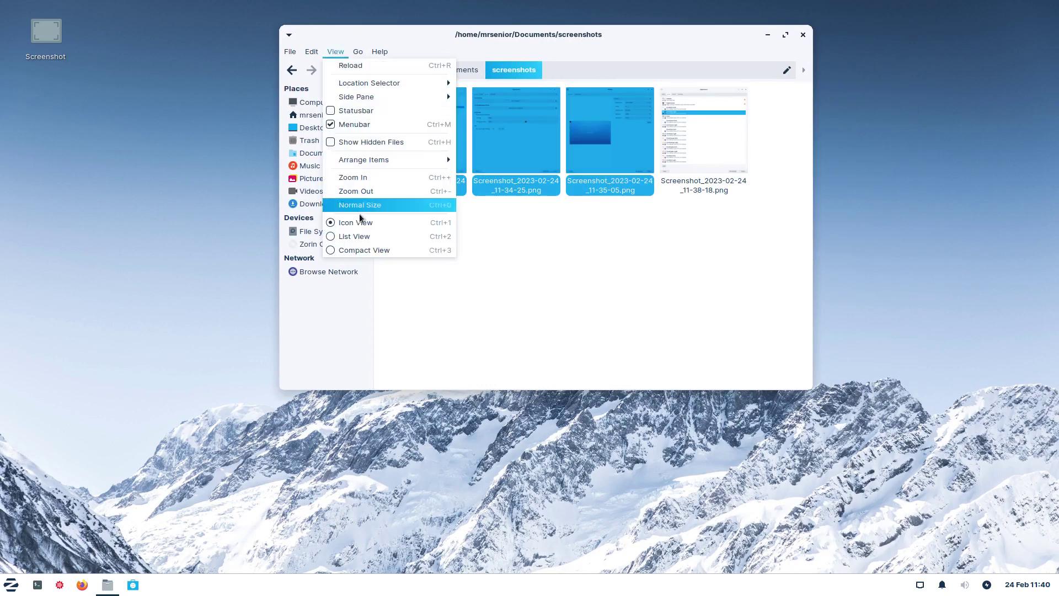
left_click(663, 276)
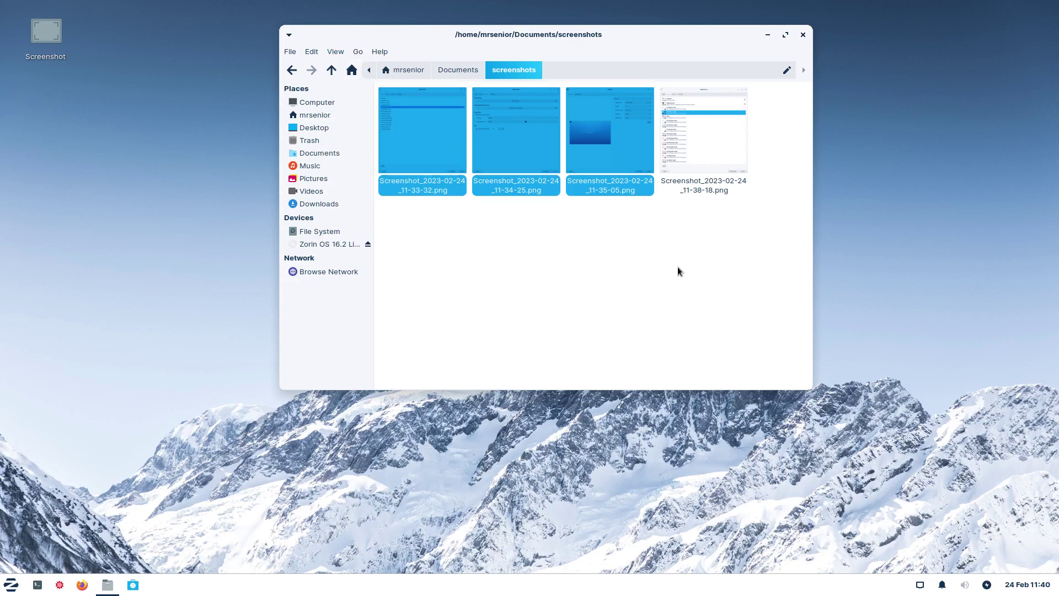
left_click(601, 316)
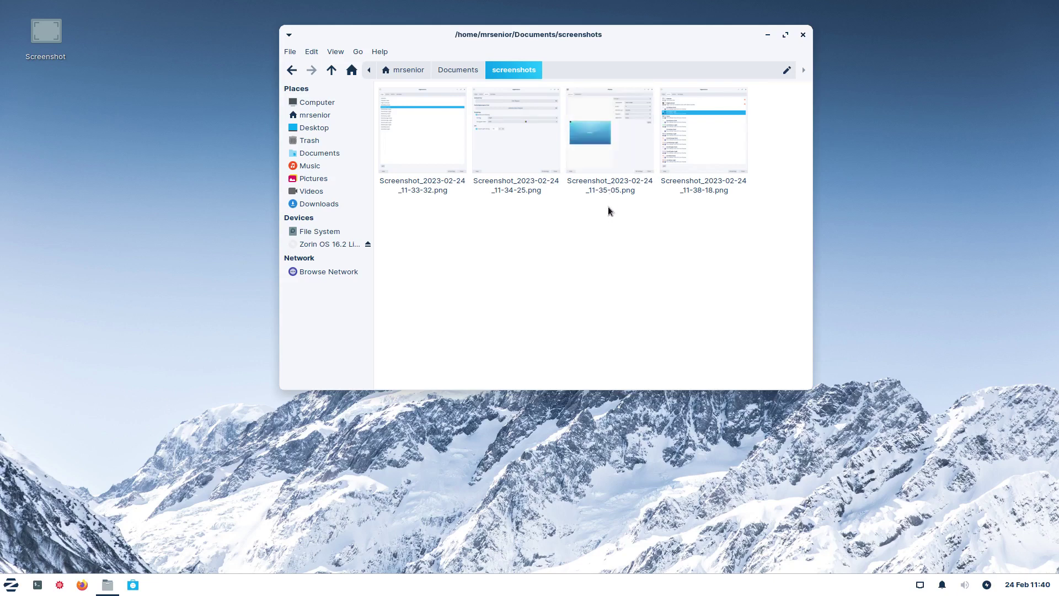
View Screenshot_2023-02-24_11-35-05.png, close it and rename the file as displaysetting 2-24-23.png.
double_click(614, 138)
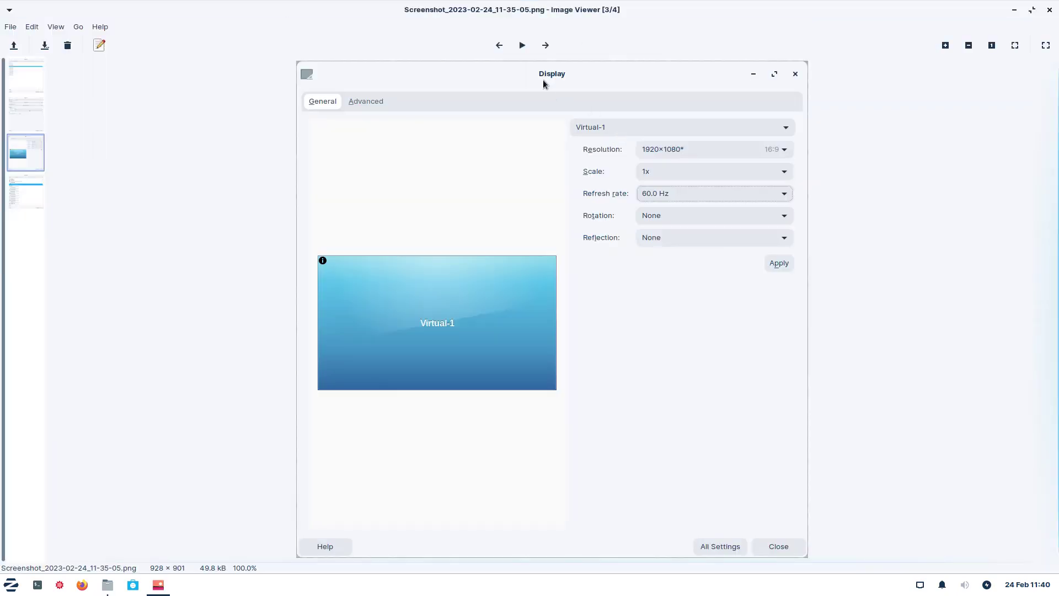
left_click(1049, 9)
right_click(610, 144)
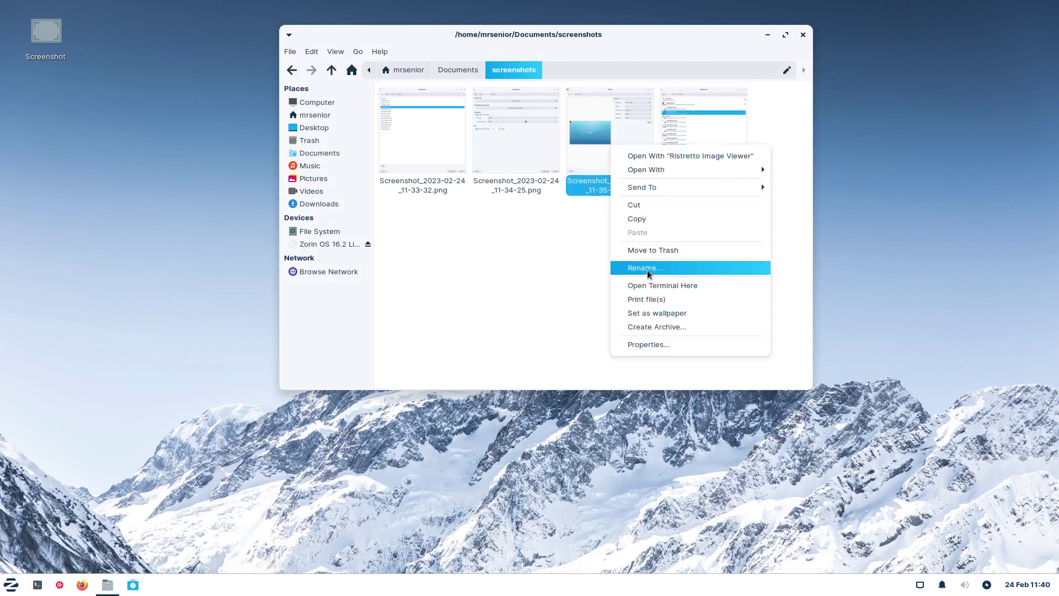
left_click(647, 269)
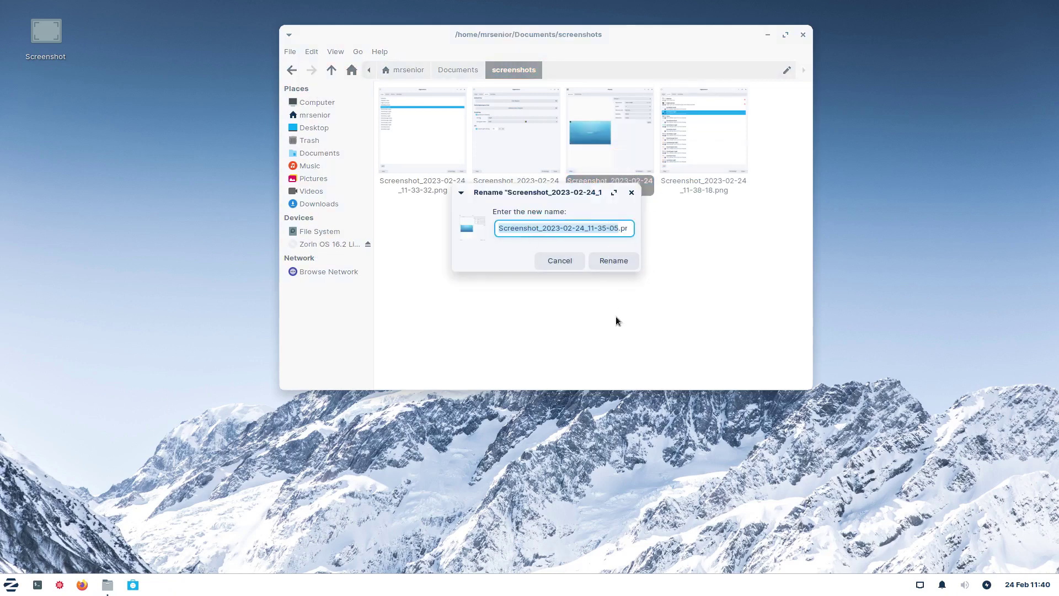
type("displ")
type("ayset")
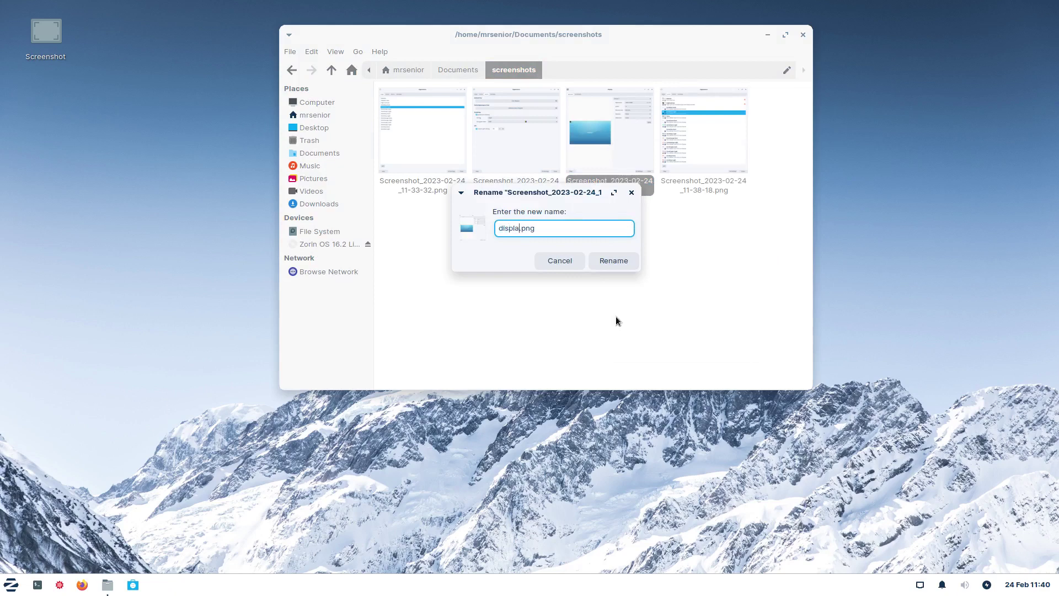
type("ting")
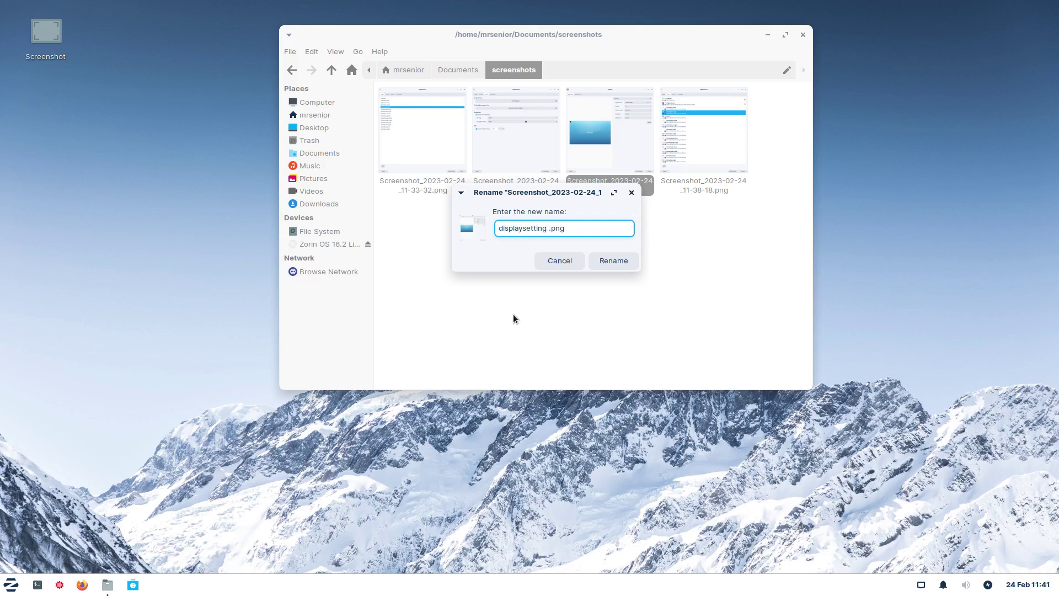
type("2-24-23")
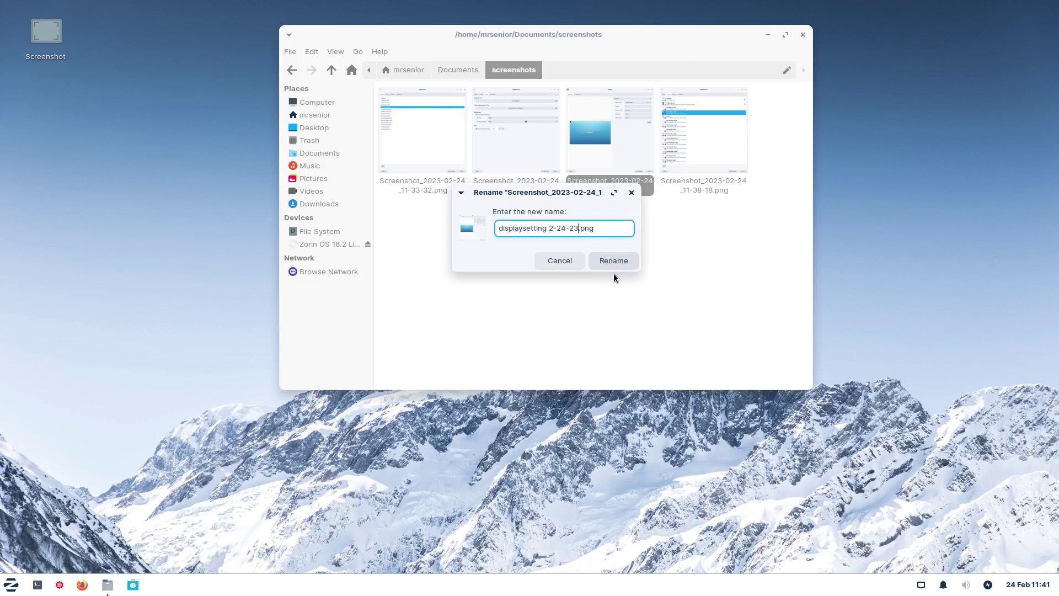
left_click(601, 260)
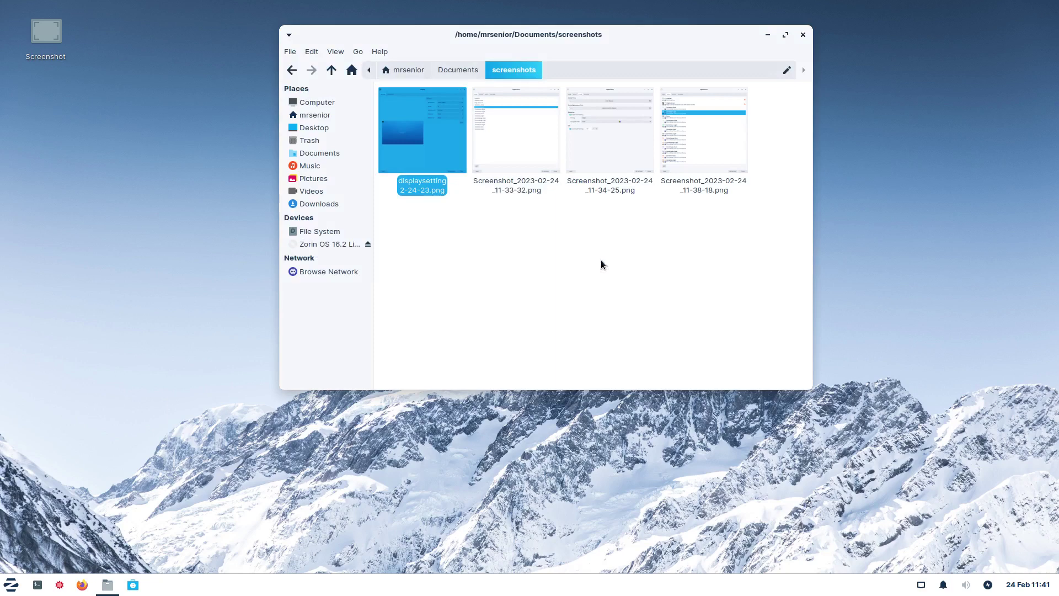
View the 11-38-18, 11-34-25 and 11-33-32 screenshots one after another, closing each image after checking its content.
double_click(696, 137)
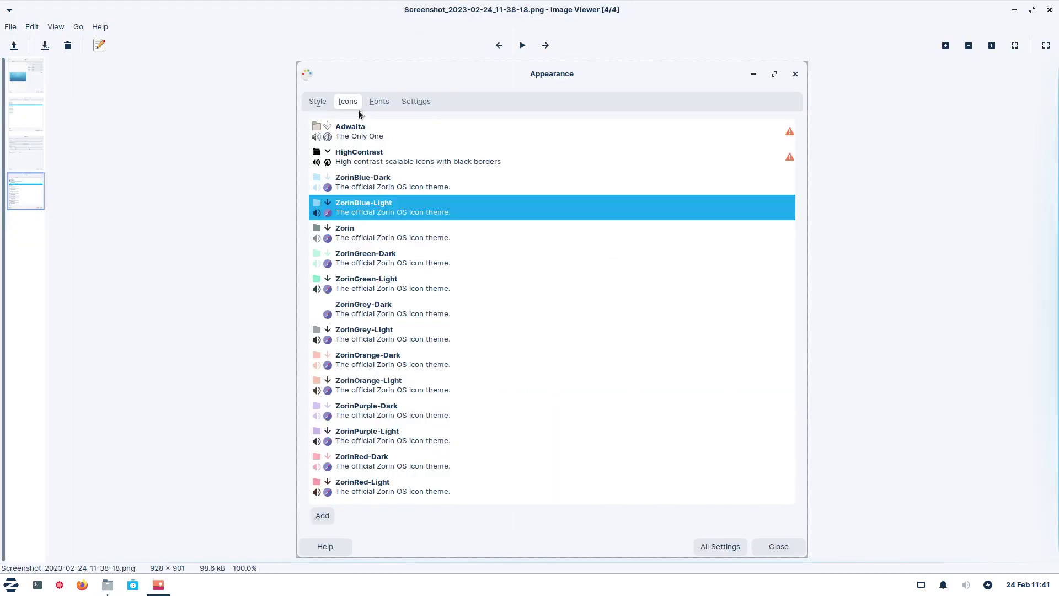
left_click(1050, 10)
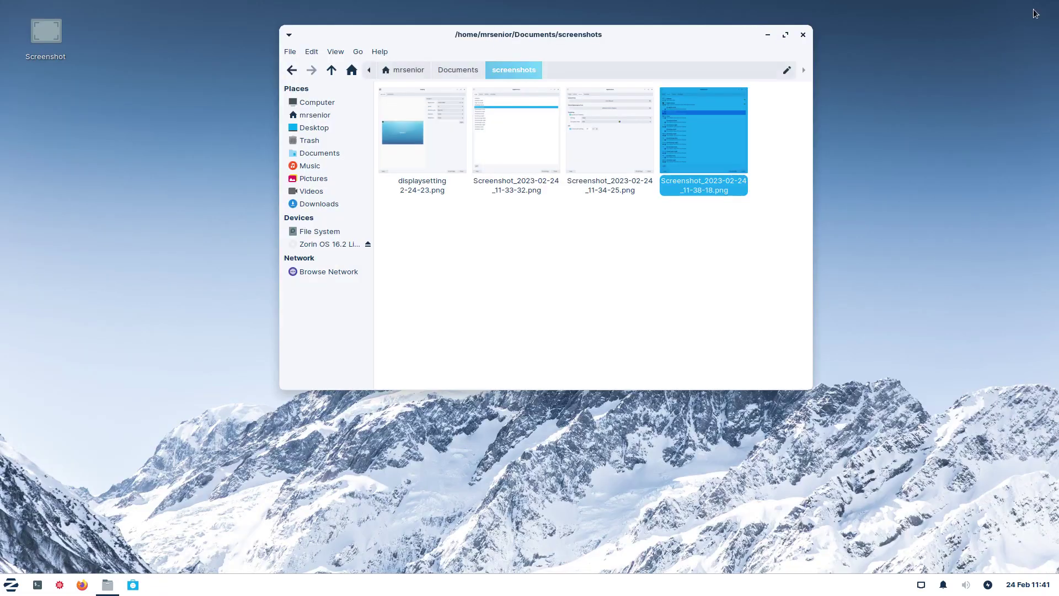
double_click(609, 112)
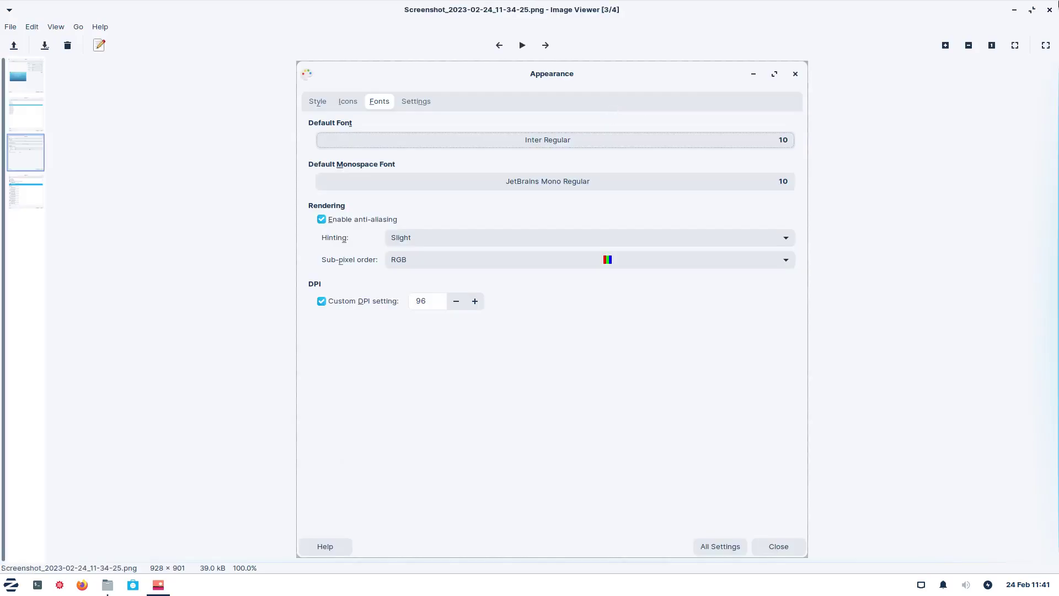
left_click(1050, 9)
double_click(531, 135)
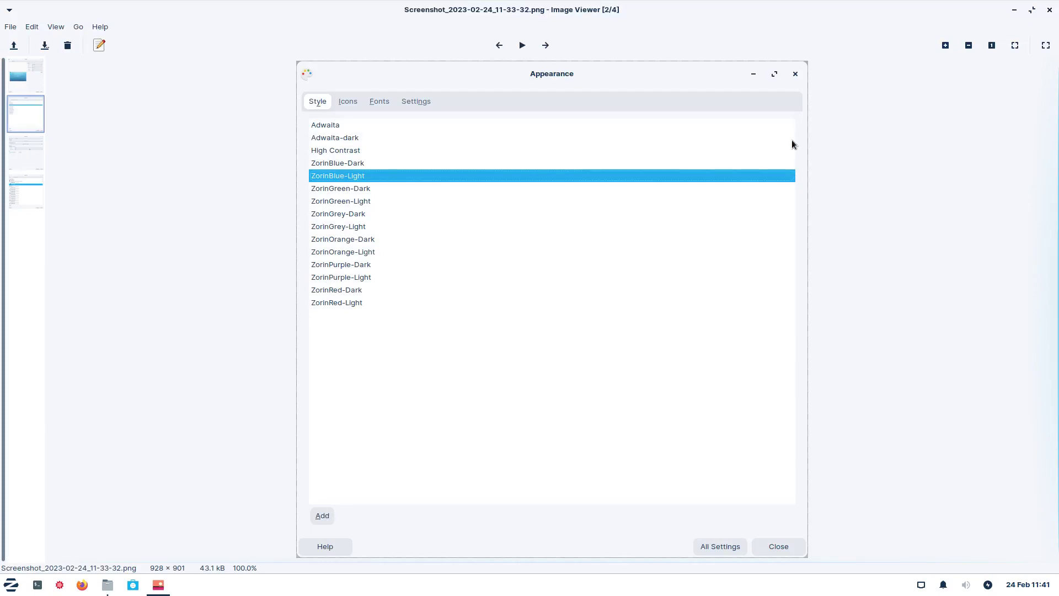
left_click(1050, 9)
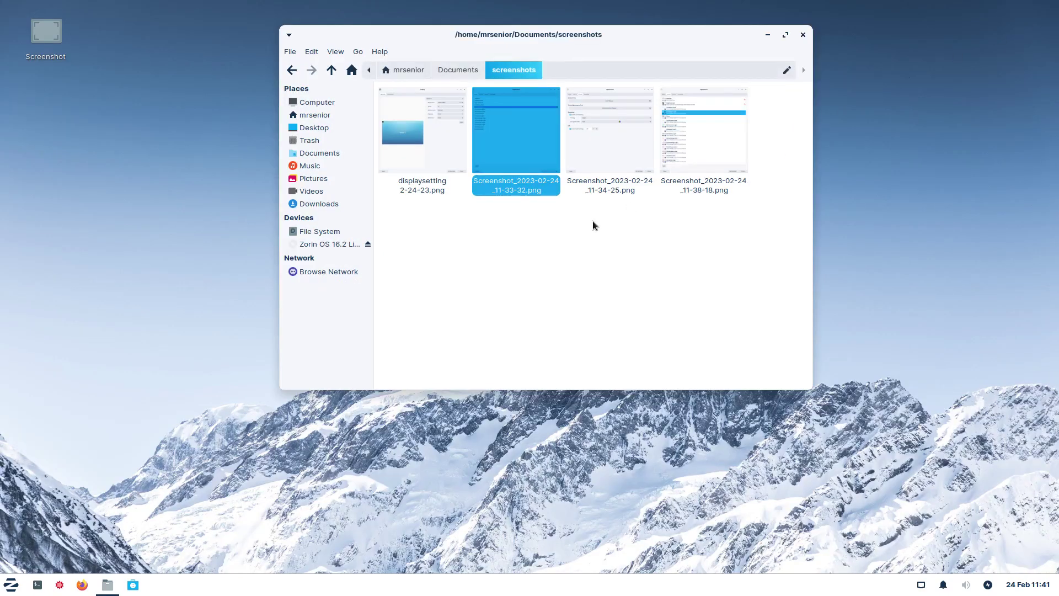
Rename Screenshot_2023-02-24_11-33-32.png as Style part 1 -2-24-23.png and open the image to check it.
right_click(519, 184)
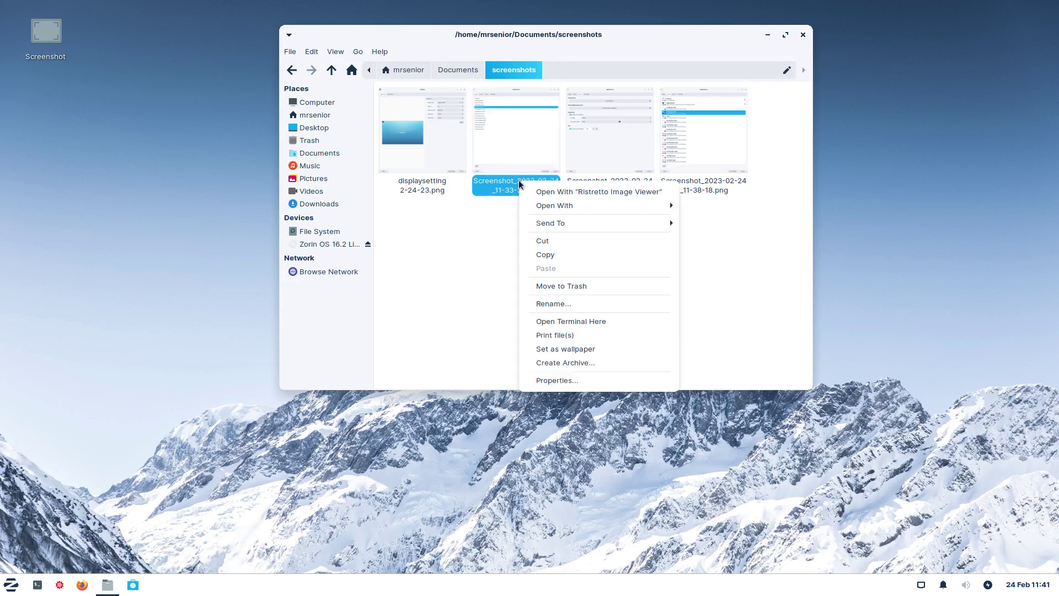
left_click(581, 304)
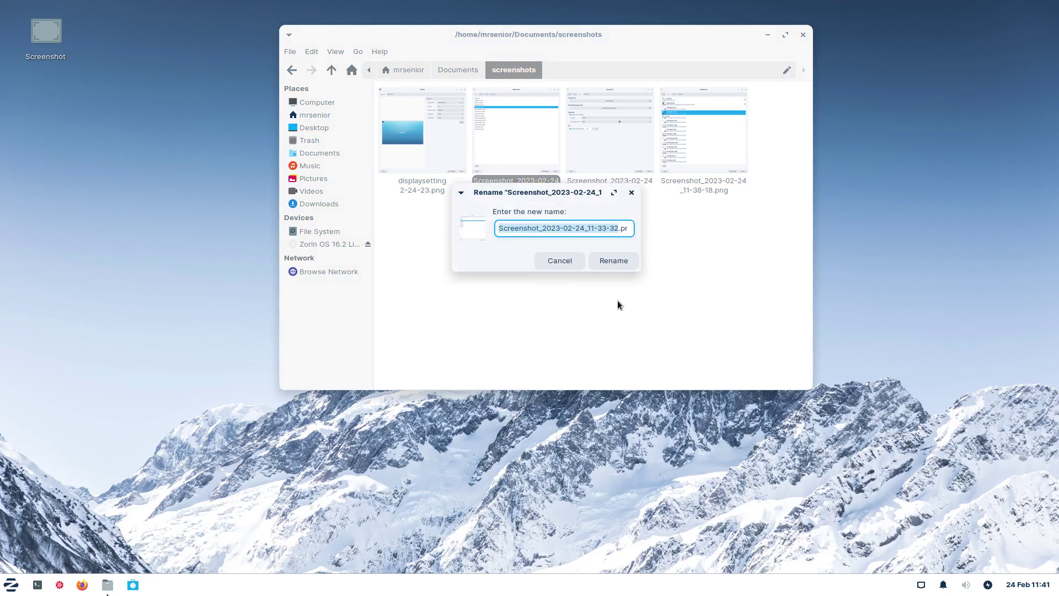
type("Syle part 1 2-24-23.png")
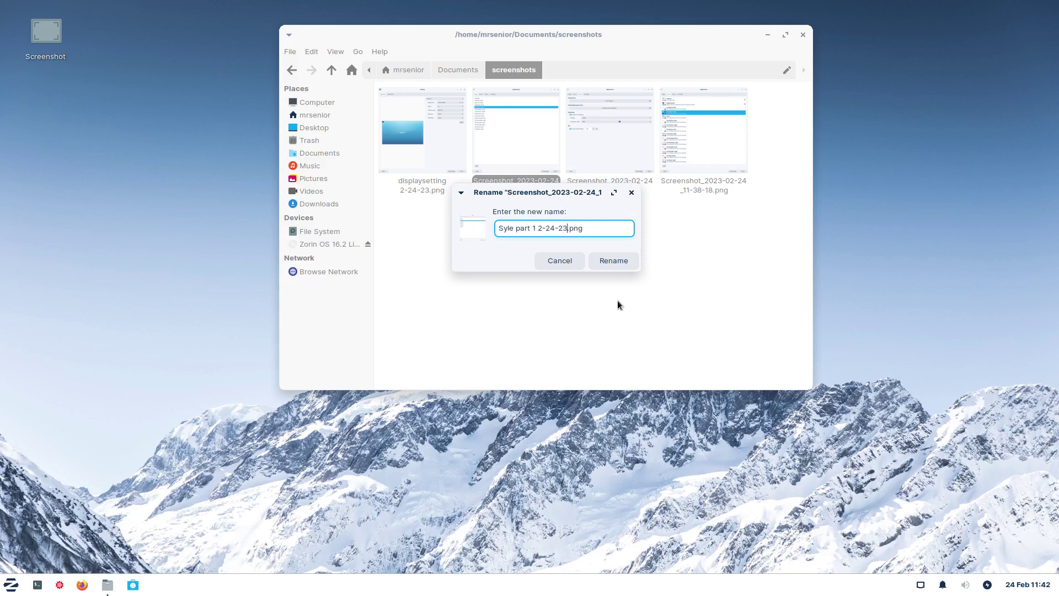
left_click(536, 228)
type("-")
left_click(504, 228)
type("t")
left_click(617, 261)
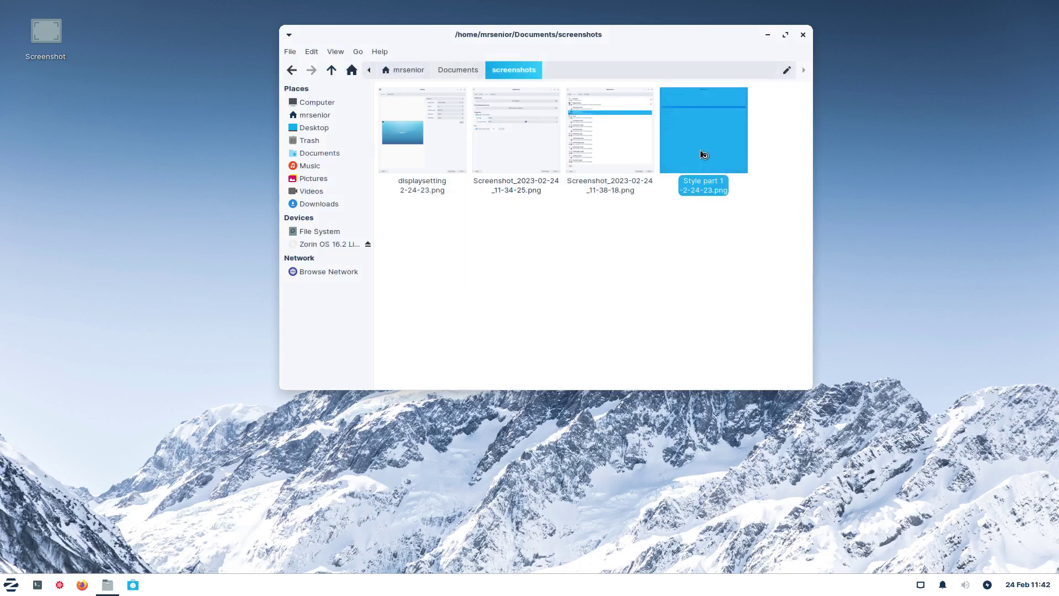
double_click(704, 154)
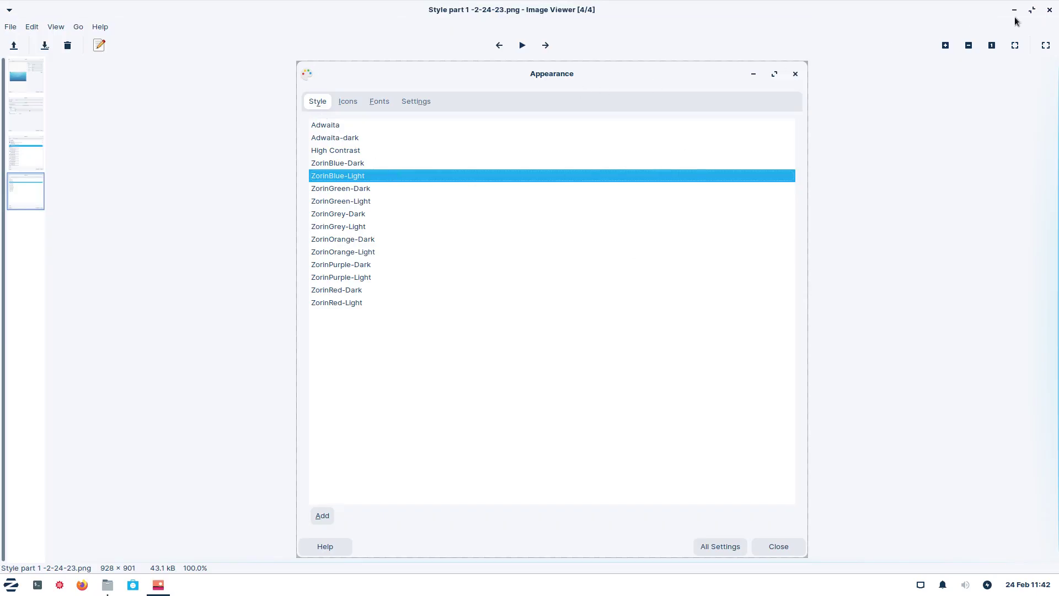
left_click(1050, 10)
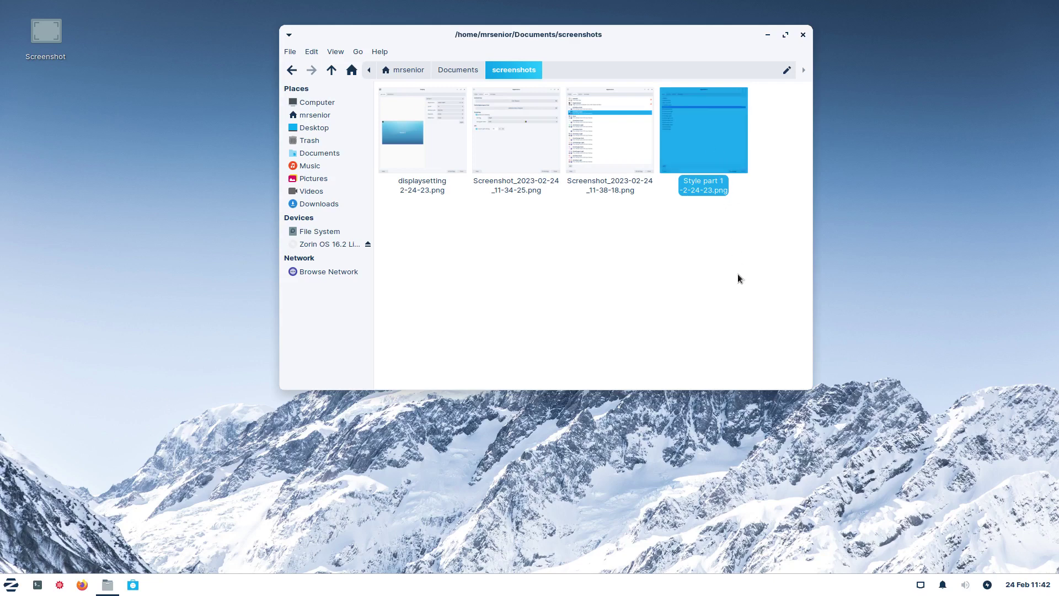
Copy the name text of Style part 1 -2-24-23.png and leave the file's name as it is.
right_click(704, 142)
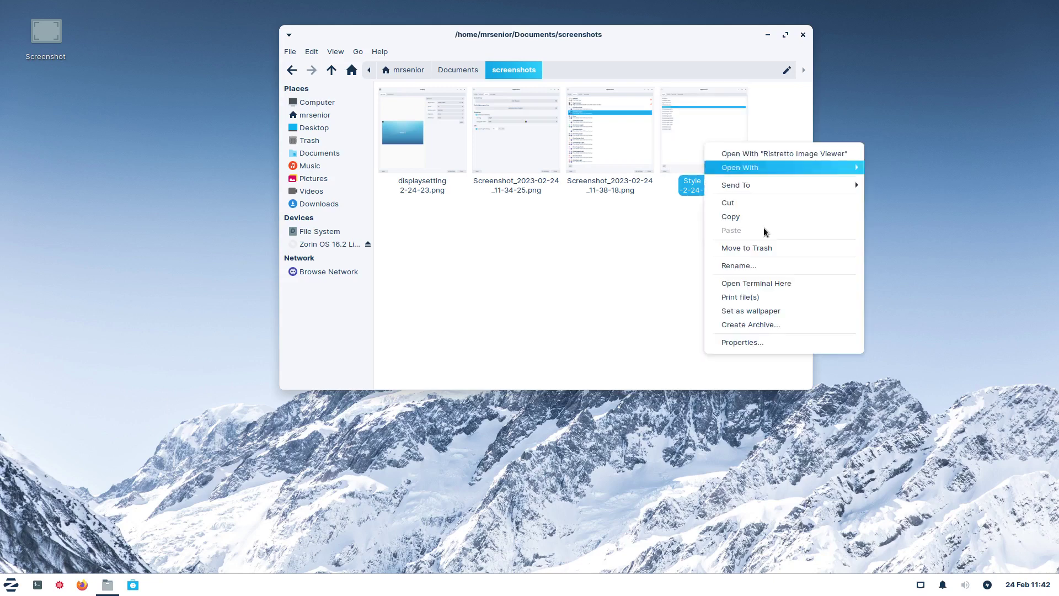
left_click(761, 266)
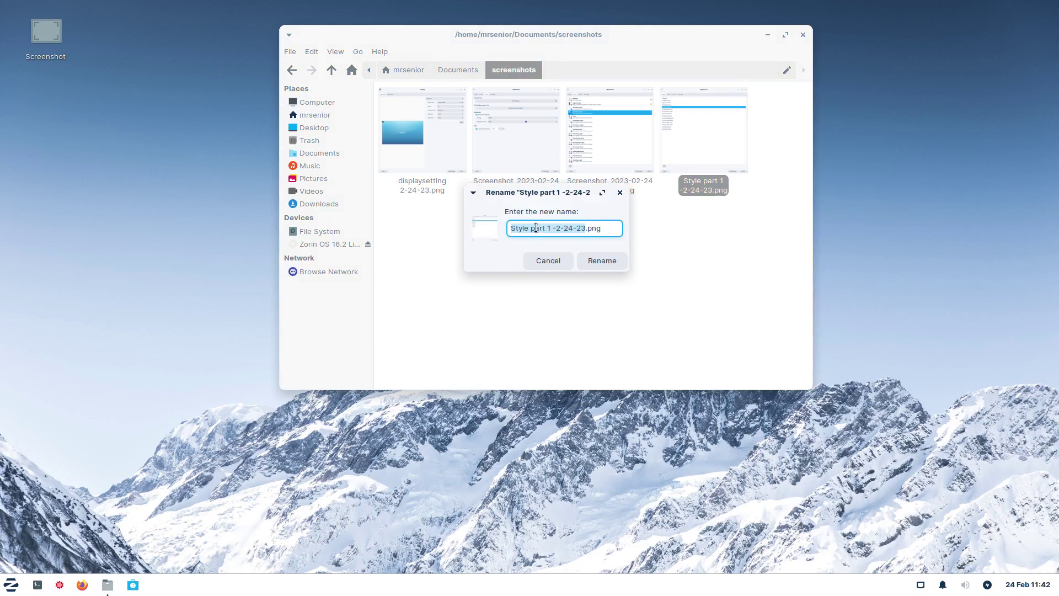
right_click(536, 228)
left_click(570, 252)
left_click(620, 192)
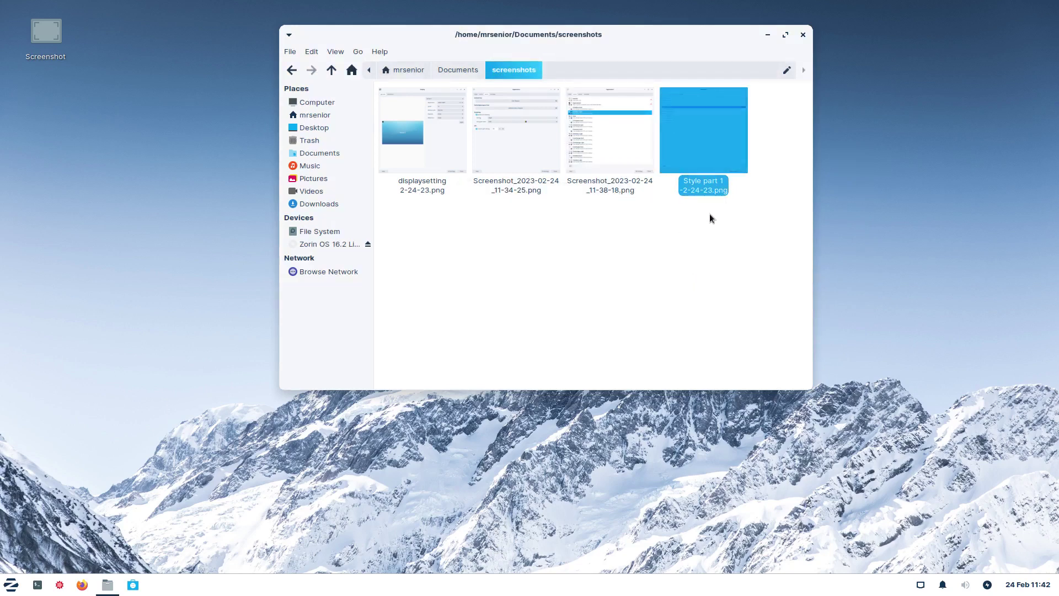
Rename Screenshot_2023-02-24_11-38-18.png as Style part 2 -2-24-23.png, reusing the copied name with the part number set to 2.
left_click(605, 190)
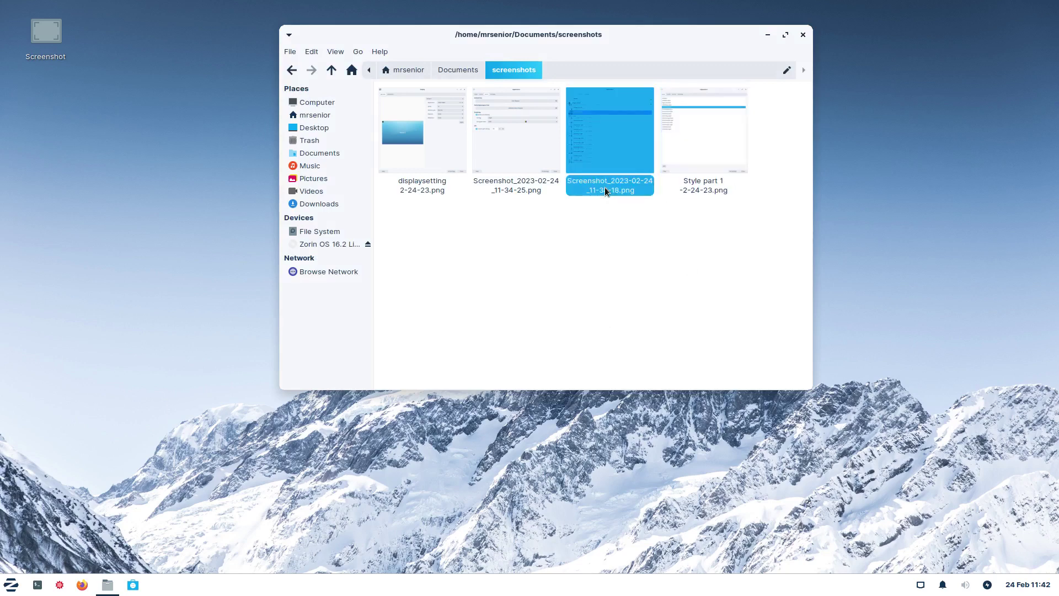
right_click(605, 187)
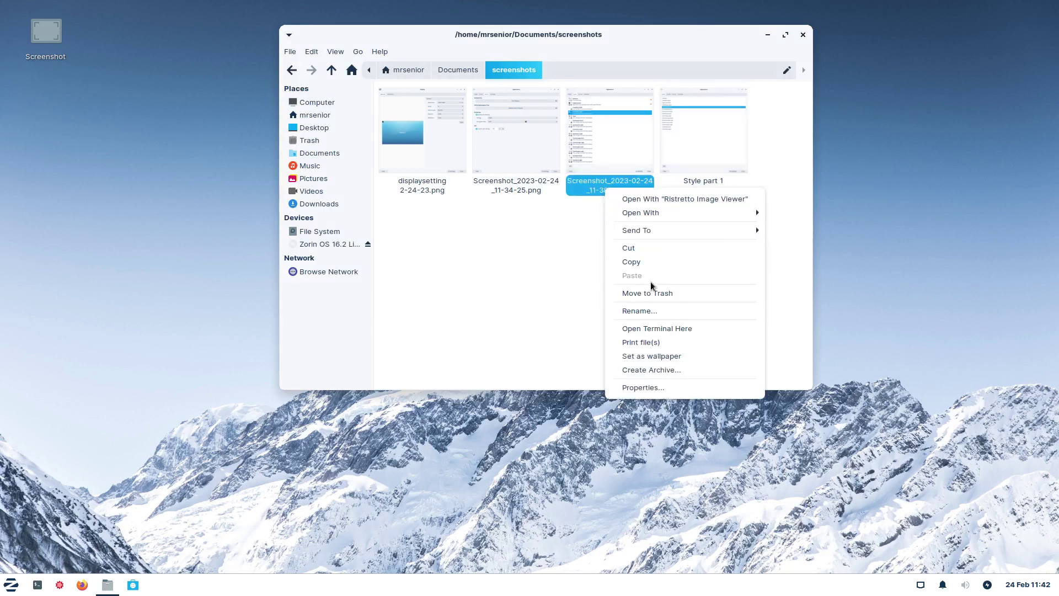
left_click(643, 311)
right_click(546, 231)
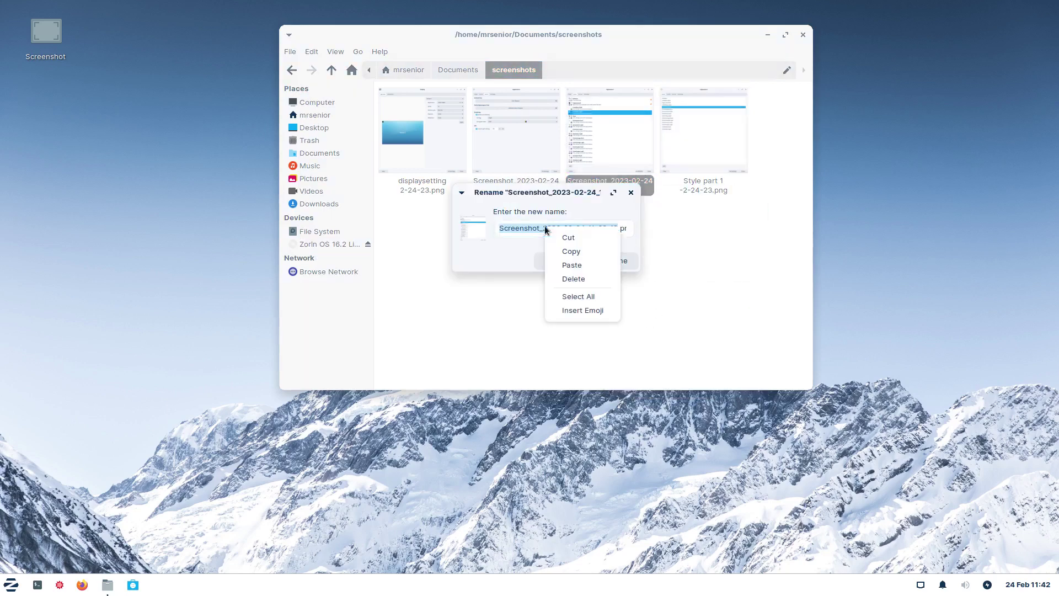
left_click(583, 267)
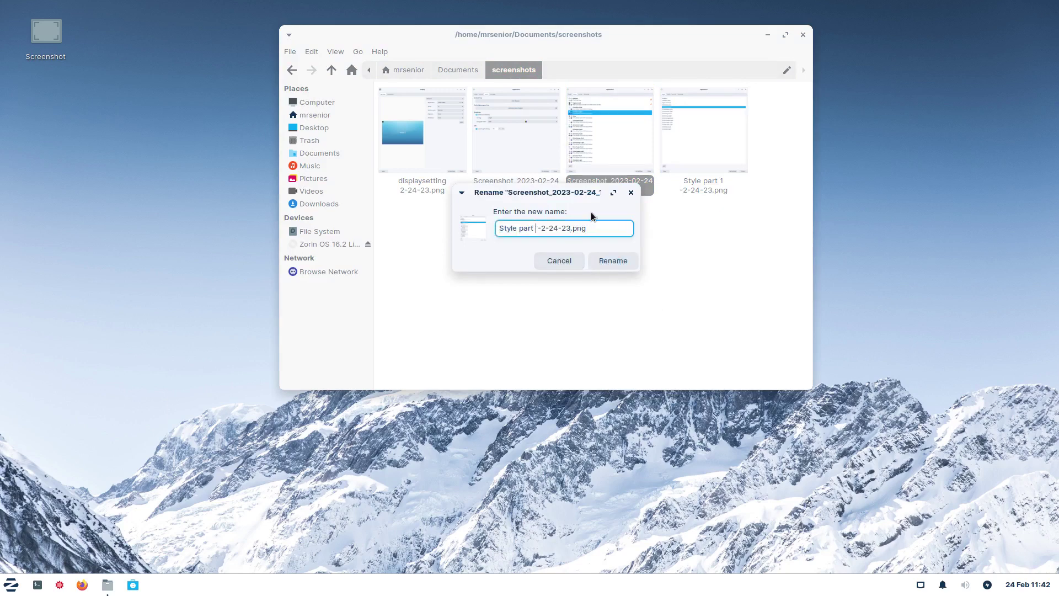
key("BackSpace")
type("2")
left_click(604, 258)
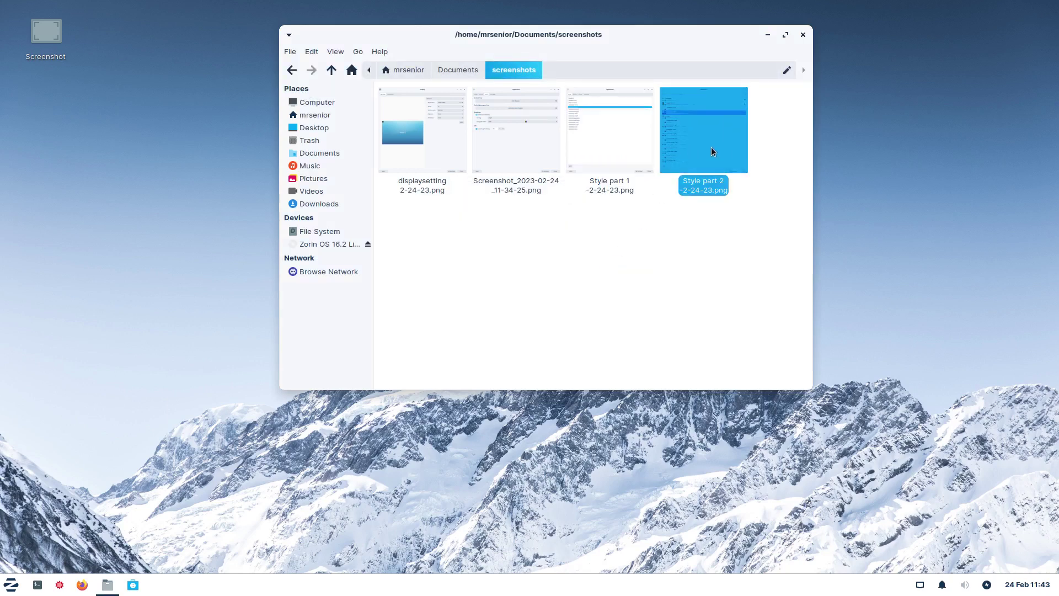
View the screenshot of the Appearance icon themes, close it and rename the file as icon setting 2-24-23.png.
double_click(707, 132)
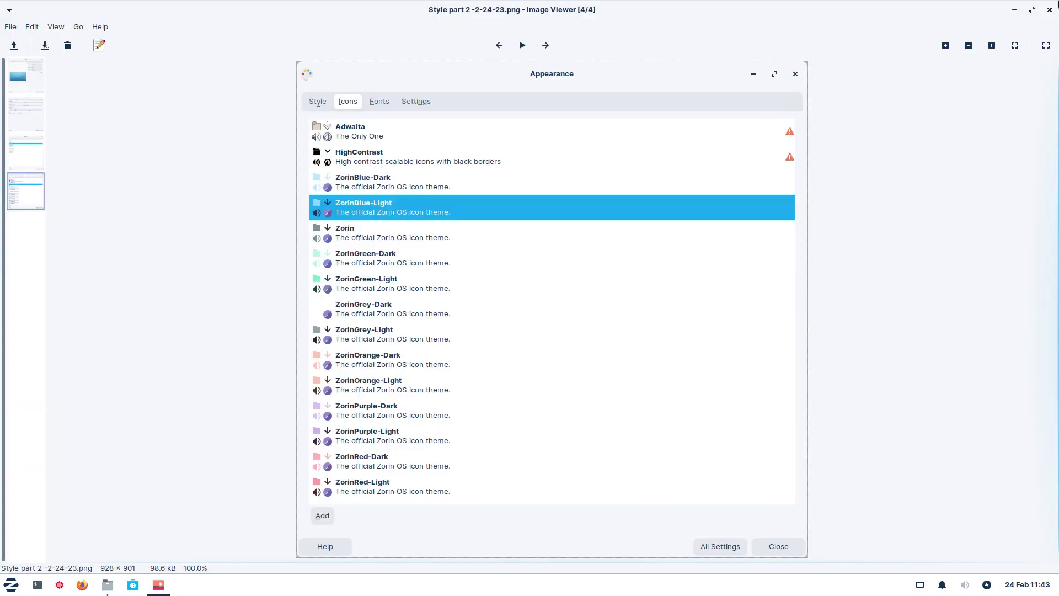
left_click(1050, 10)
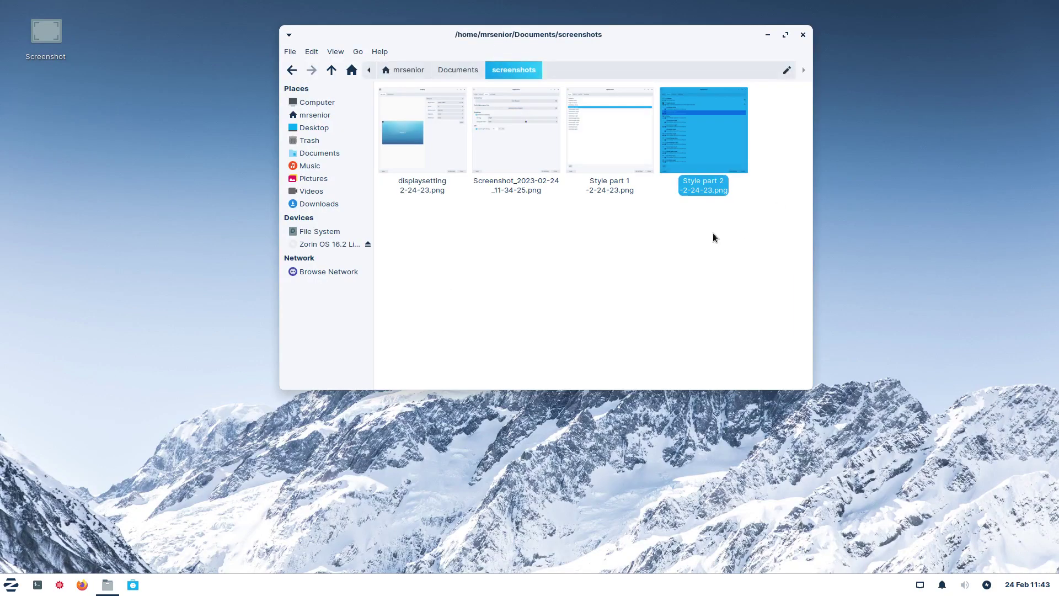
right_click(690, 155)
left_click(737, 279)
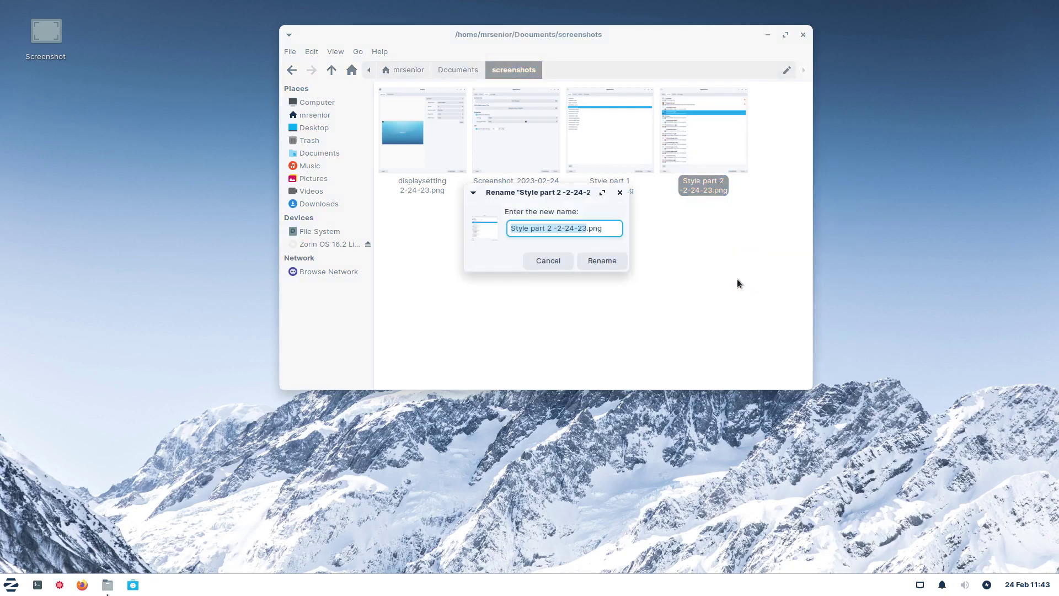
type("icon s")
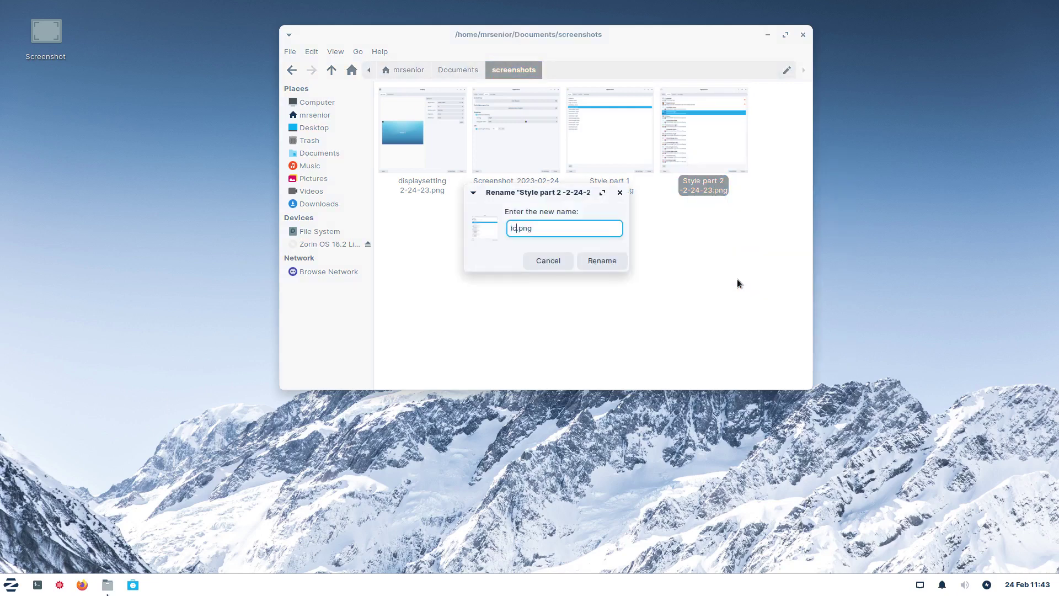
type("etting 2-24-23")
left_click(607, 264)
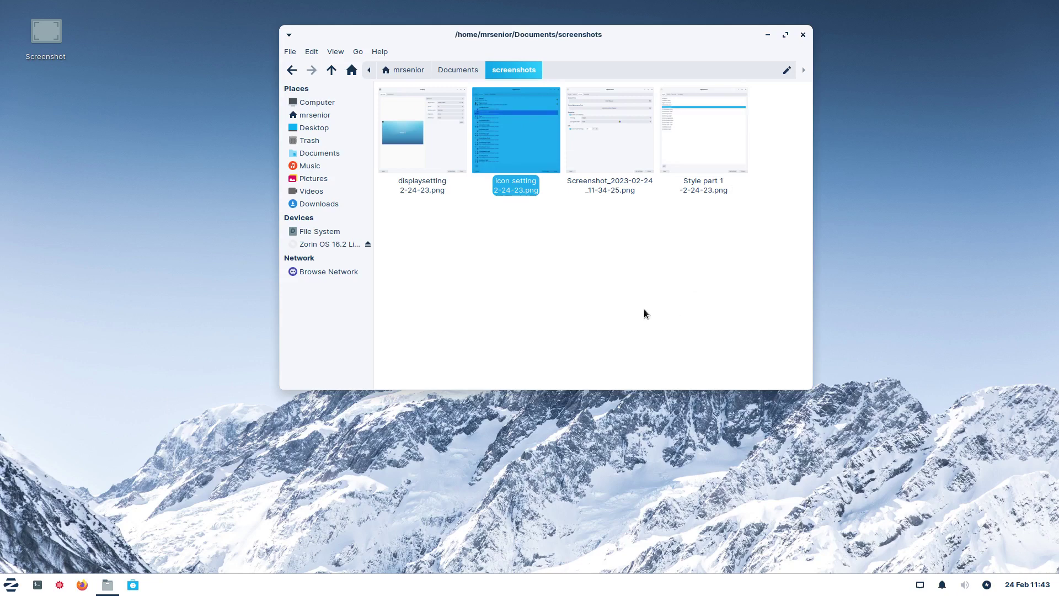
Check the file properties of displaysetting 2-24-23.png and of Style part 1 -2-24-23.png, closing each dialog.
right_click(445, 135)
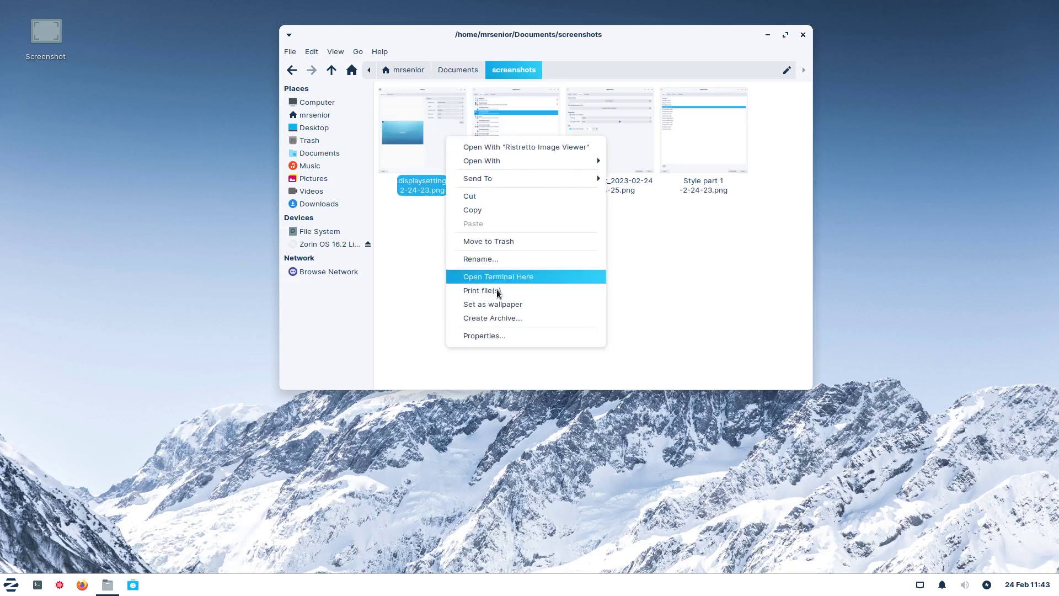
left_click(508, 338)
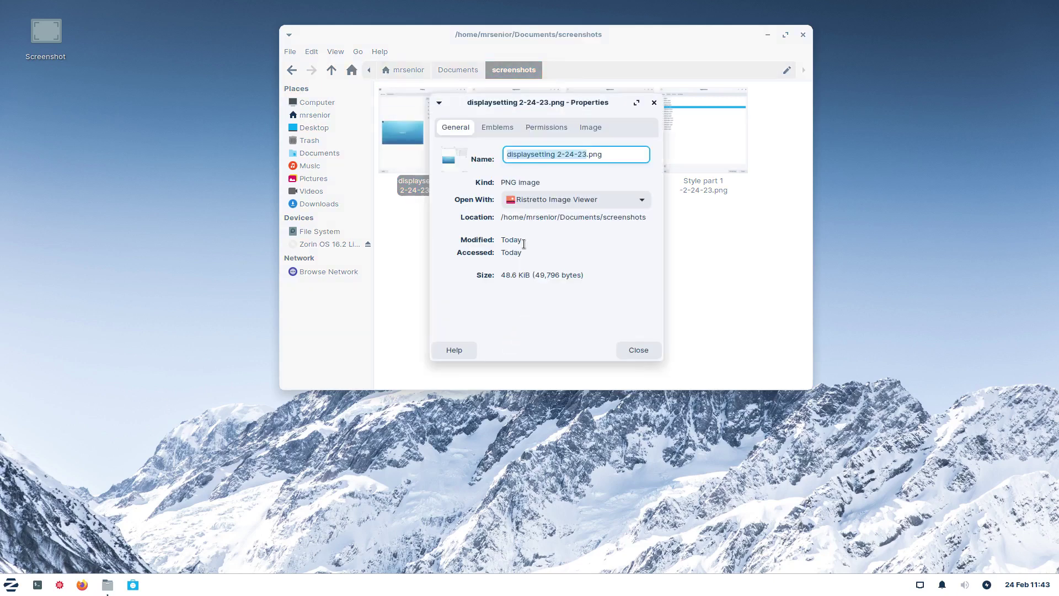
left_click(637, 349)
right_click(685, 132)
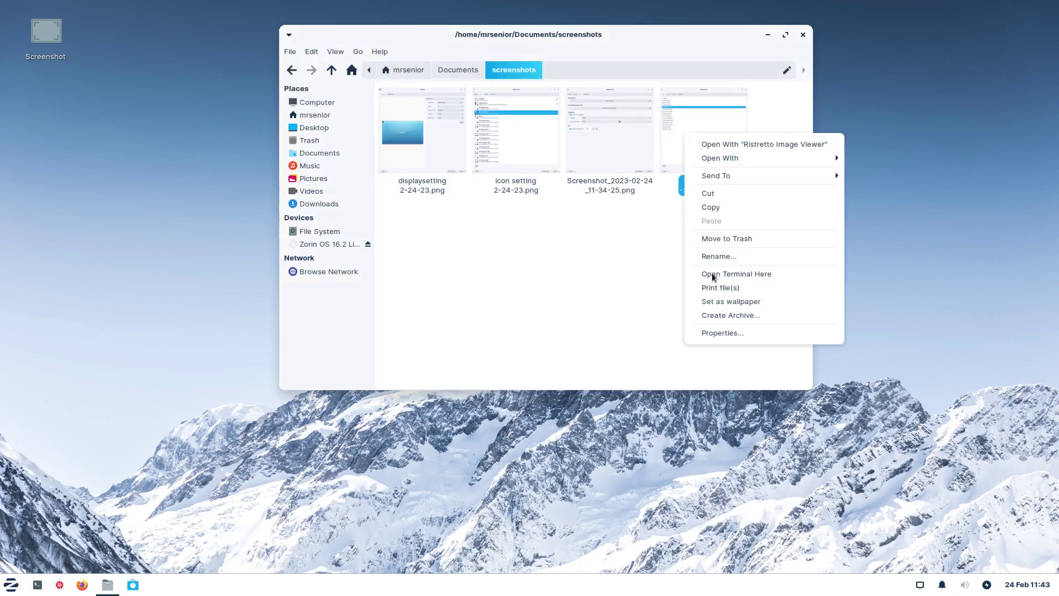
left_click(733, 333)
left_click(639, 350)
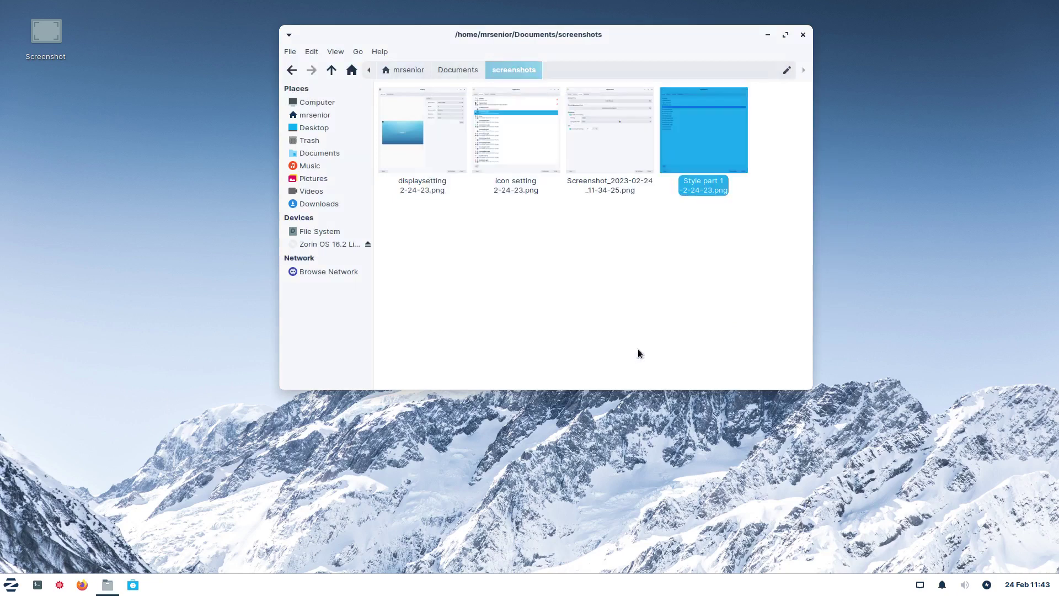
Take a screenshot of the entire screen with no delay and save it to the Desktop under the suggested name.
double_click(45, 40)
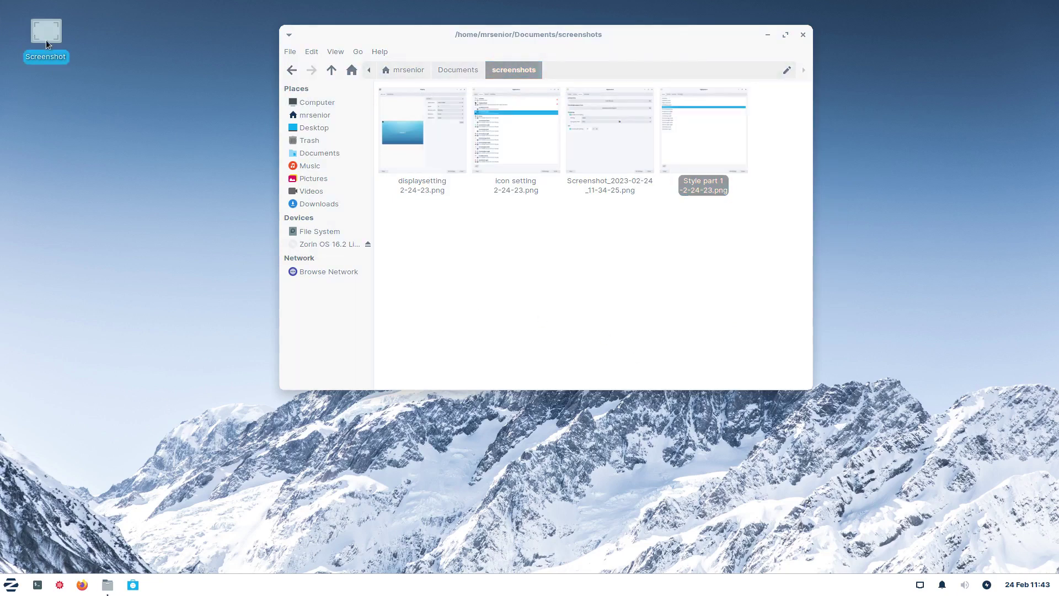
left_click(436, 257)
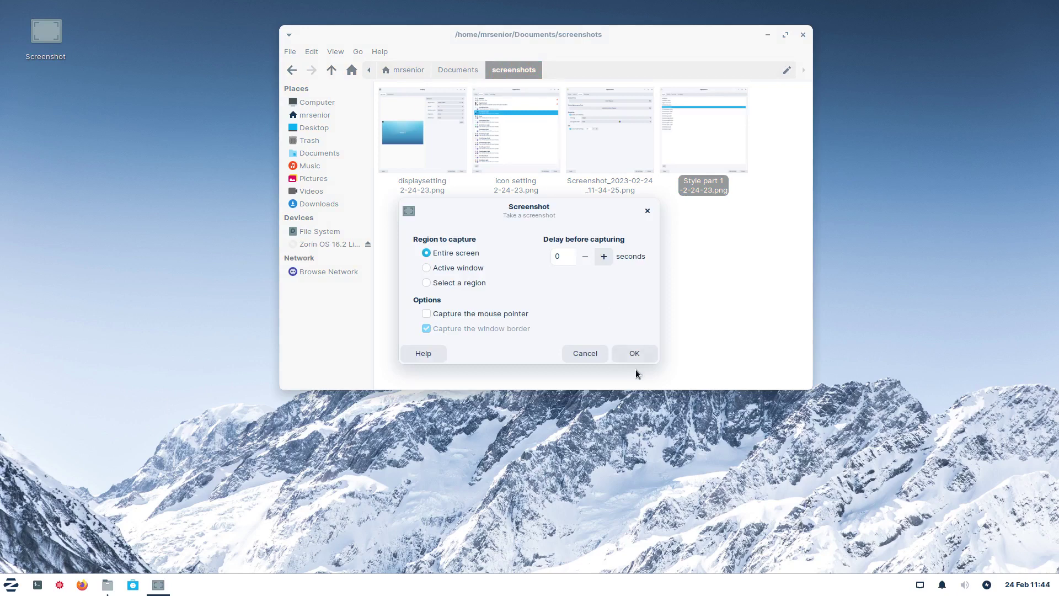
left_click(634, 353)
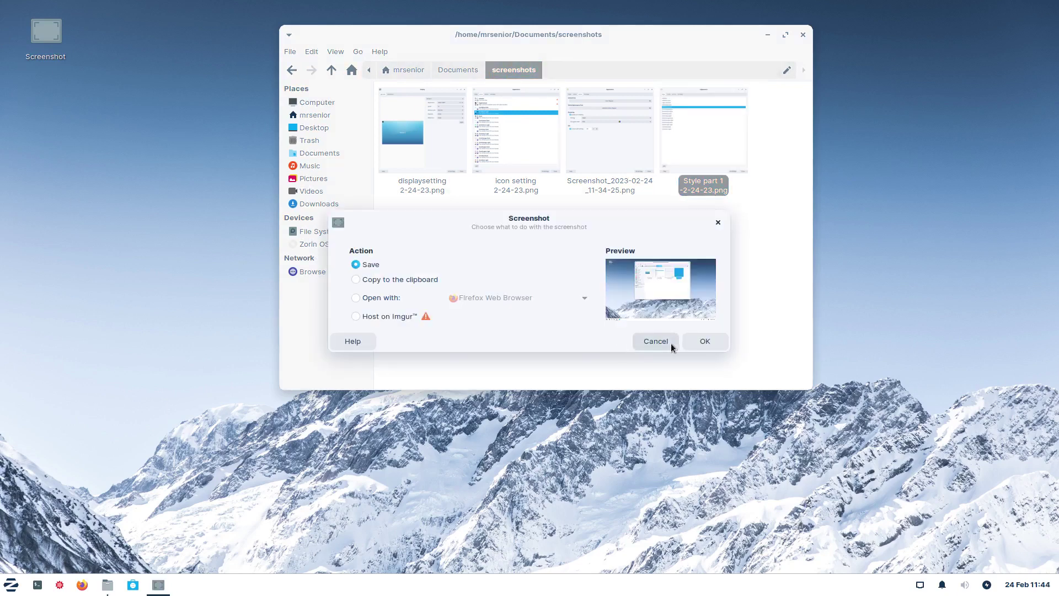
left_click(702, 340)
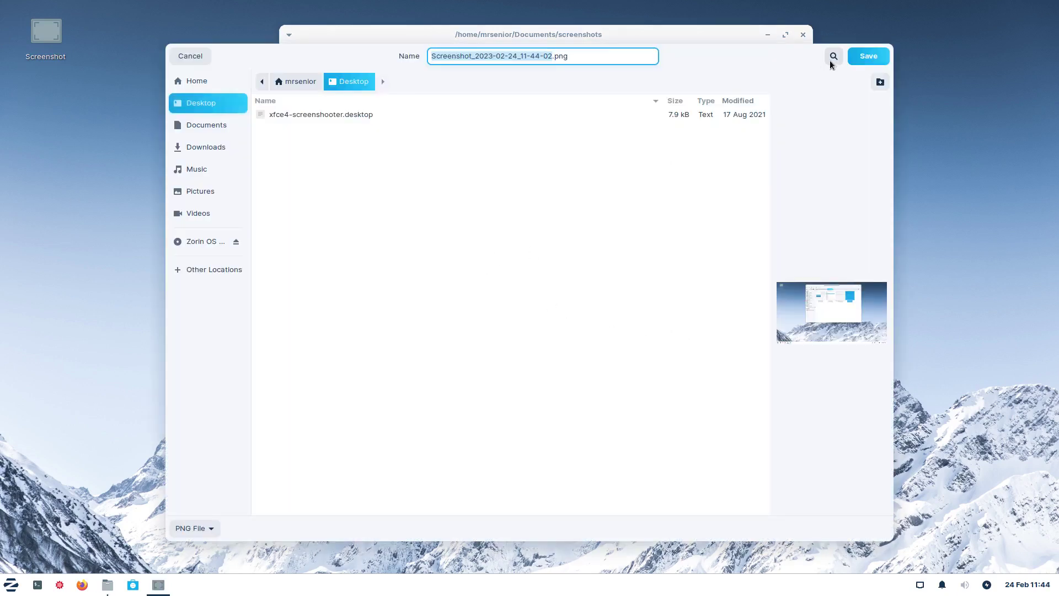
left_click(858, 57)
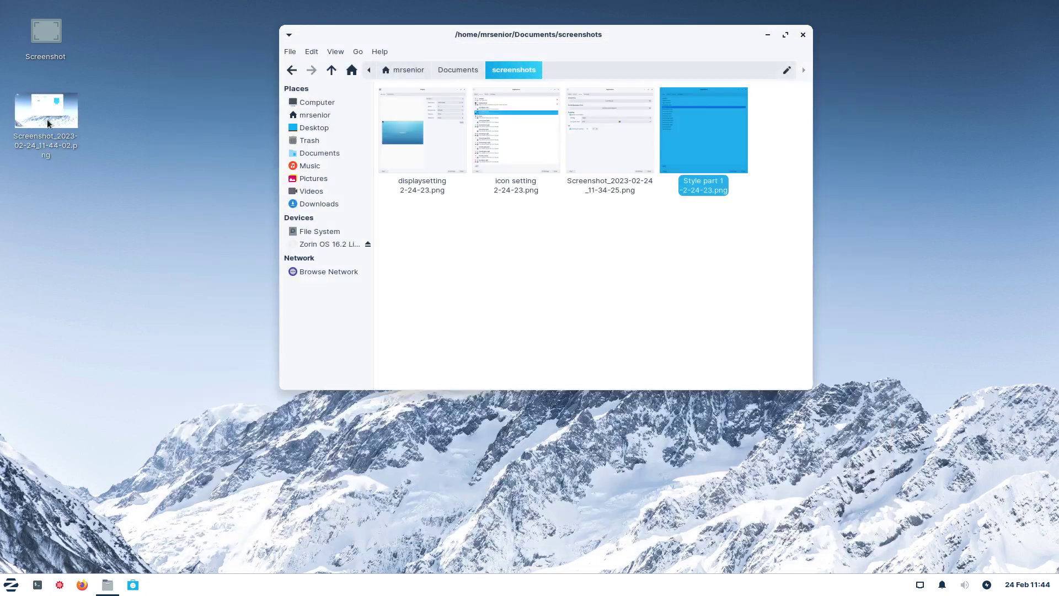
Check the file size in the properties of the desktop screenshot file and close the dialog.
left_click(46, 117)
right_click(46, 117)
left_click(130, 332)
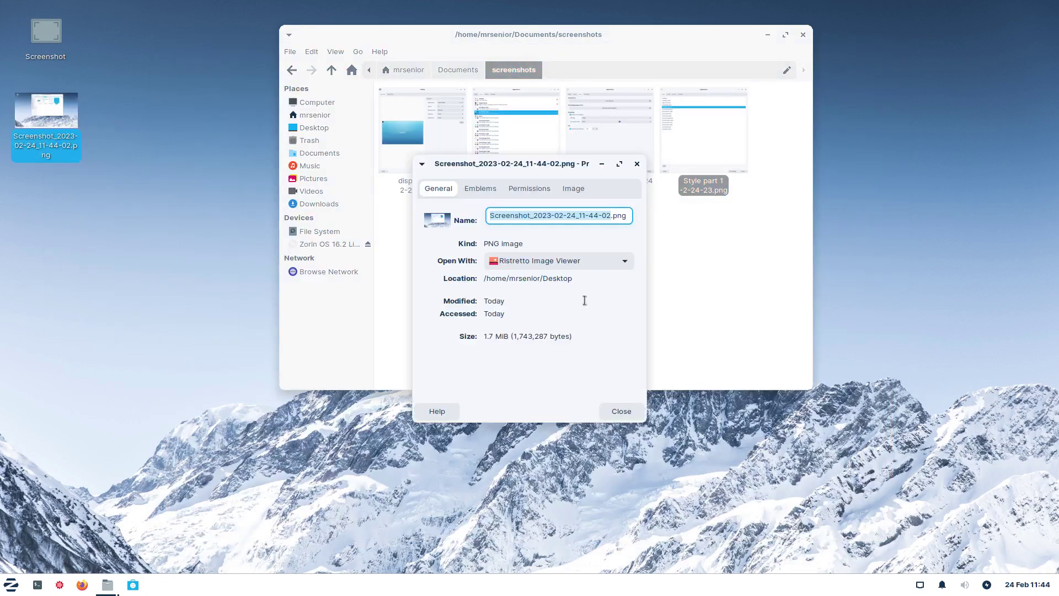
left_click_drag(557, 167, 314, 172)
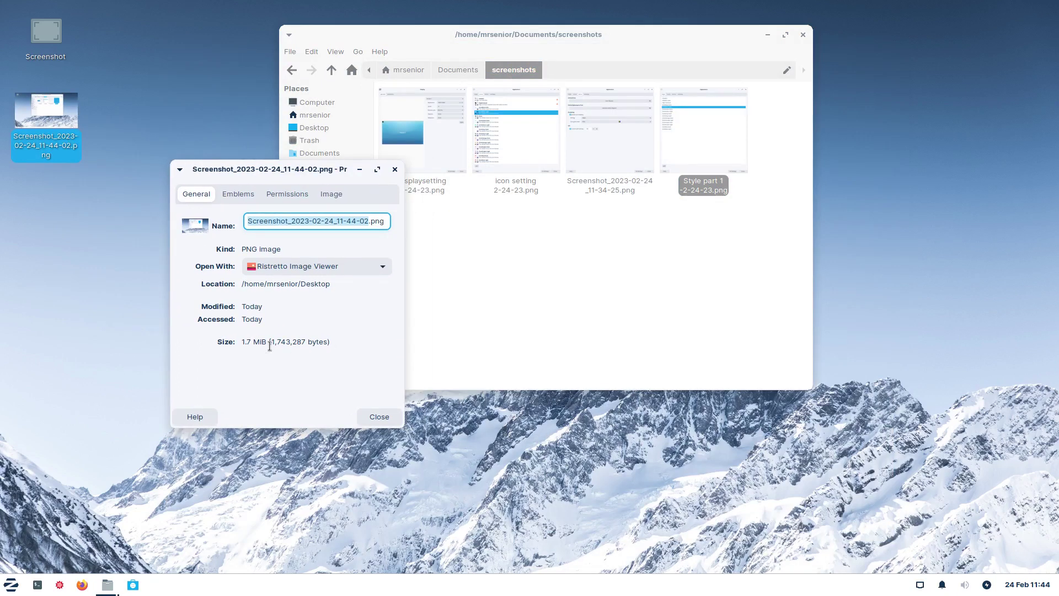
left_click_drag(271, 342, 312, 342)
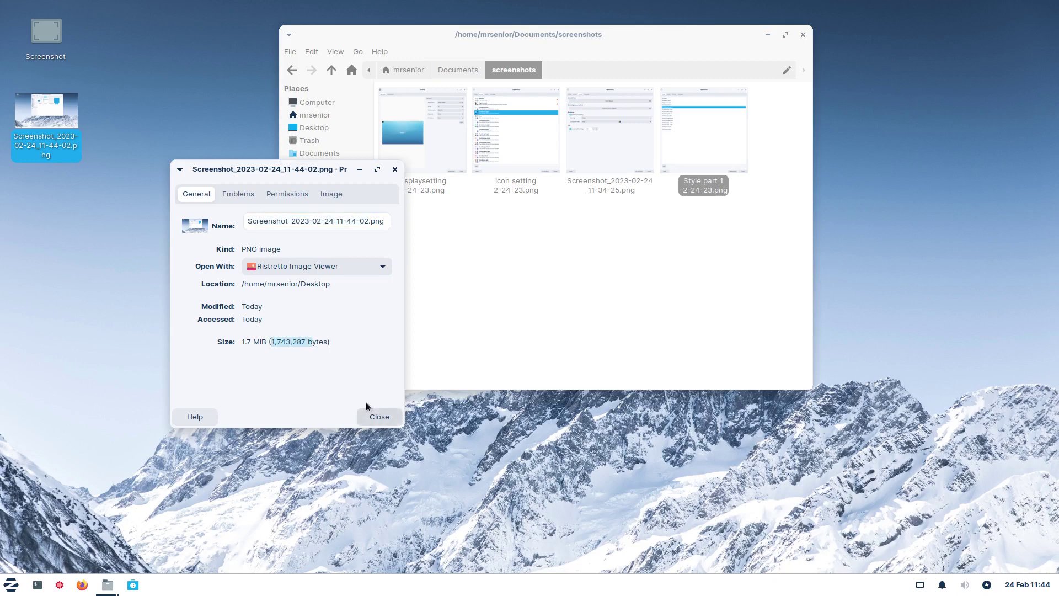
left_click(390, 419)
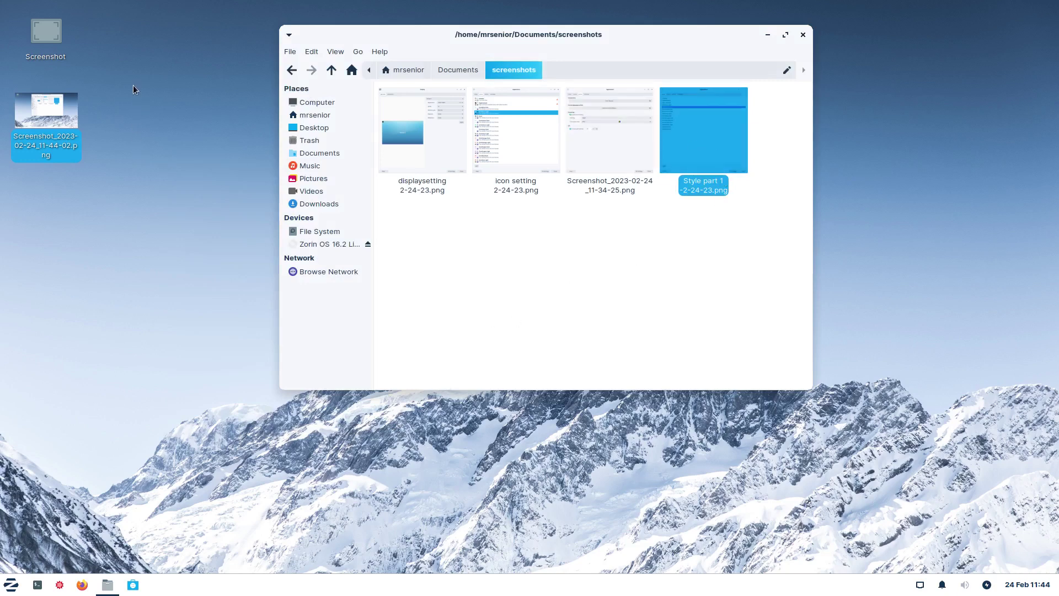
Delete the newly saved screenshot file from the desktop.
left_click(49, 119)
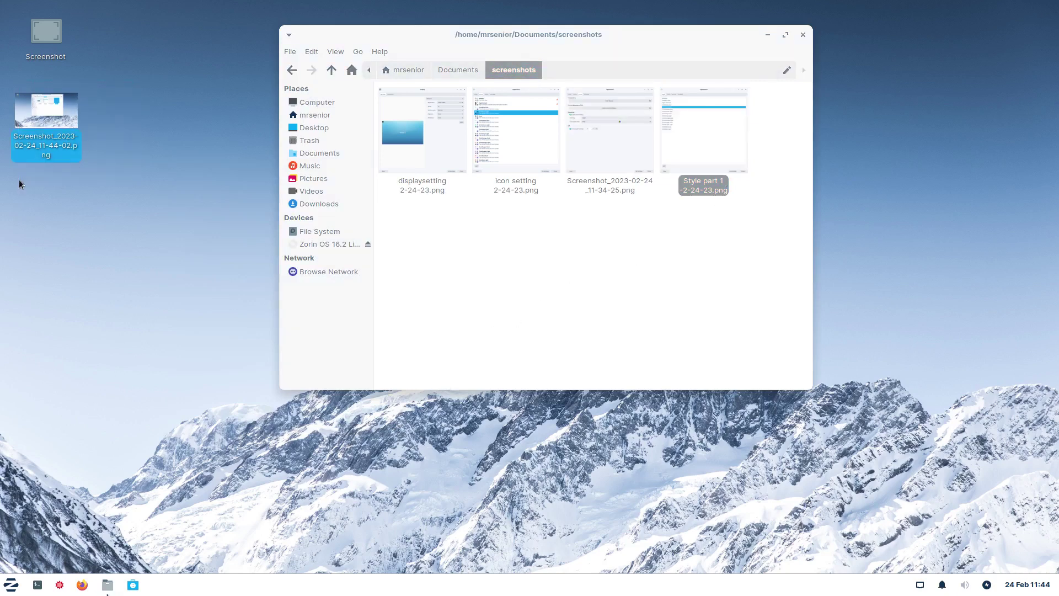
key("Delete")
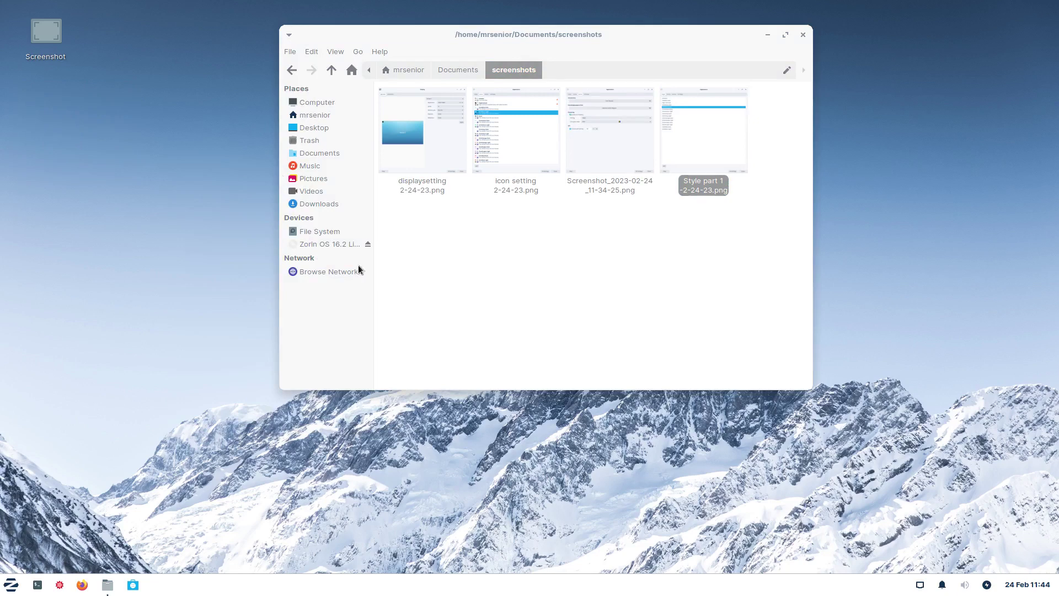
Zoom the thumbnails in the screenshots folder out and in, and look up the file manager's Zoom In and Zoom Out commands.
key("ctrl+minus")
key("ctrl+minus")
key("ctrl+plus")
key("ctrl+plus")
key("ctrl+minus")
key("ctrl+minus")
left_click(336, 53)
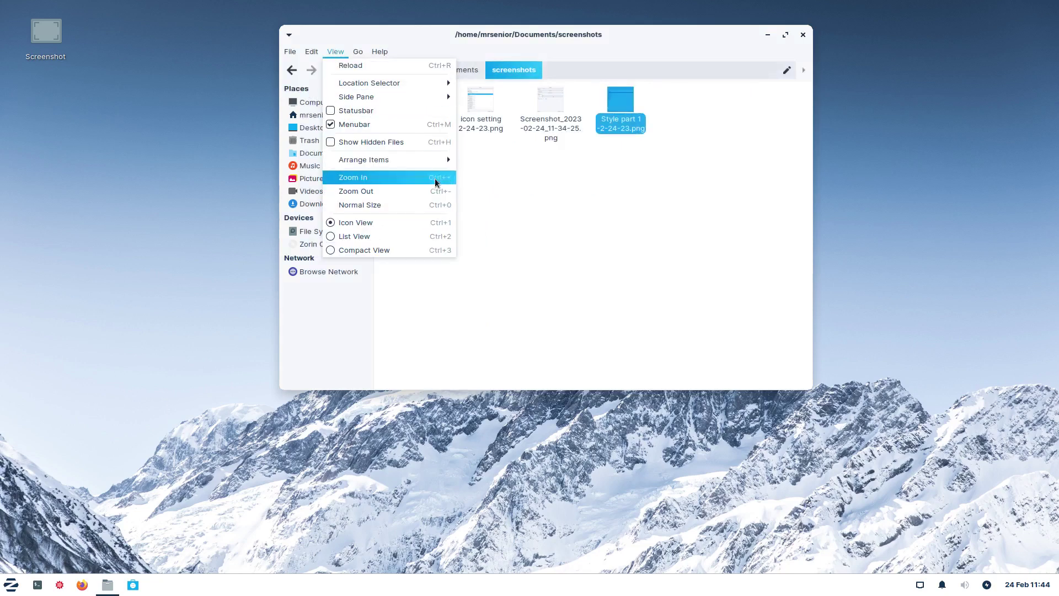
left_click(599, 232)
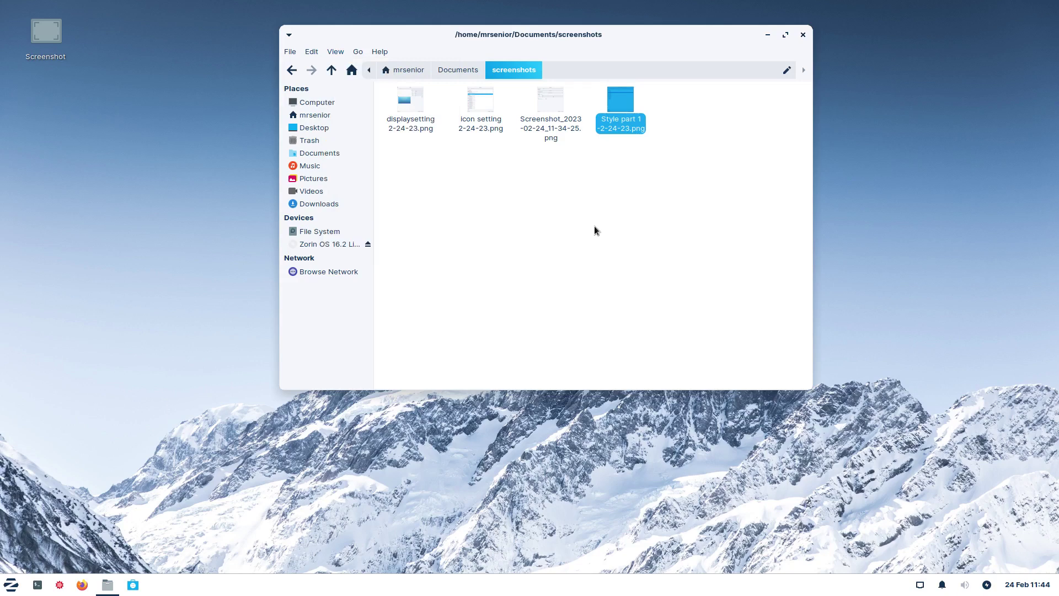
key("ctrl+plus")
key("ctrl+minus")
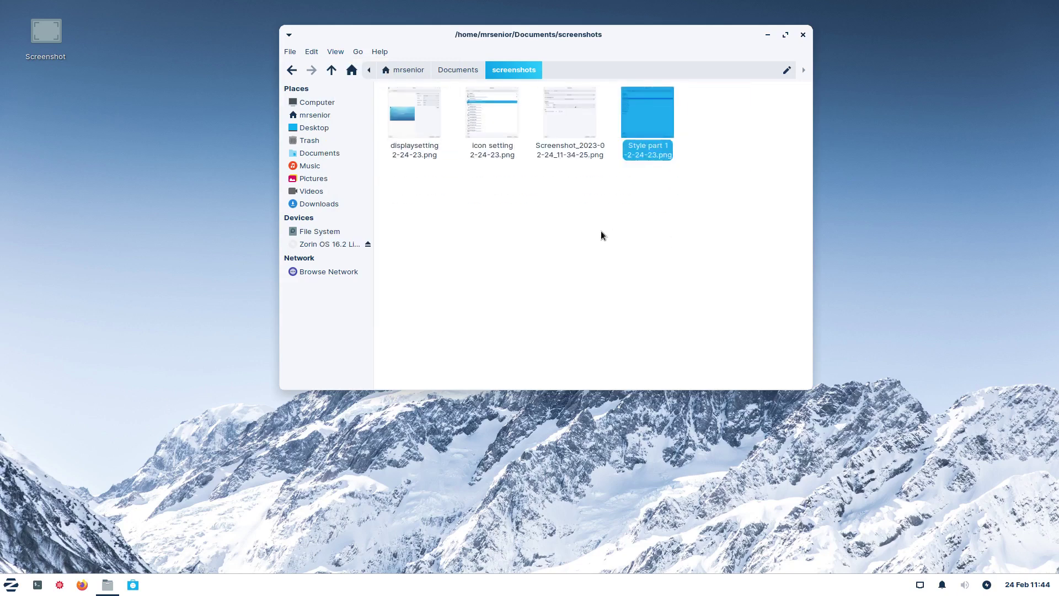
Open the Pictures folder and adjust the thumbnail zoom until four pictures fit per row.
left_click(305, 180)
key("ctrl+plus")
key("ctrl+plus")
key("ctrl+plus")
key("ctrl+minus")
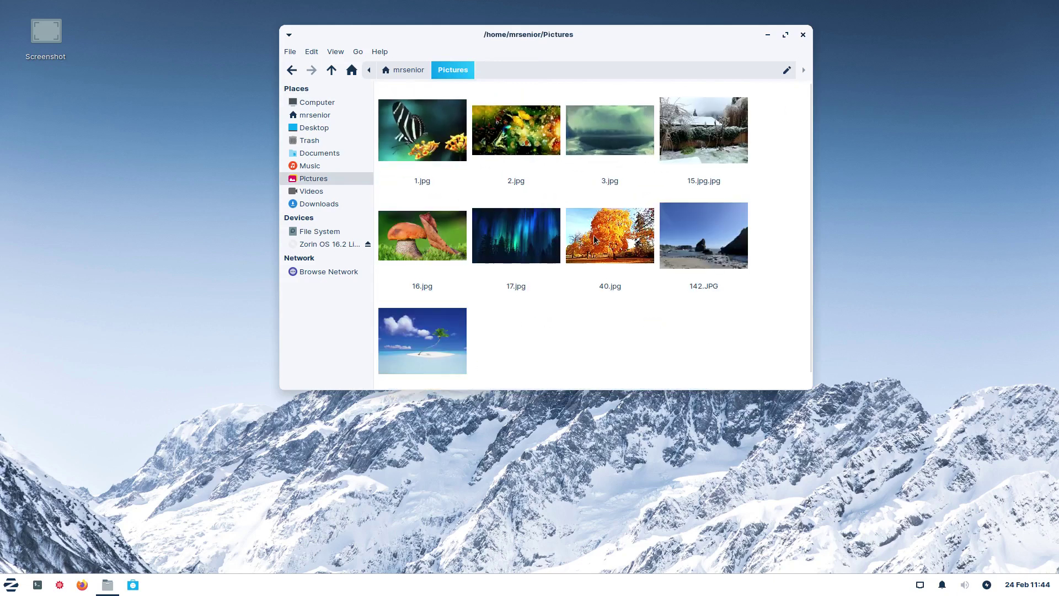
scroll(619, 287, "down", 1)
scroll(618, 267, "up", 1)
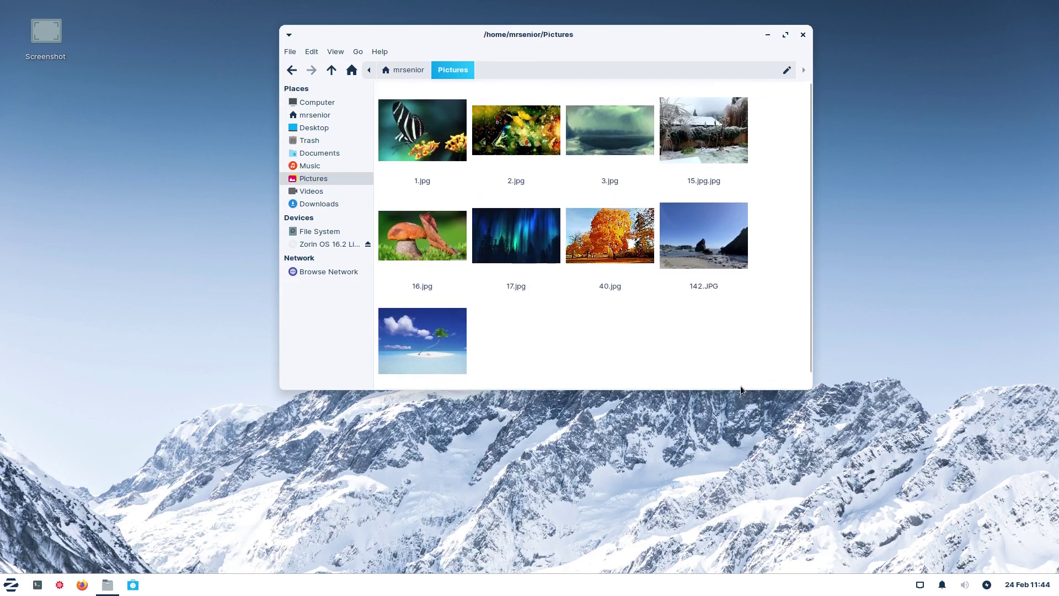
Shorten the file manager window and scroll through the pictures to the last row.
left_click_drag(742, 389, 736, 330)
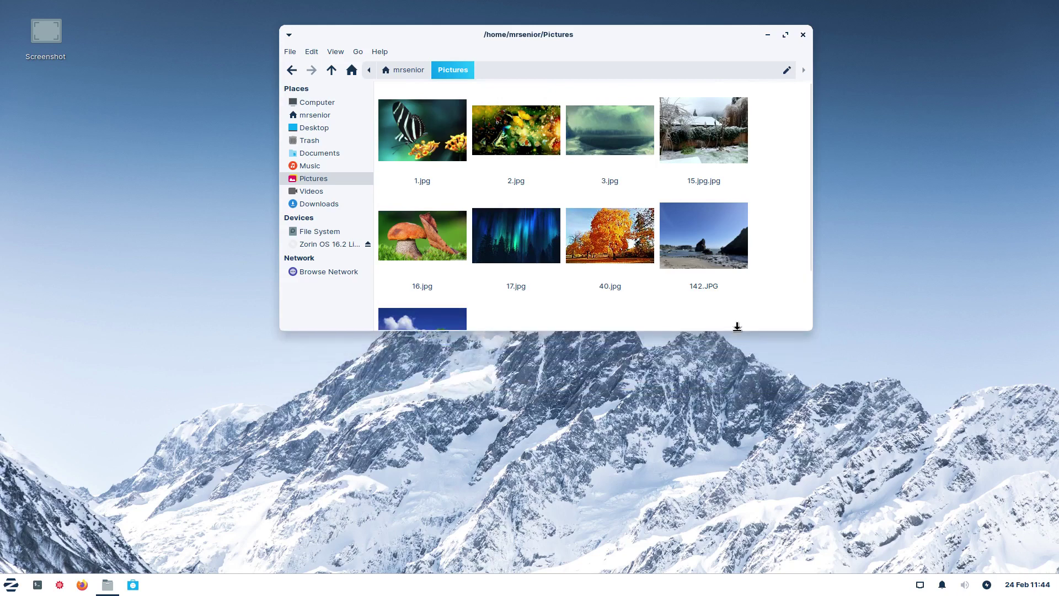
scroll(796, 261, "down", 2)
scroll(797, 239, "up", 2)
scroll(789, 243, "down", 2)
scroll(770, 262, "up", 2)
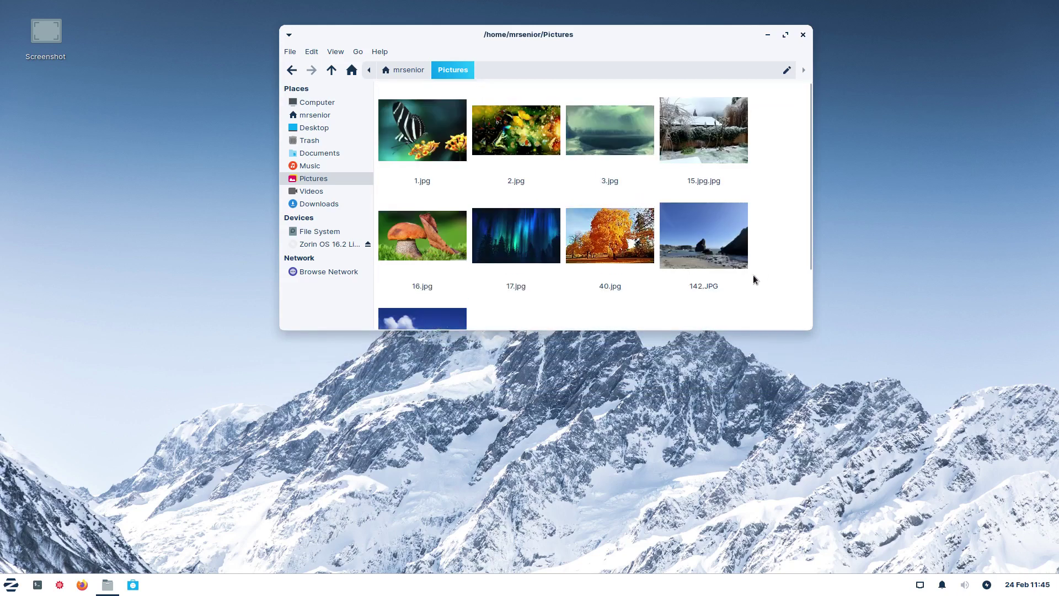
scroll(773, 227, "down", 2)
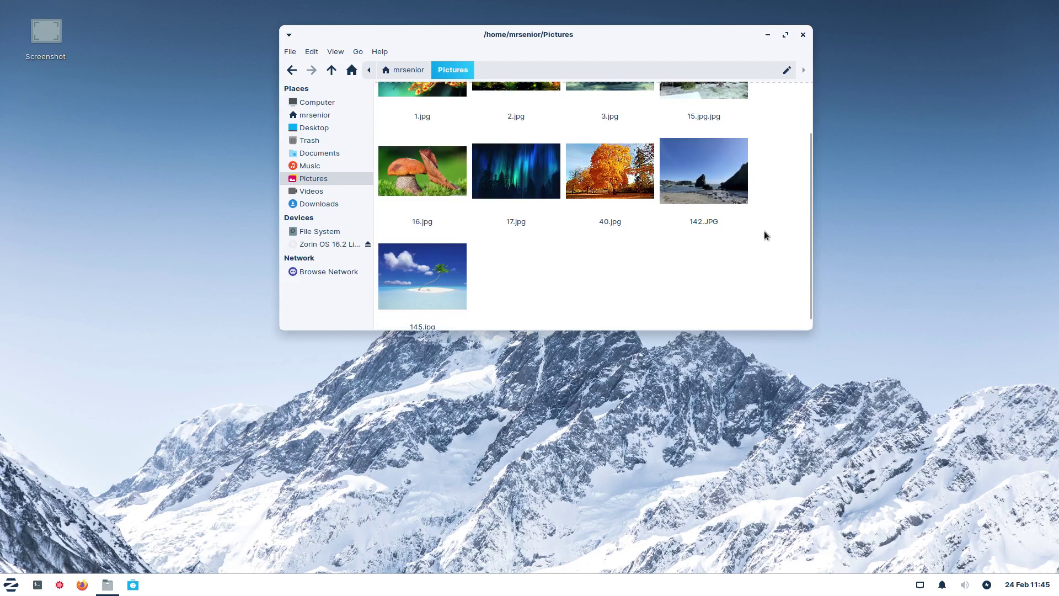
Shrink the picture thumbnails to fit on one row, and enlarge them to two per row.
scroll(765, 236, "down", 3)
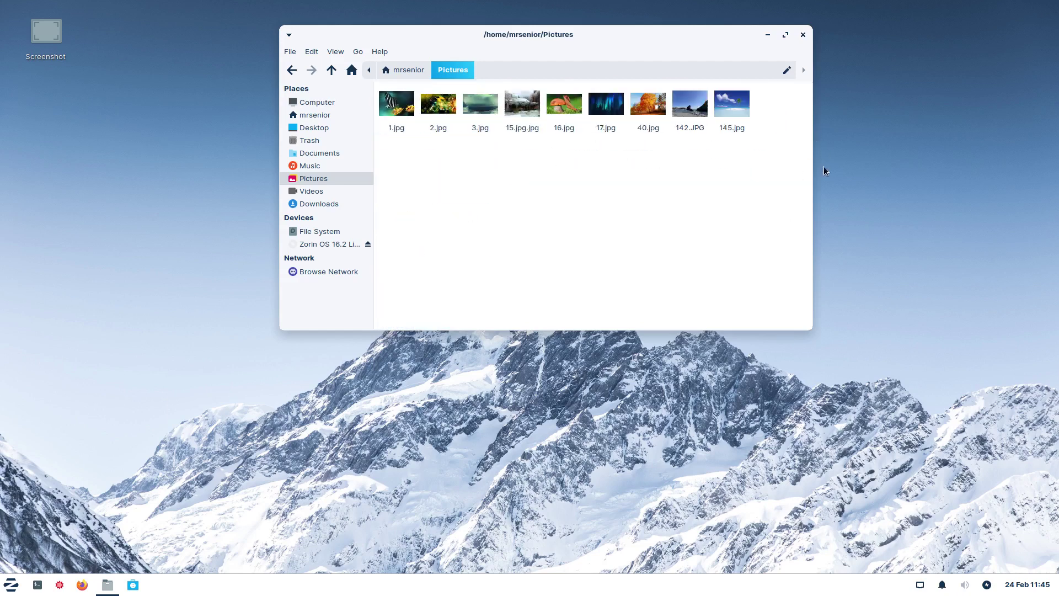
scroll(694, 245, "up", 3)
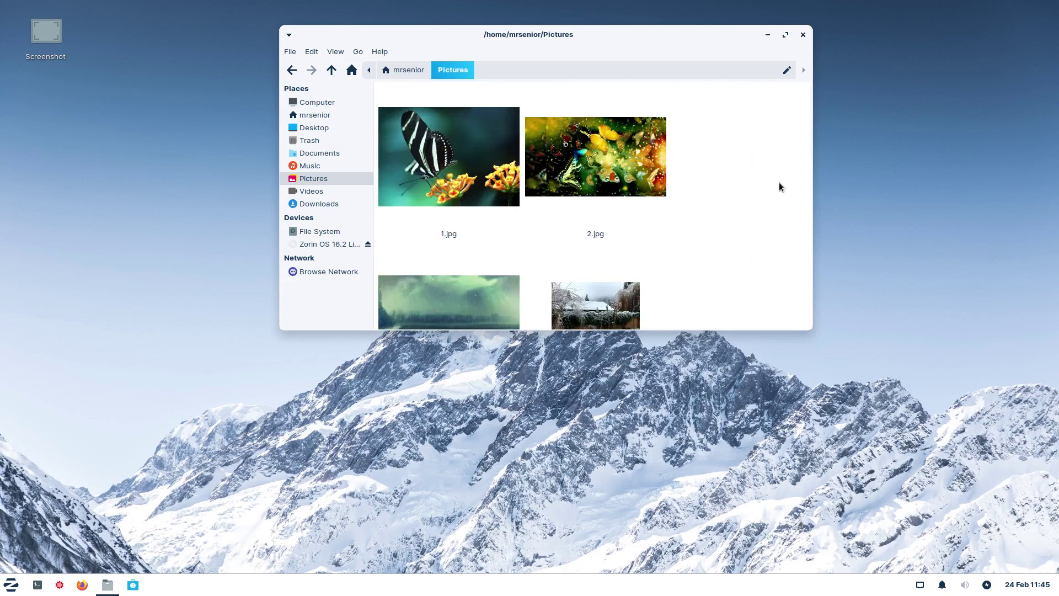
View the actions available for 1.jpg without choosing one, and close the file manager window.
right_click(415, 168)
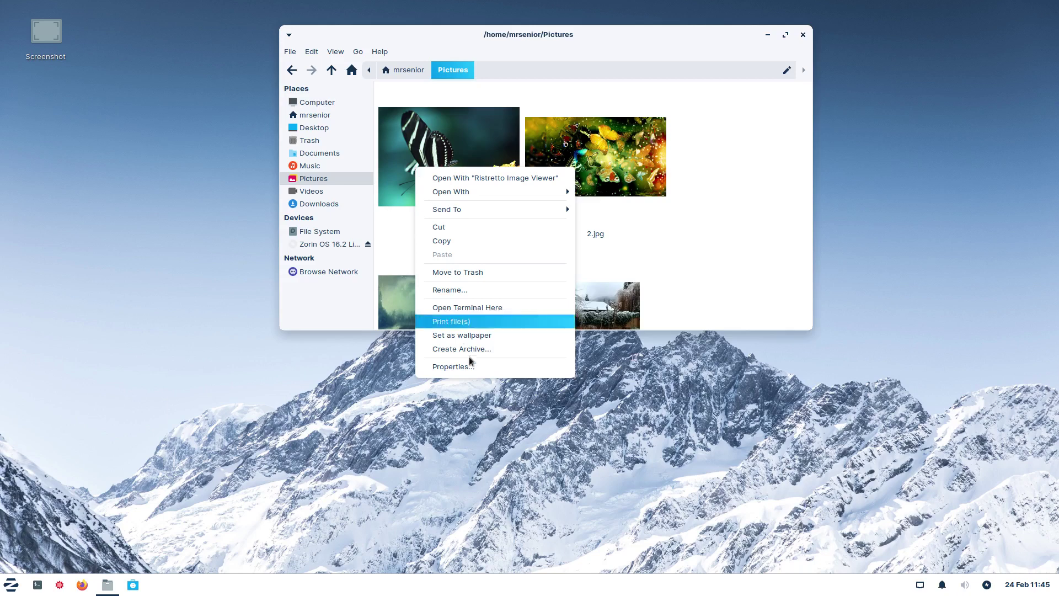
left_click(743, 207)
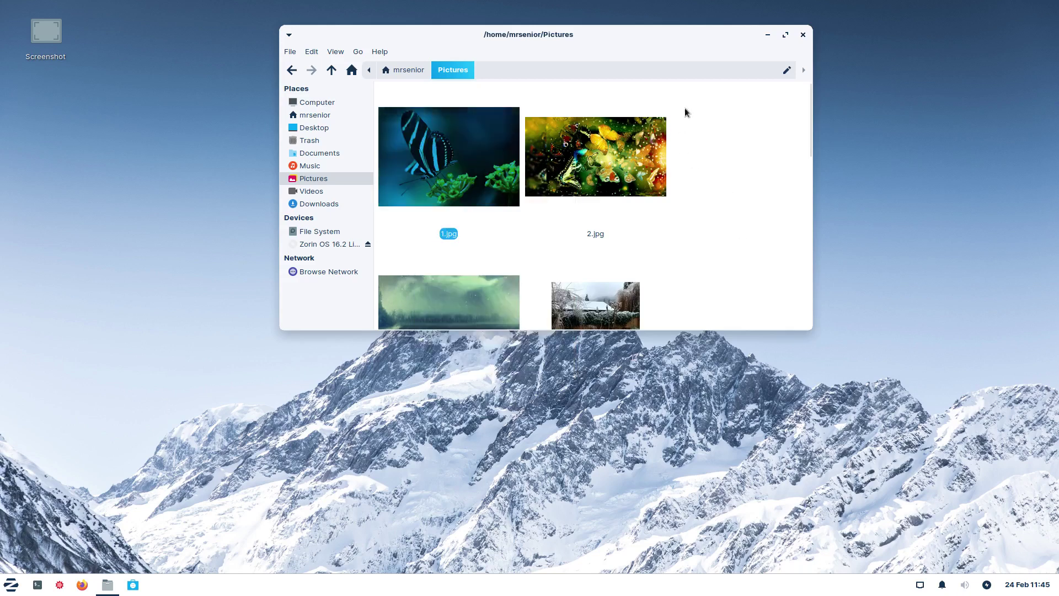
left_click(807, 35)
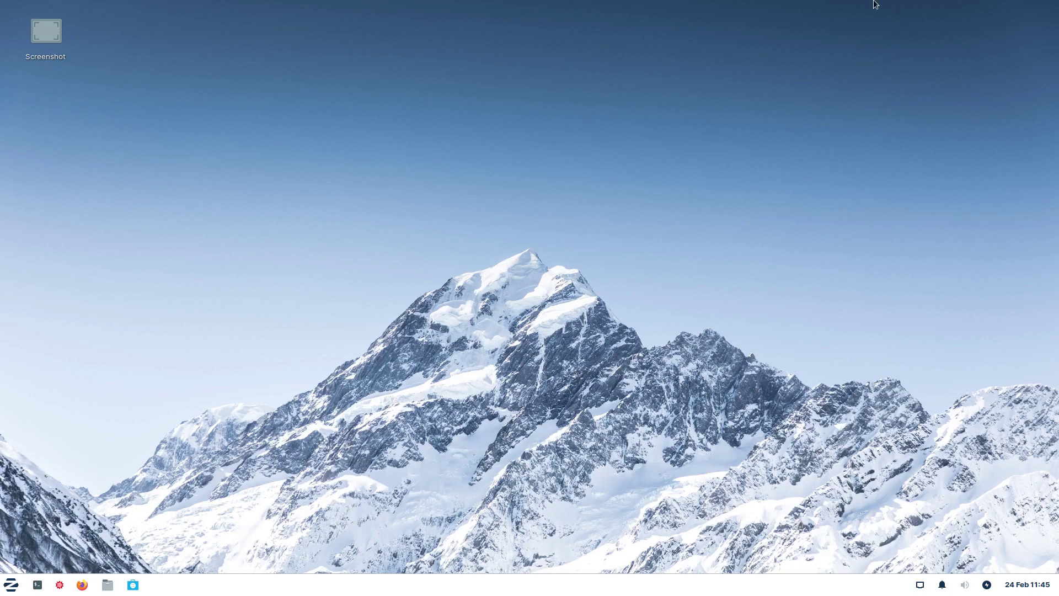
mouse_move(919, 6)
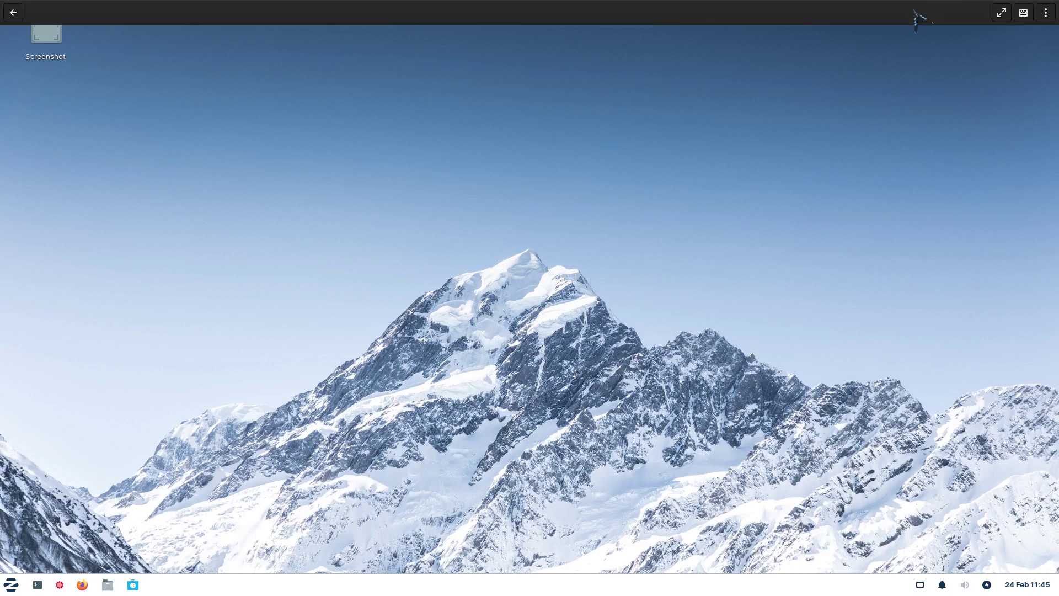